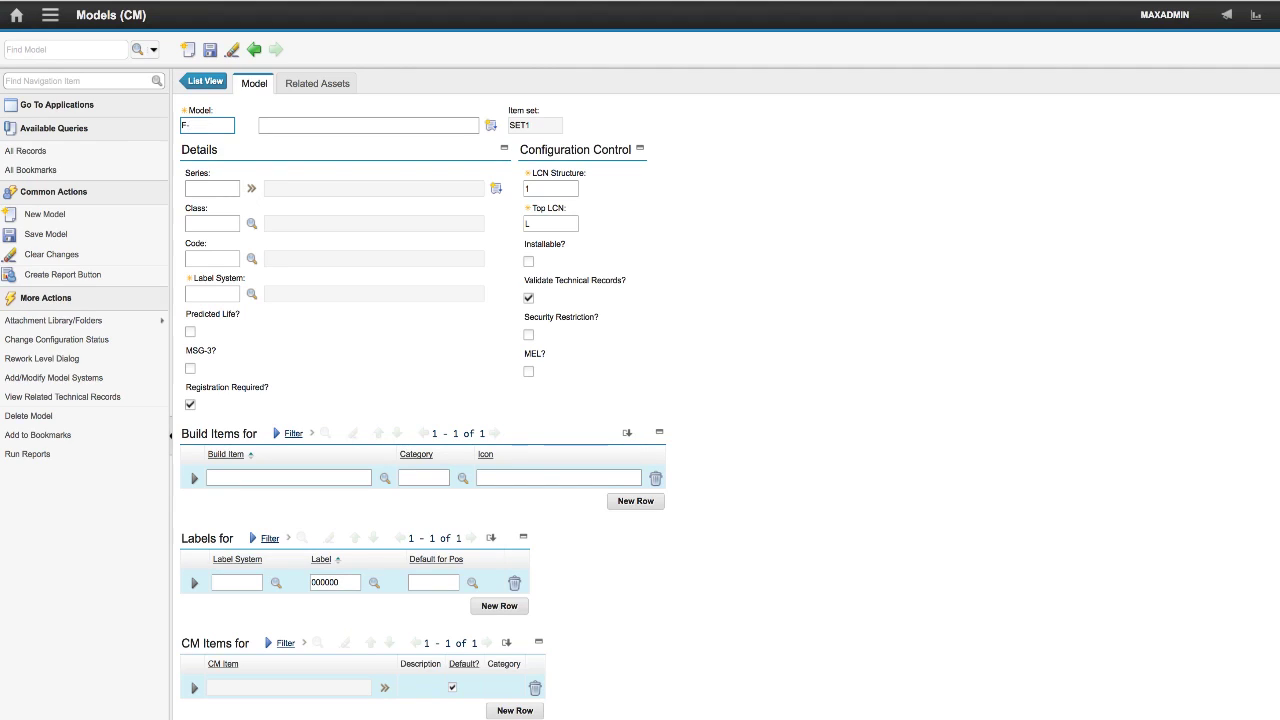
Name the new model F-A and give it the description FLIGHT A
type("A")
left_click(368, 125)
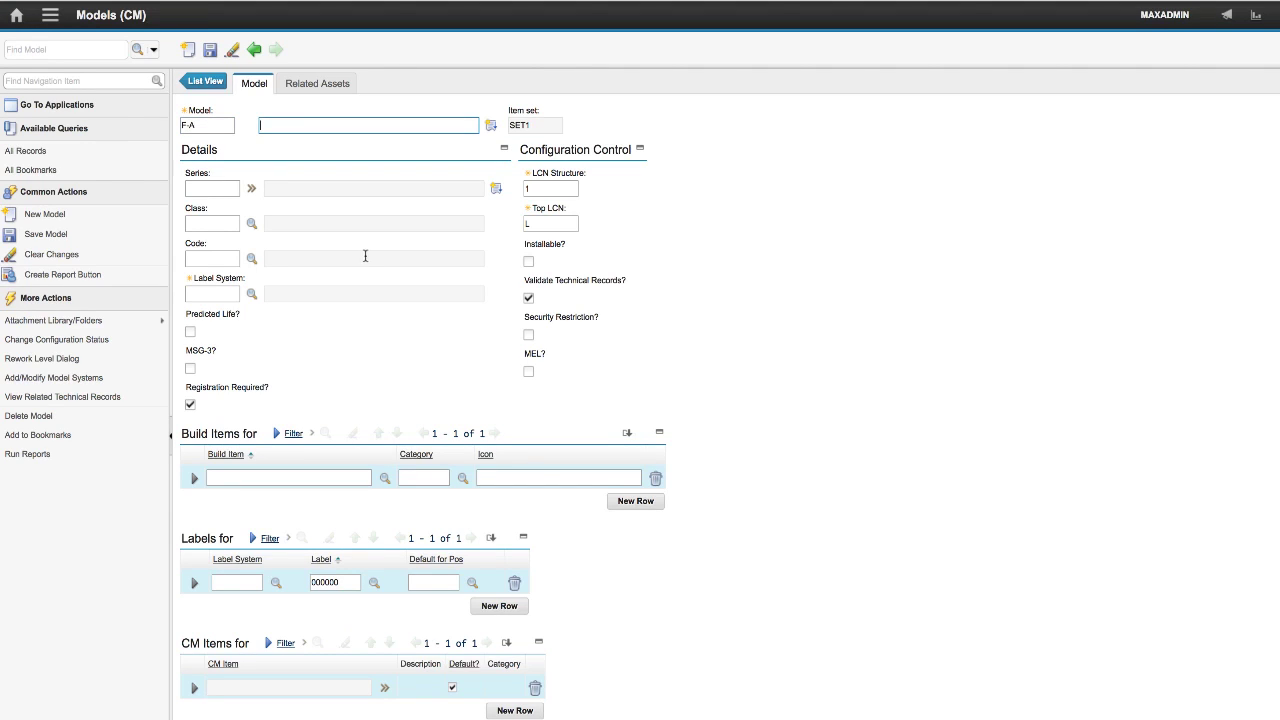
type("FLIGHT A")
key("Tab")
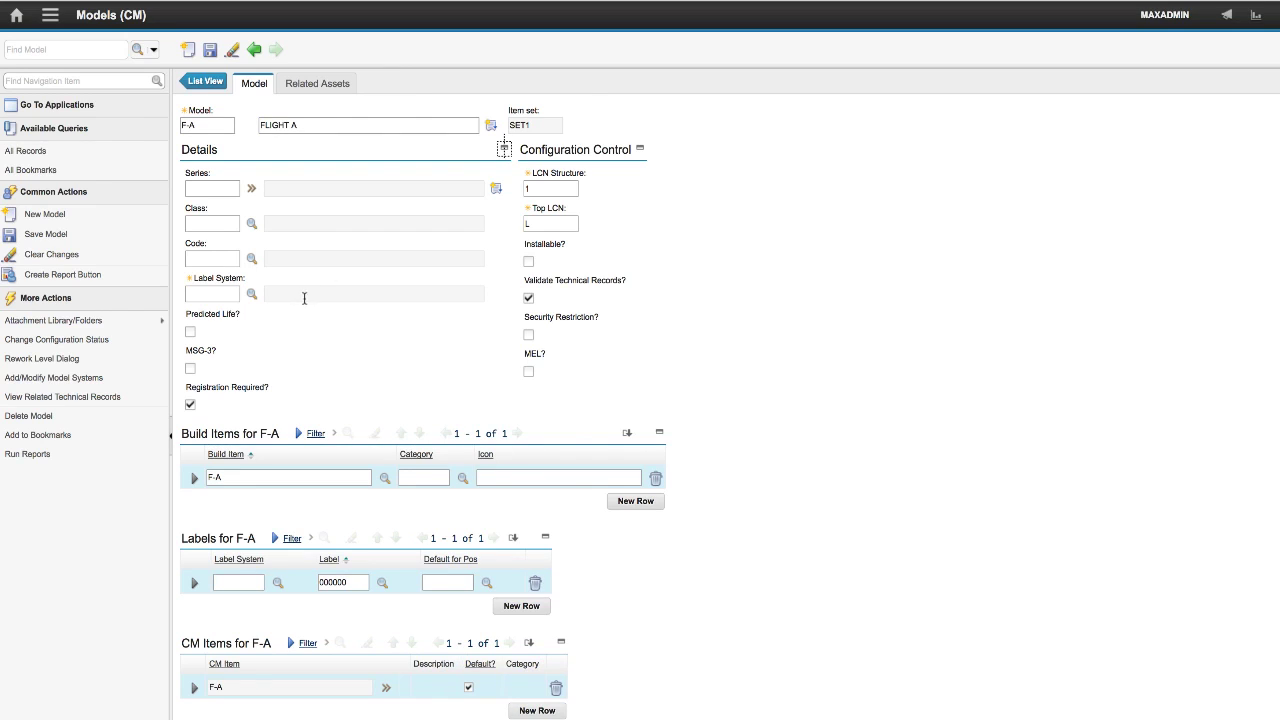
Set the label system to ATA for both the model and the F-A build item's label row
left_click(251, 294)
left_click(278, 582)
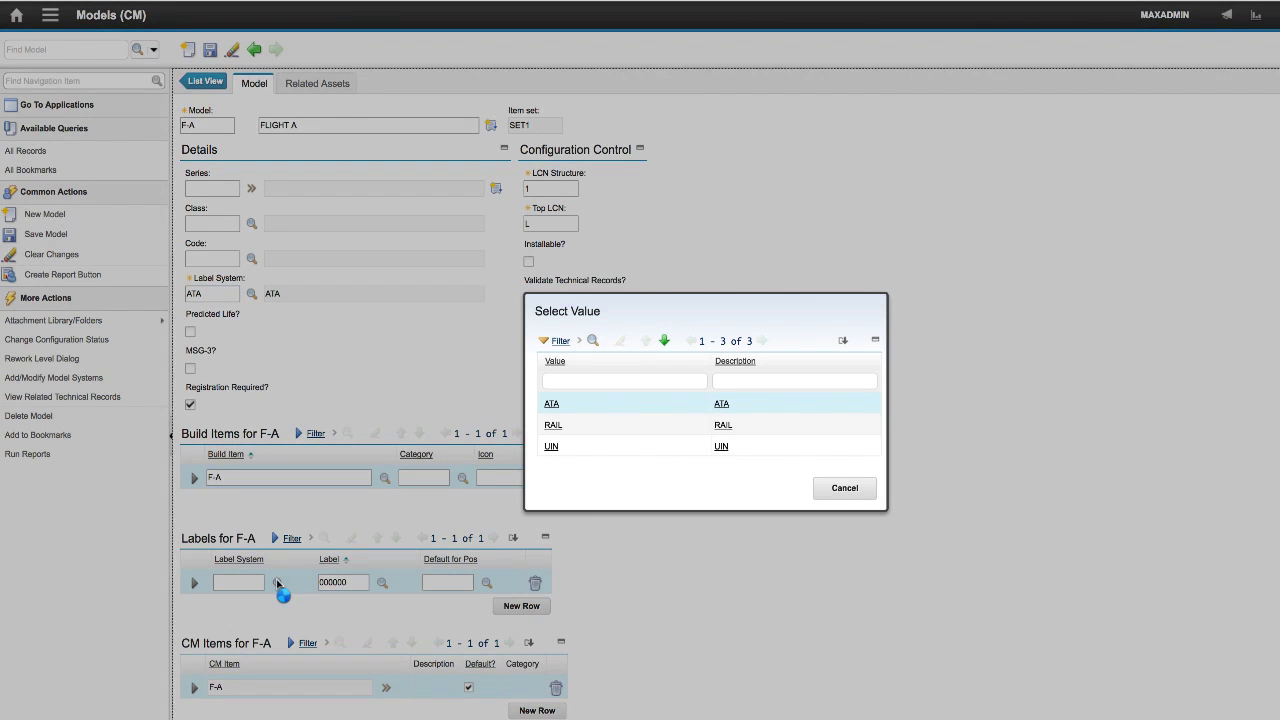
left_click(551, 405)
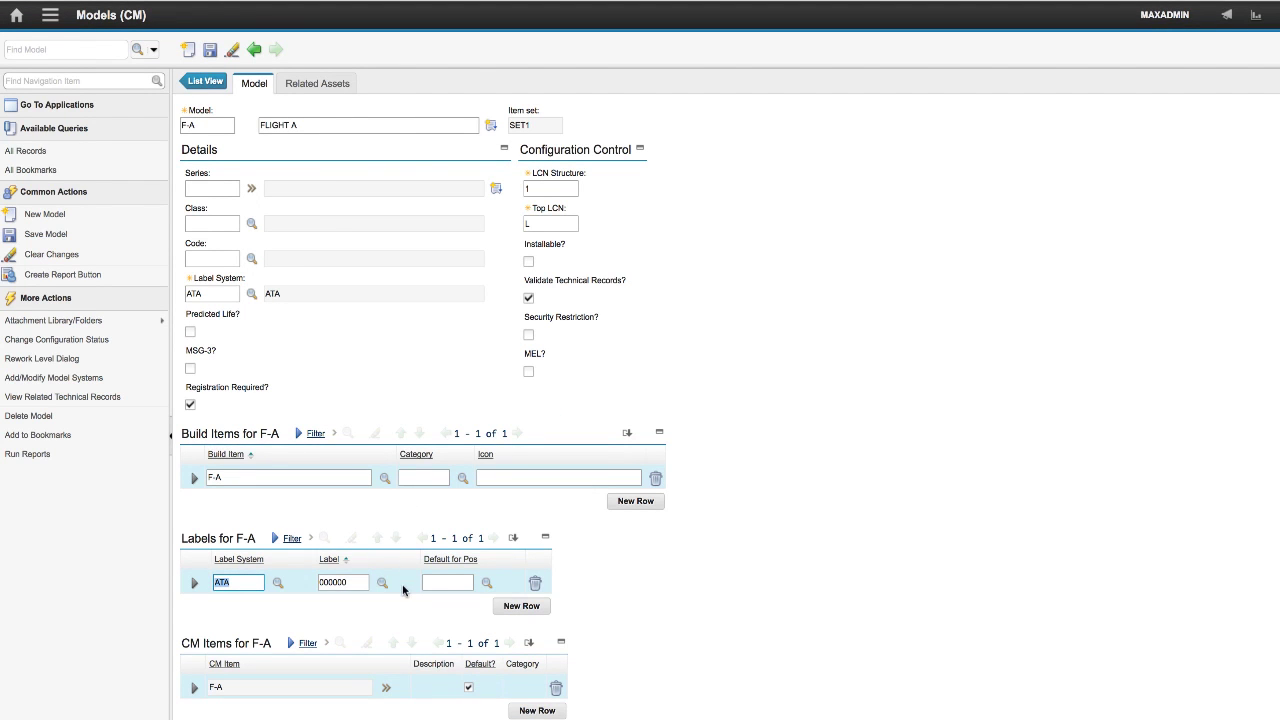
Add a TURBOFAN build item to the model and give it the label 000000
left_click(641, 506)
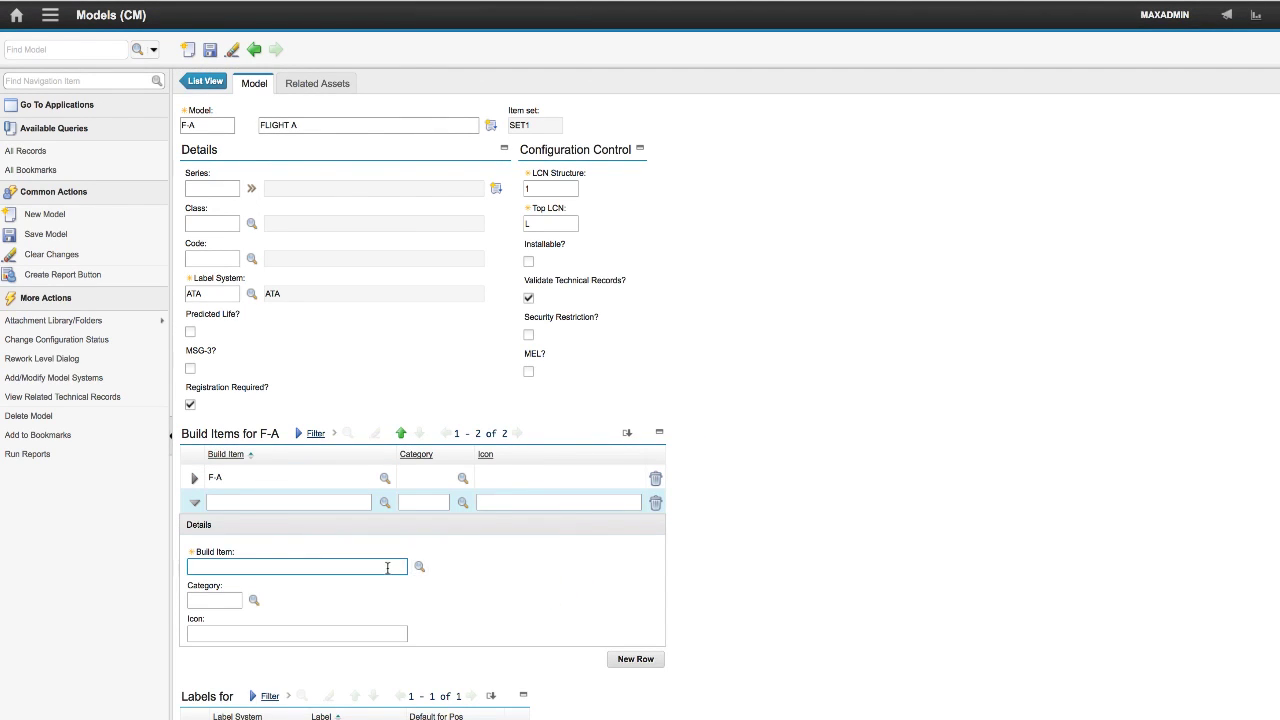
type("TURBOFAN")
key("Tab")
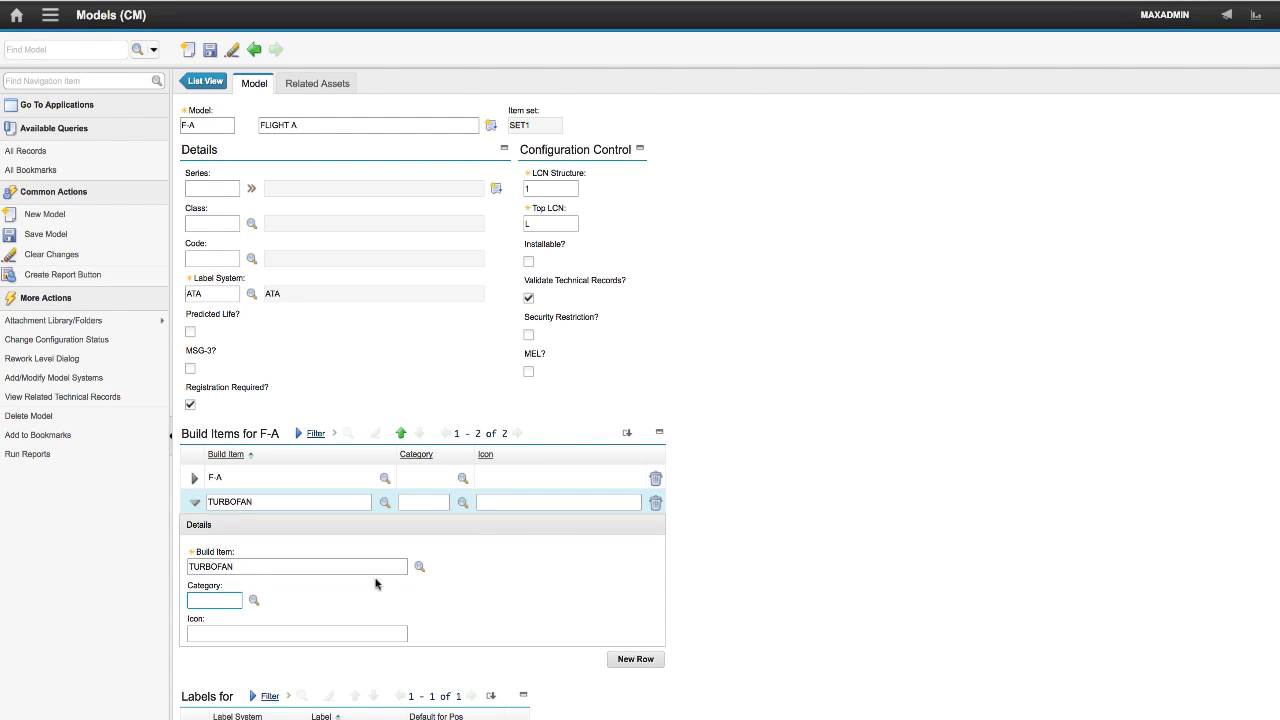
left_click(196, 507)
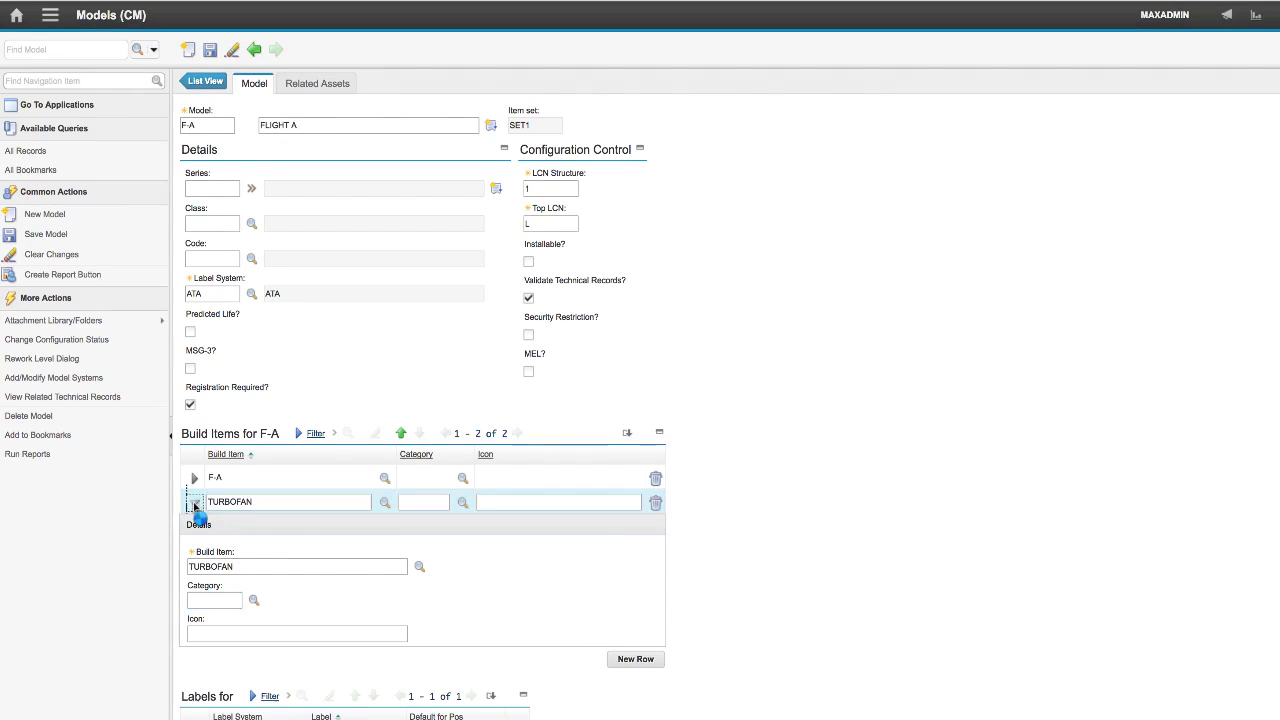
left_click(356, 603)
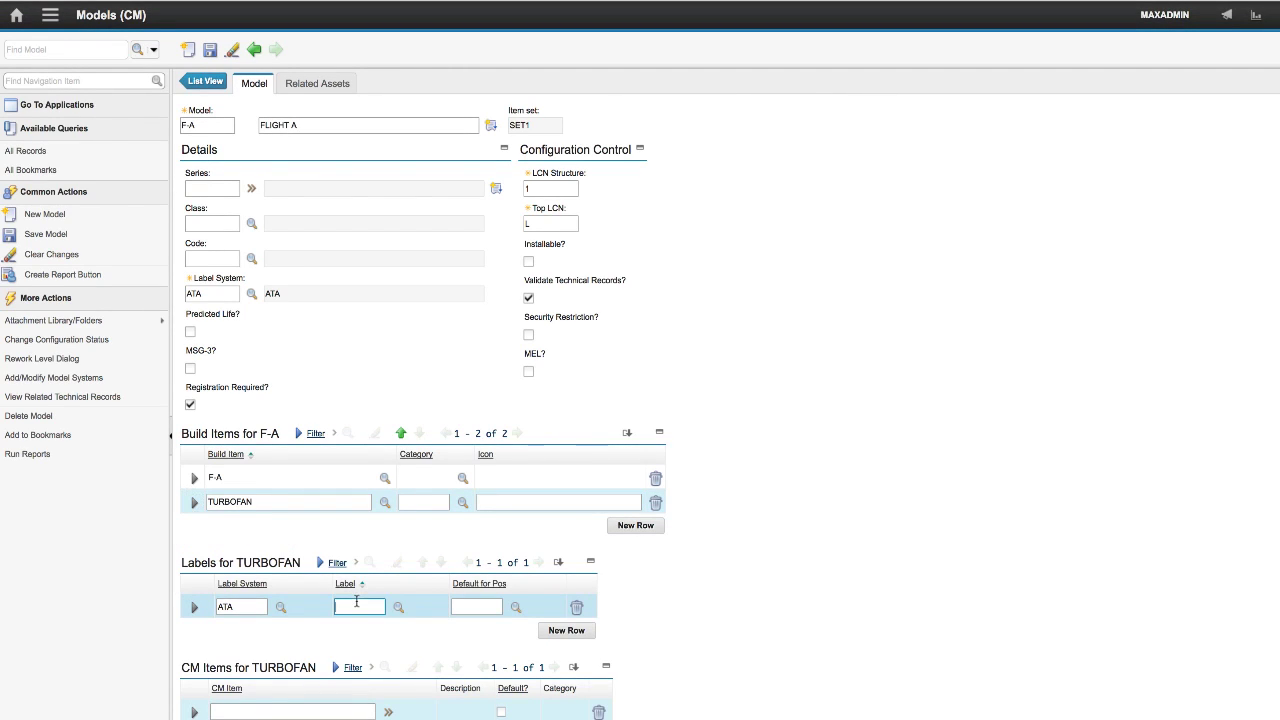
type("000000")
key("Tab")
key("Tab")
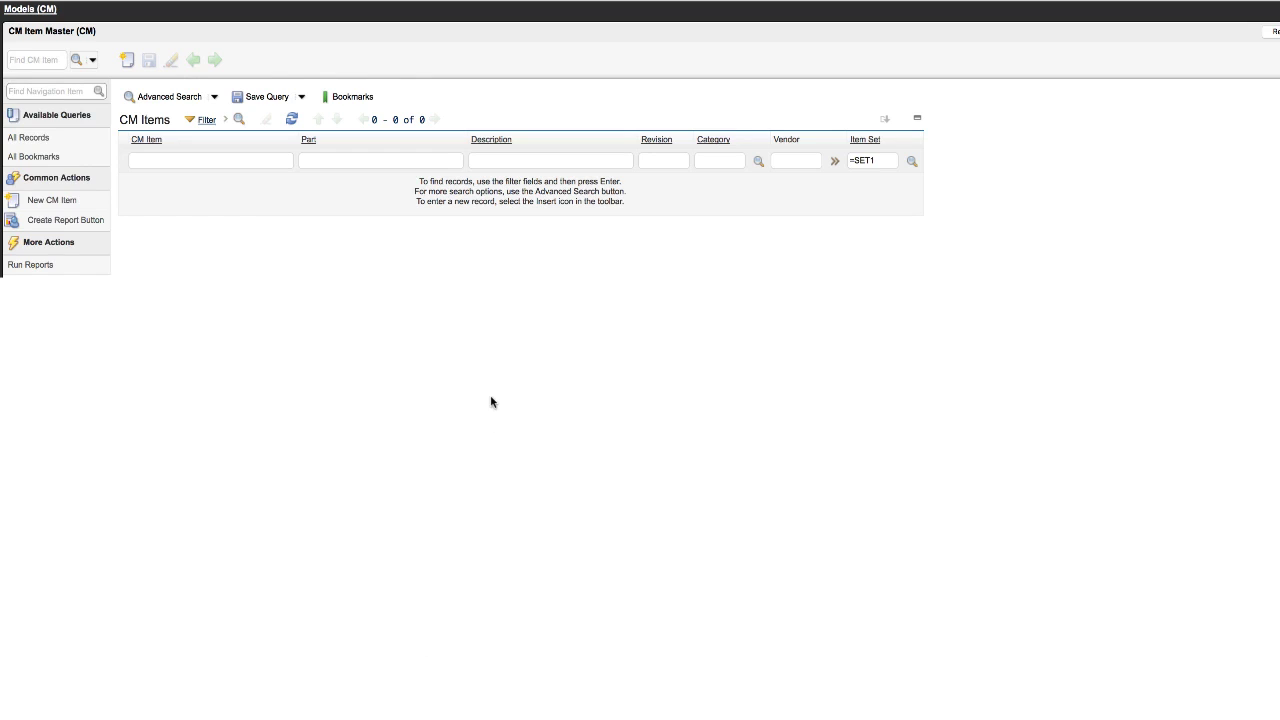
Create and save a CM item for TURBOFAN with part PW100 and description PW ENGINE
left_click(188, 62)
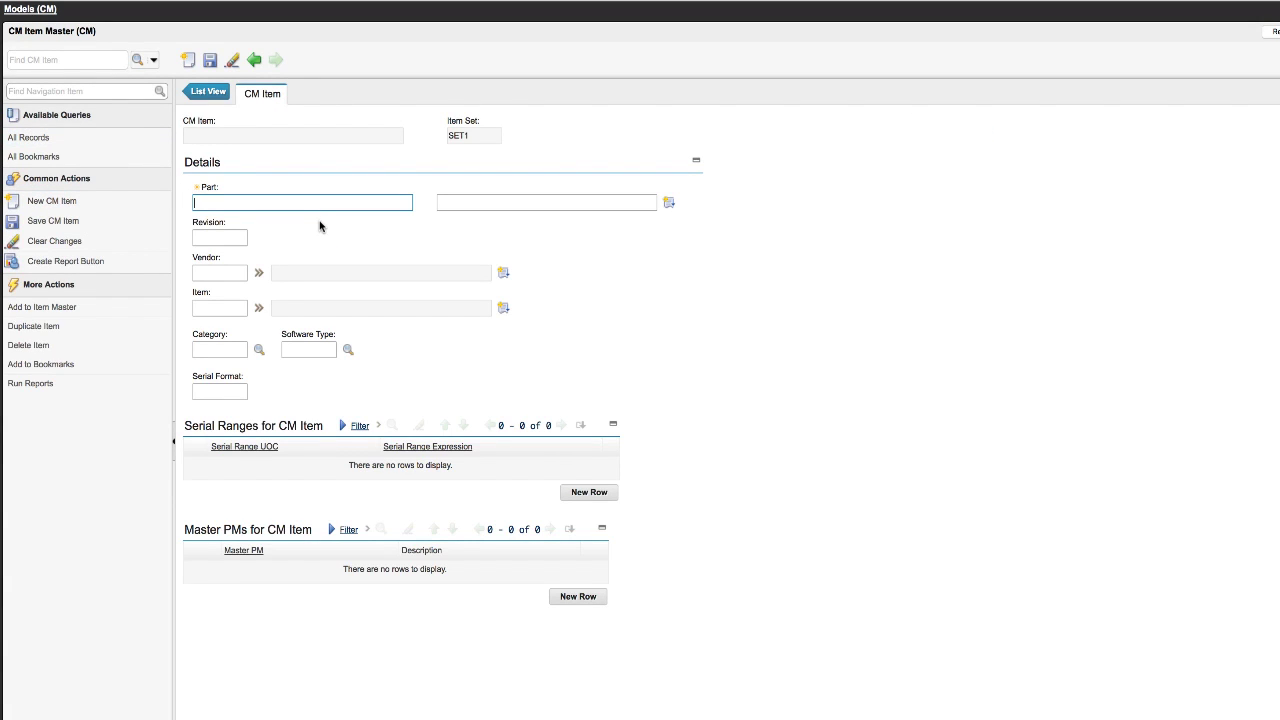
type("PW100")
key("Tab")
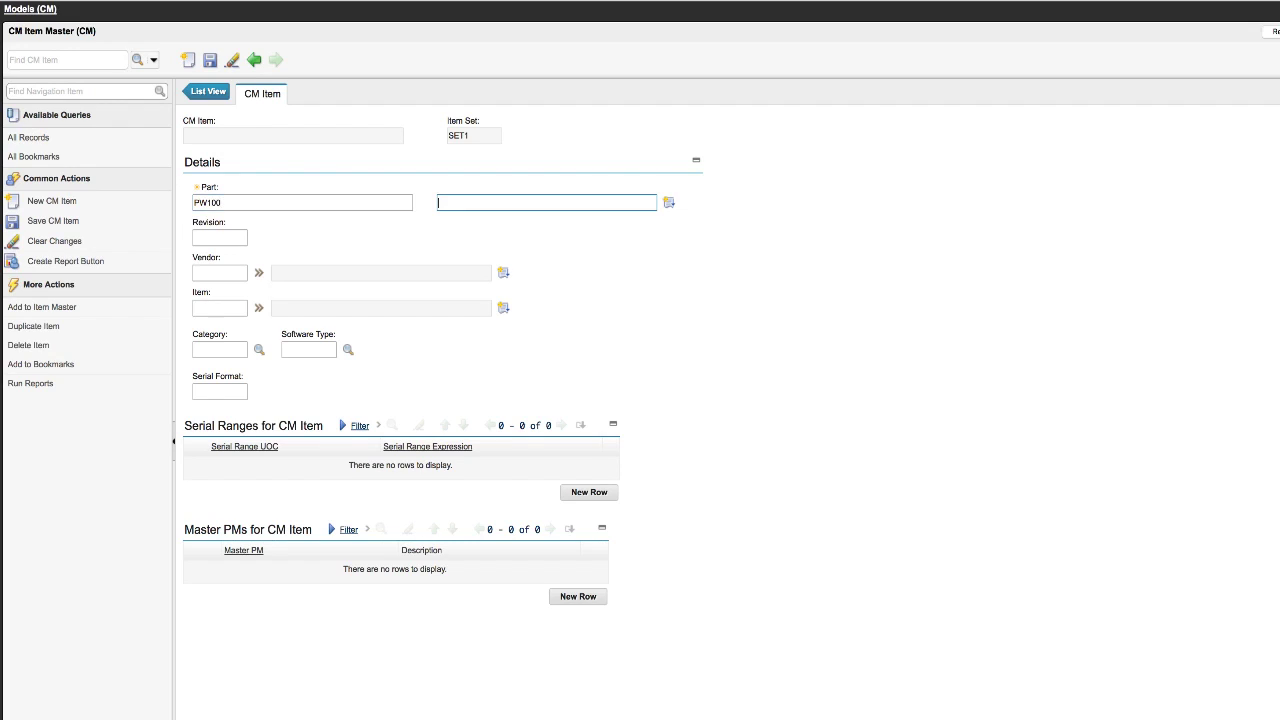
type("PW ENGLI")
key("BackSpace")
type("INE")
left_click(210, 61)
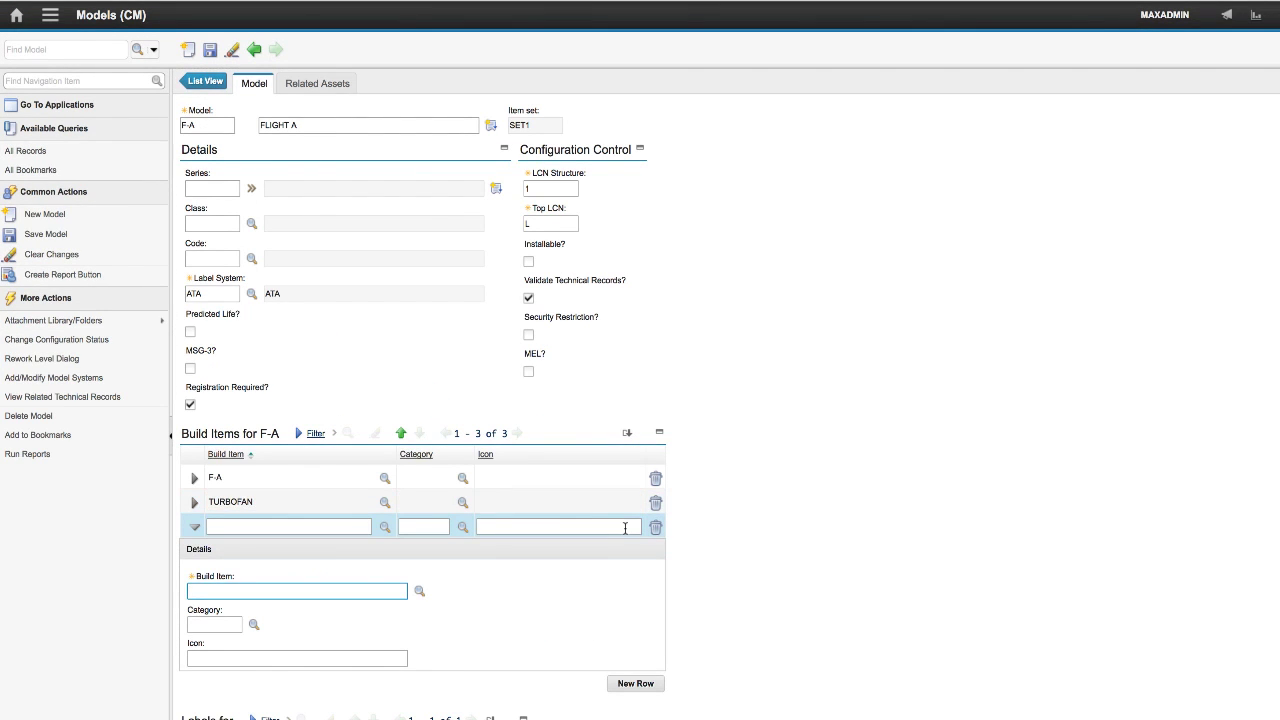
Add a STARTER GENERATOR build item to the model and give it the label 000000
type("STARTER GENERAT")
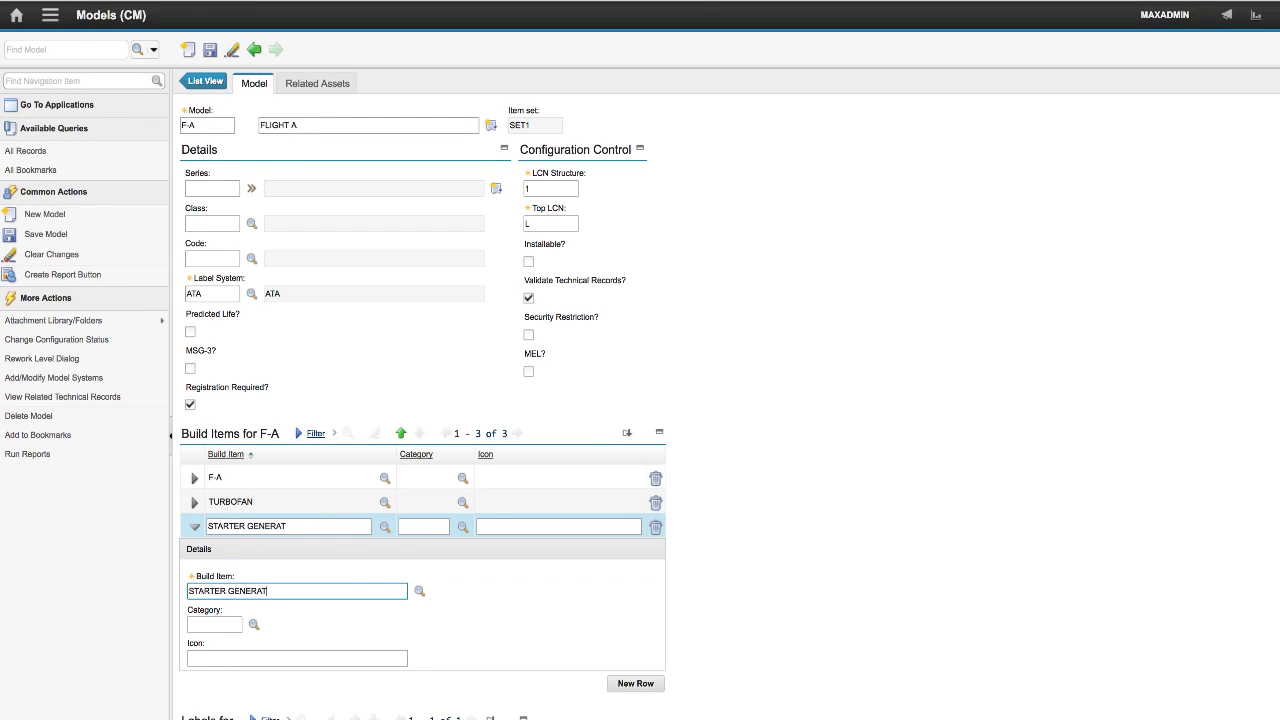
type("OR")
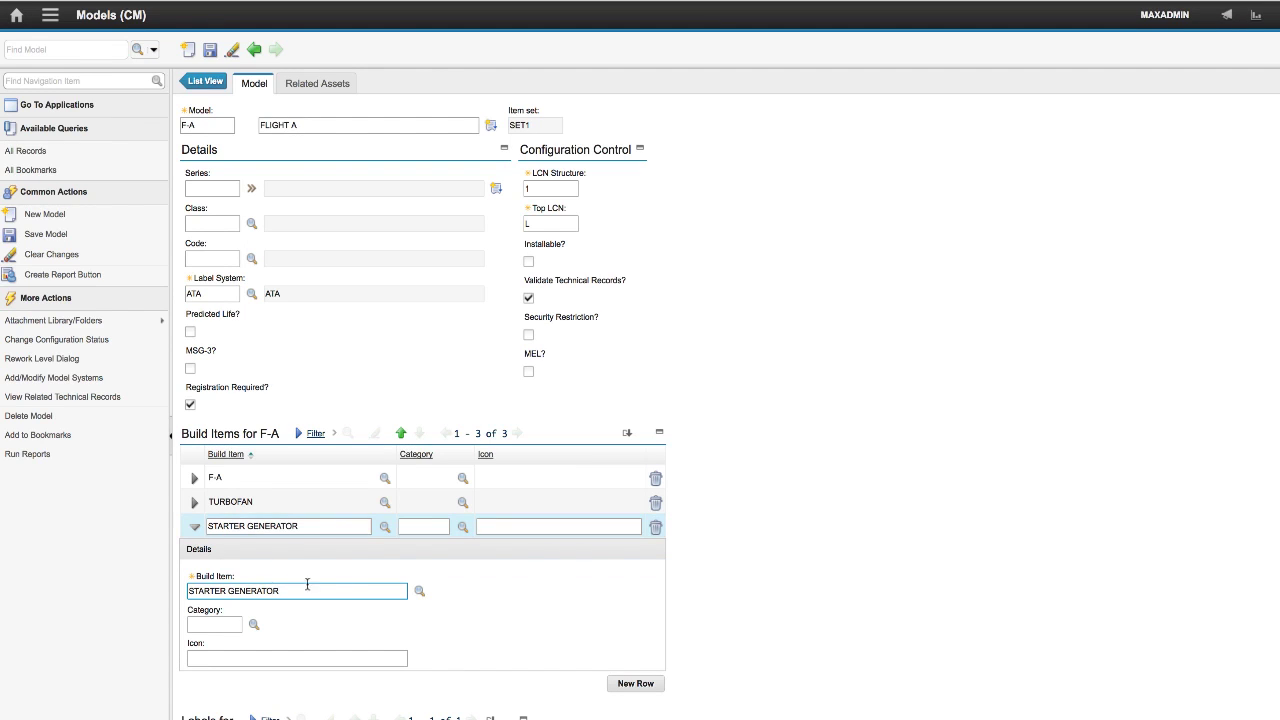
left_click(195, 527)
left_click(255, 625)
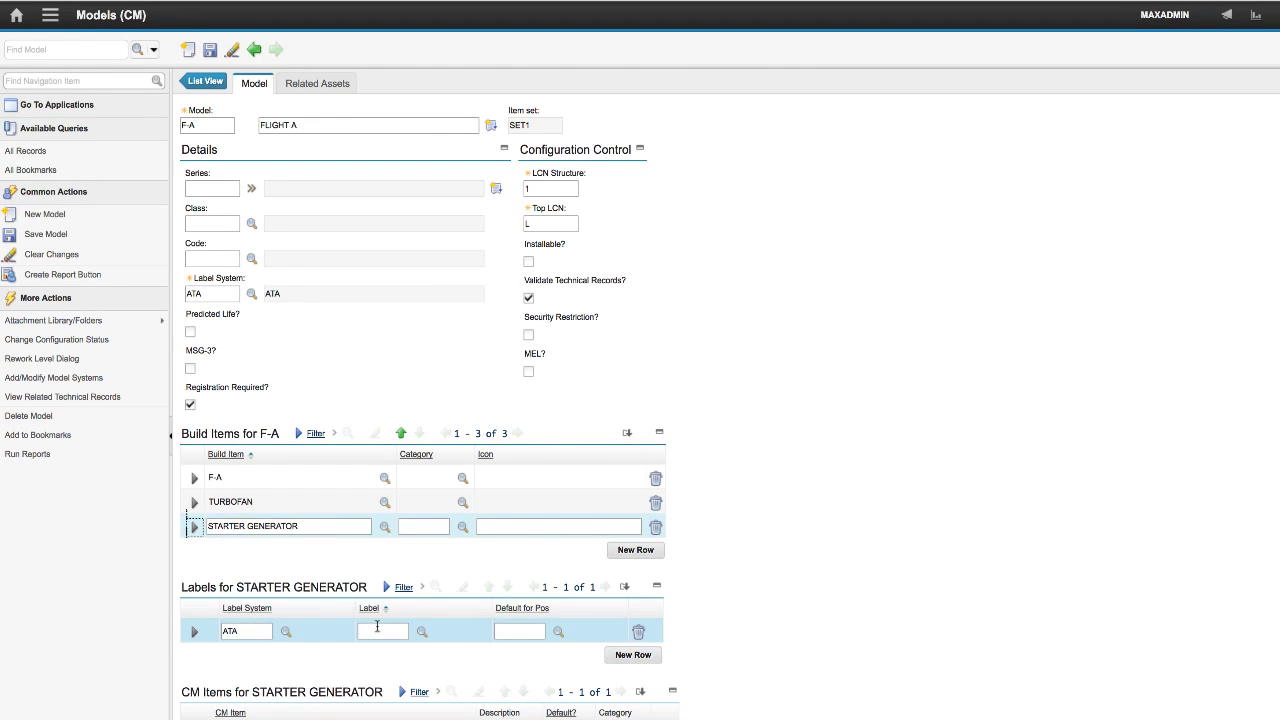
left_click(376, 630)
type("000000")
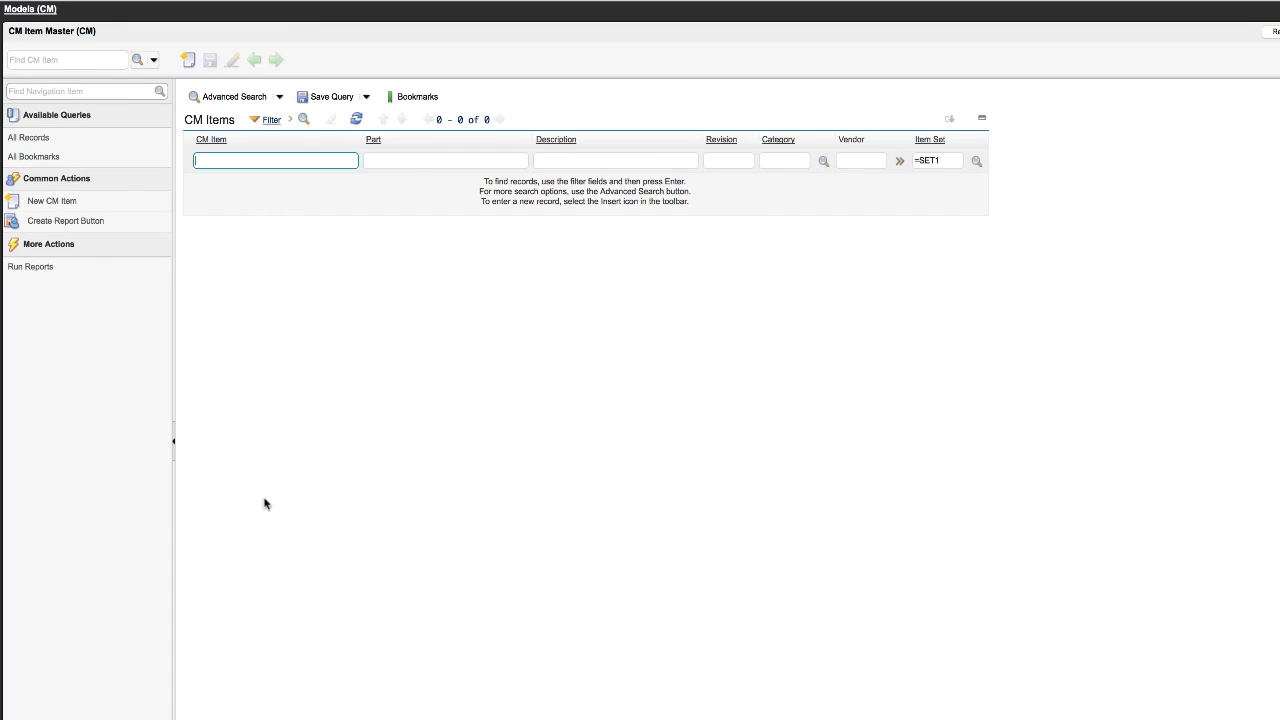
Create and save a CM item with part SG100 and description STARTER GENERATOR, and save the F-A model
left_click(188, 61)
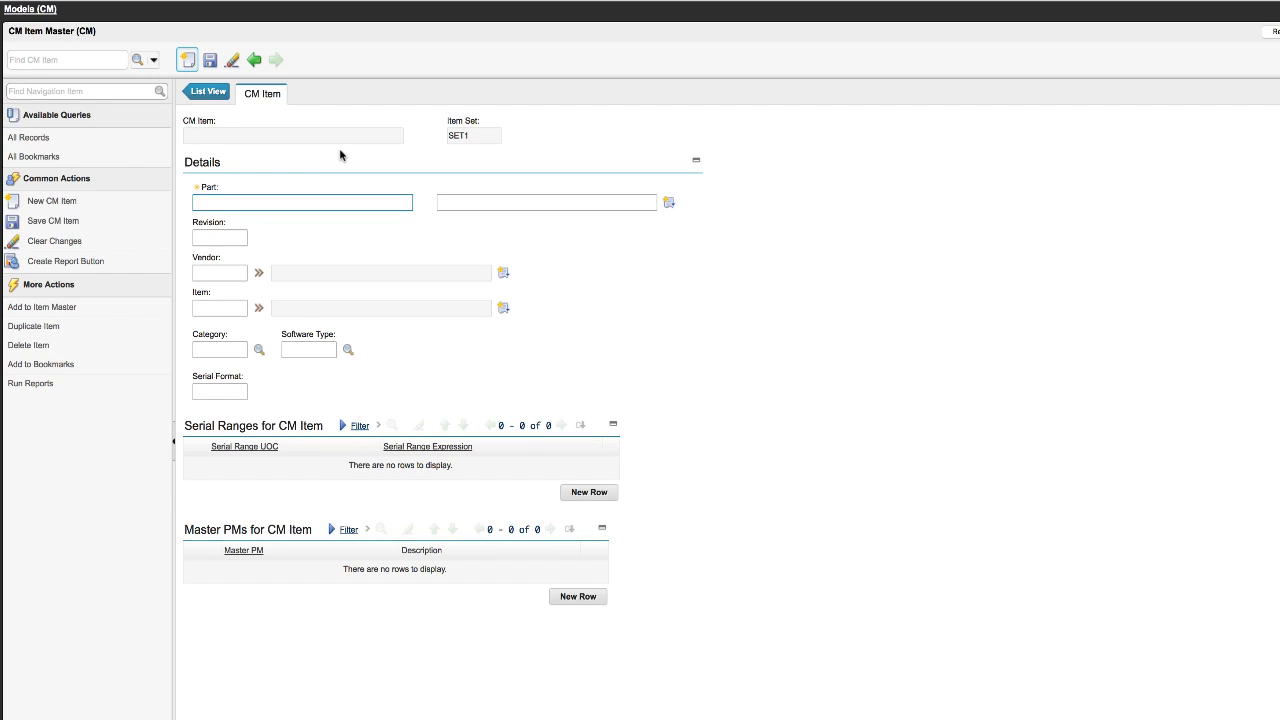
type("SG100")
key("Tab")
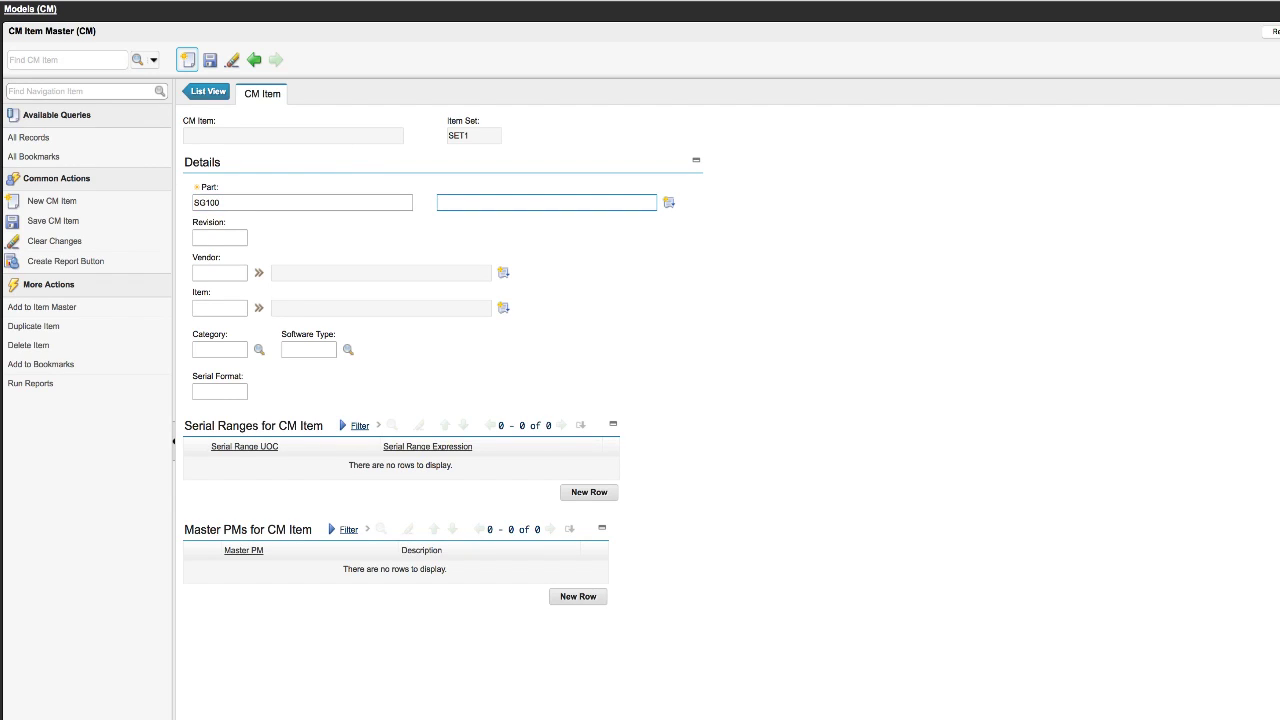
type("STARTER GENERATOR")
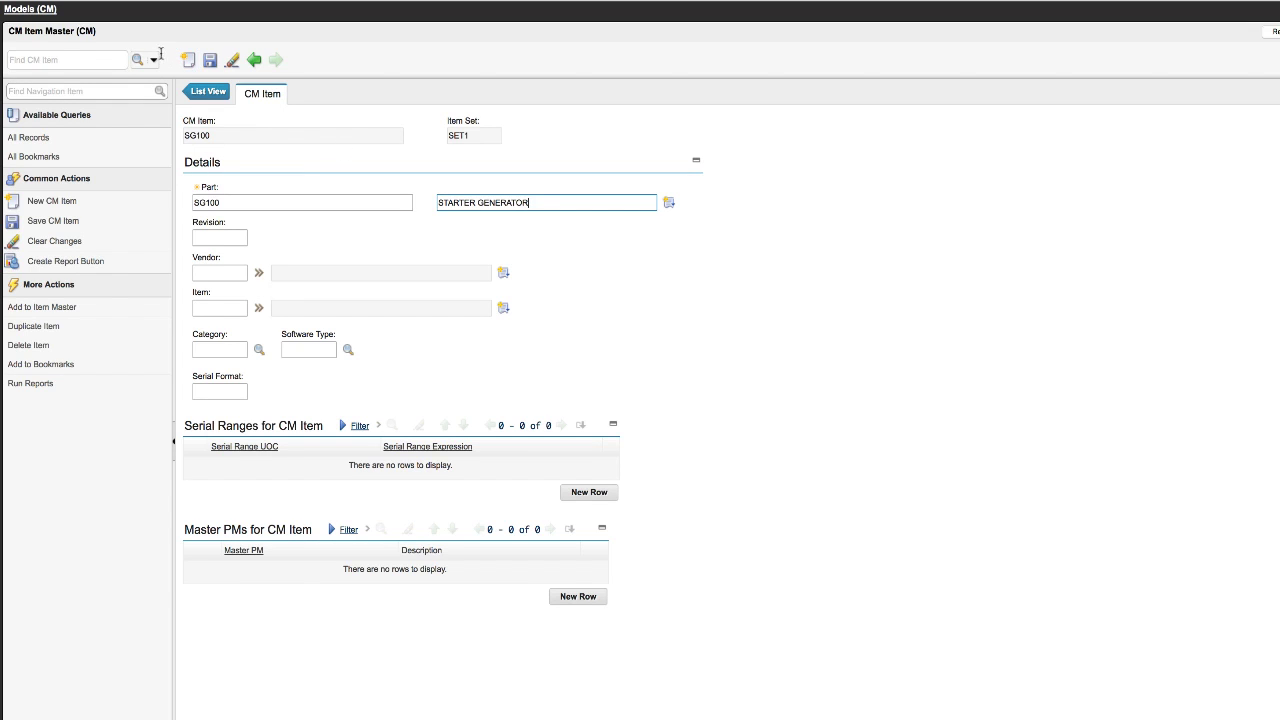
left_click(210, 61)
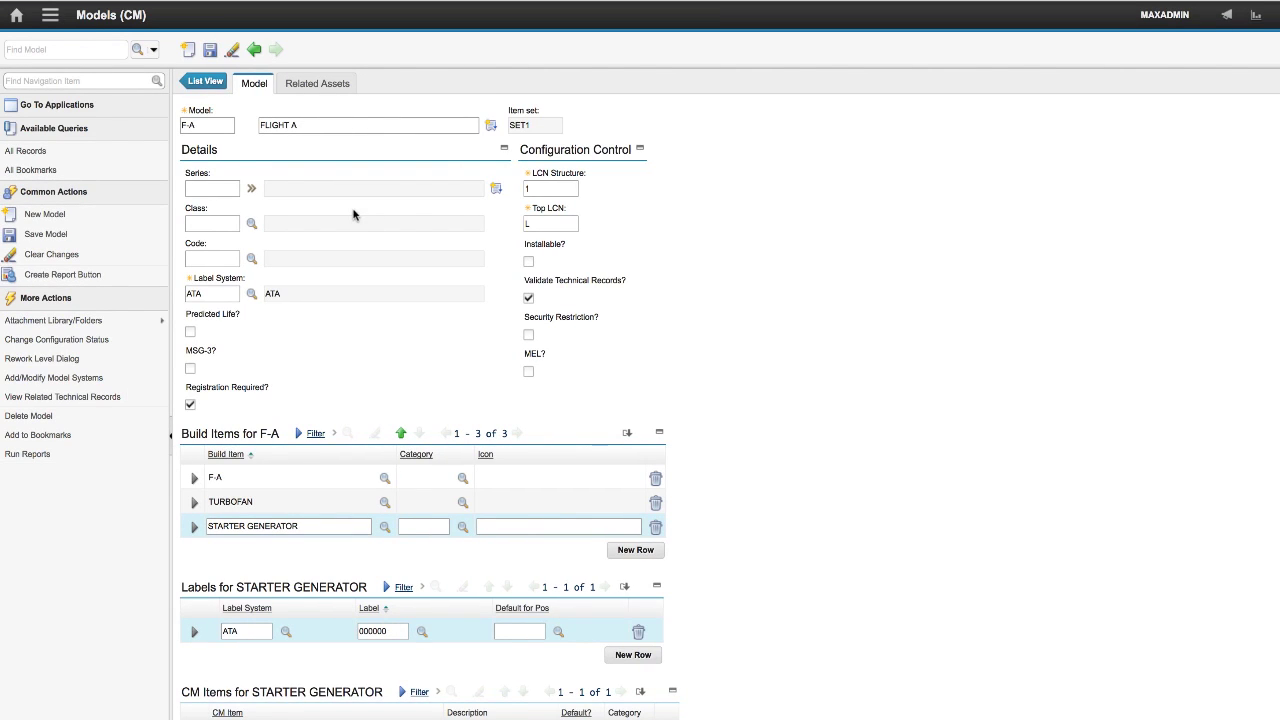
left_click(210, 49)
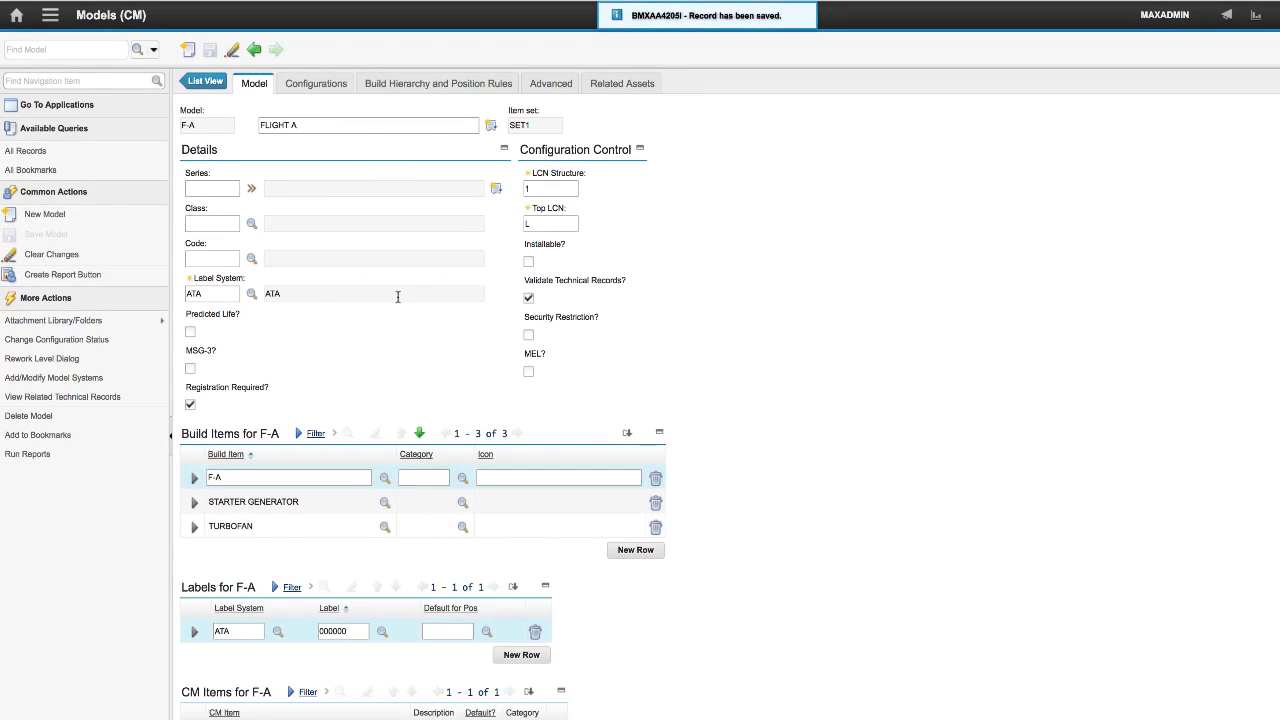
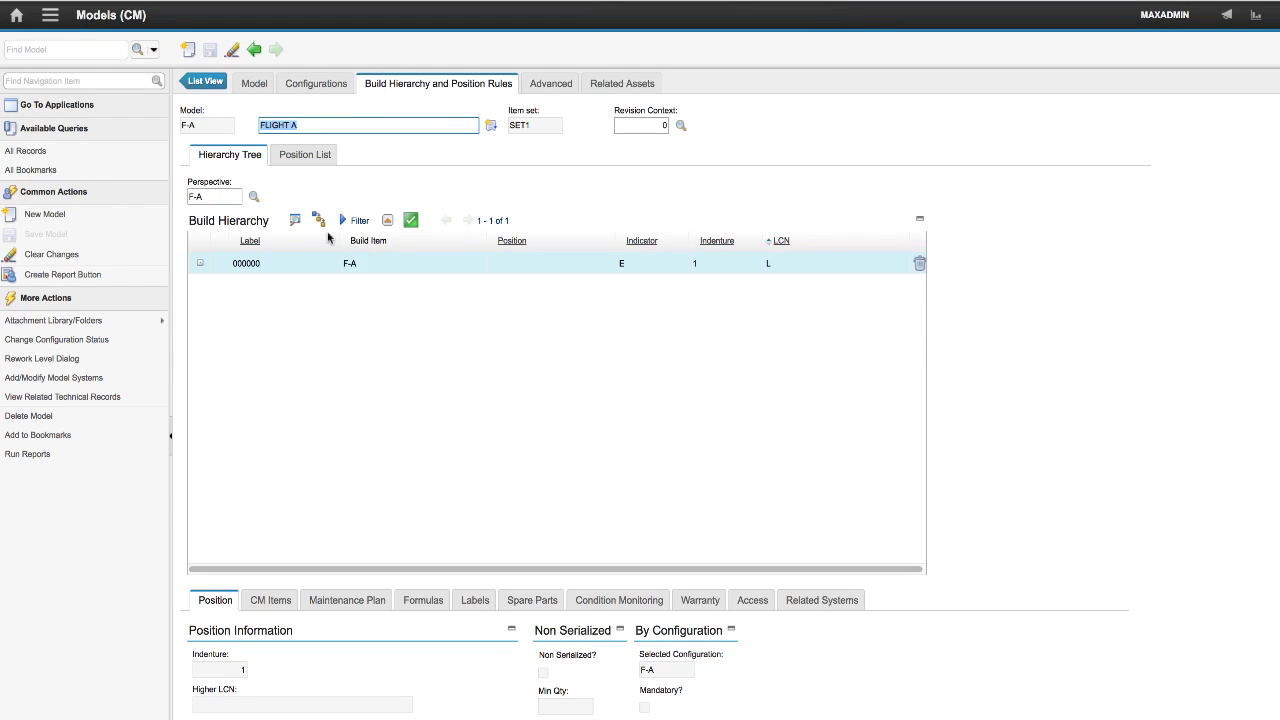
Add TURBOFAN at position L as a child of F-A in the build hierarchy
left_click(201, 267)
left_click(223, 264)
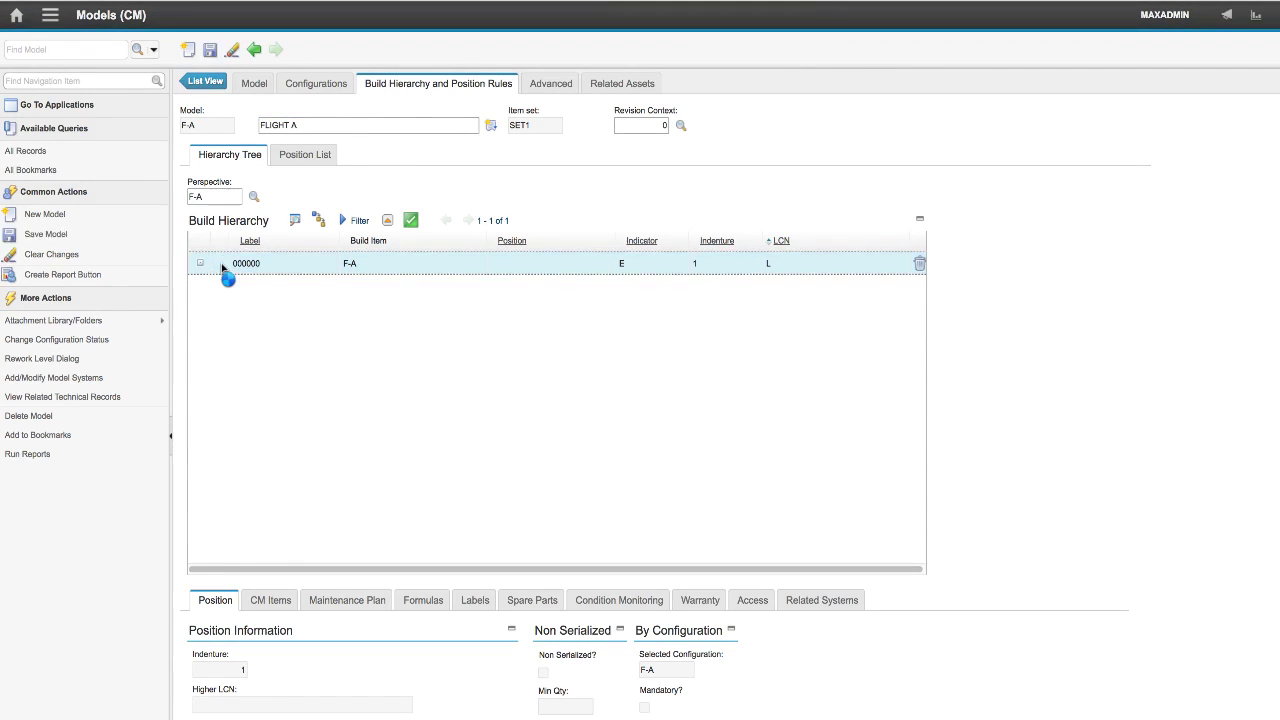
left_click(763, 370)
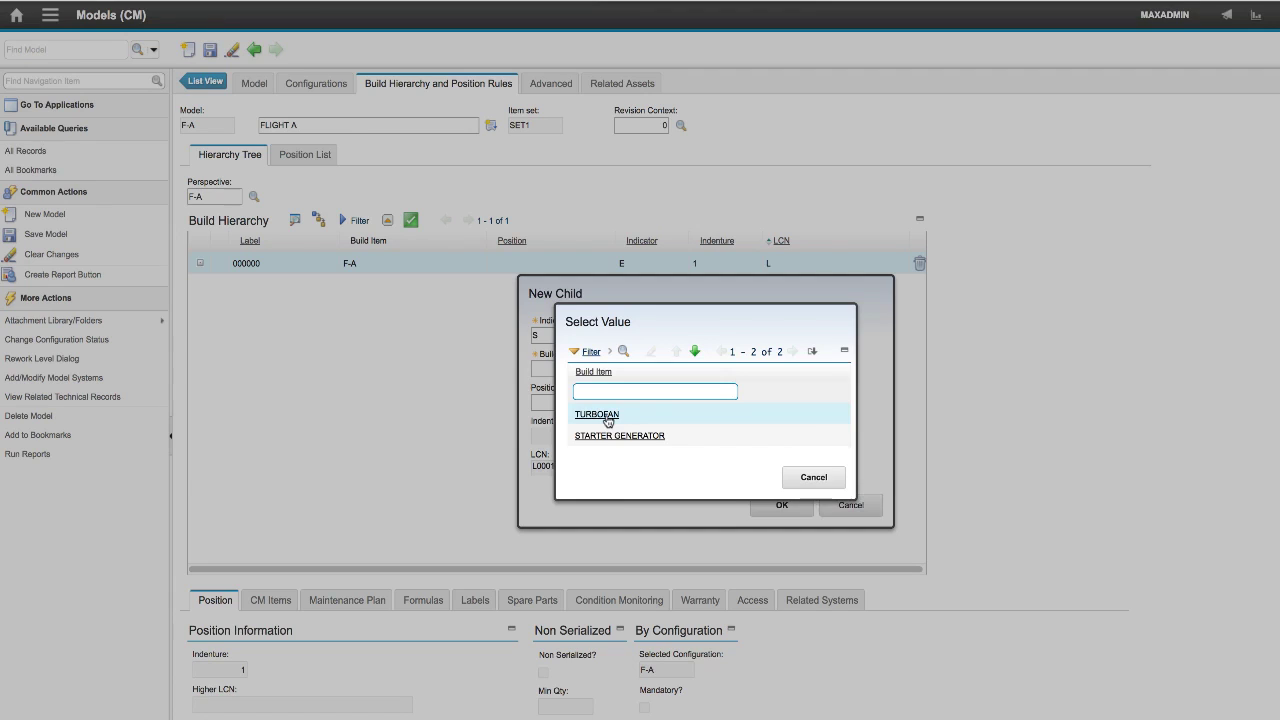
left_click(600, 415)
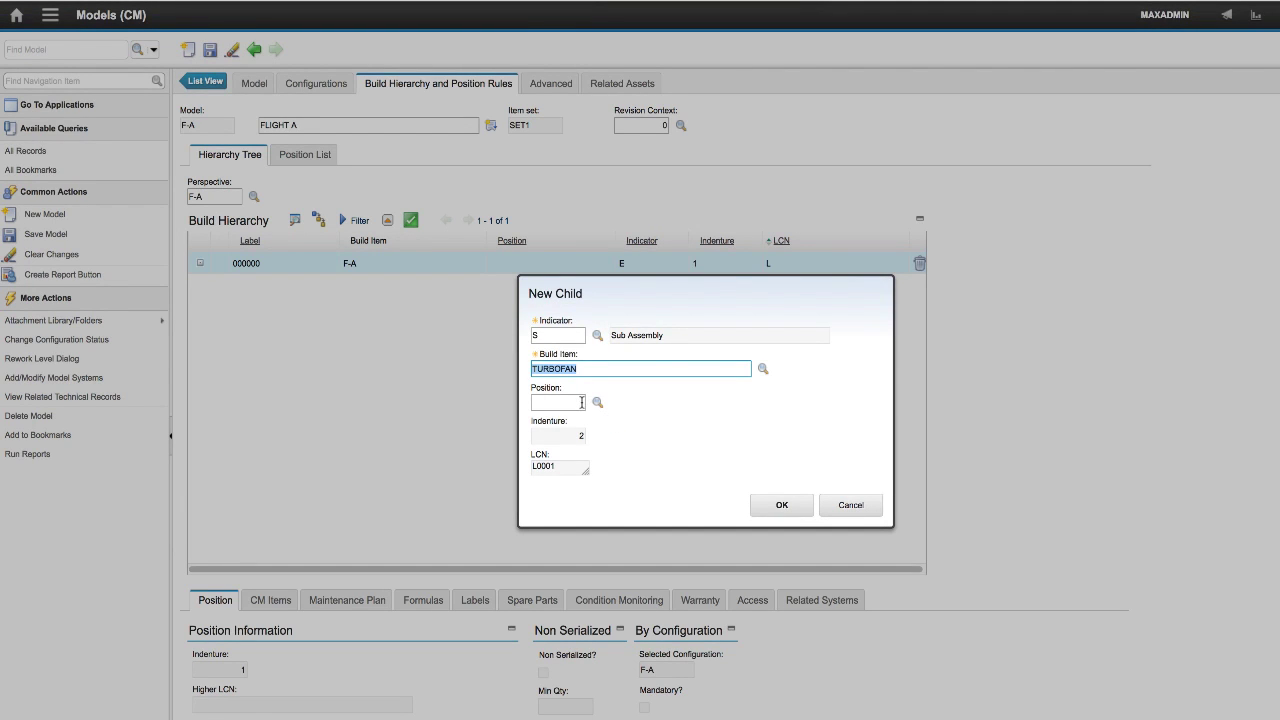
left_click(580, 402)
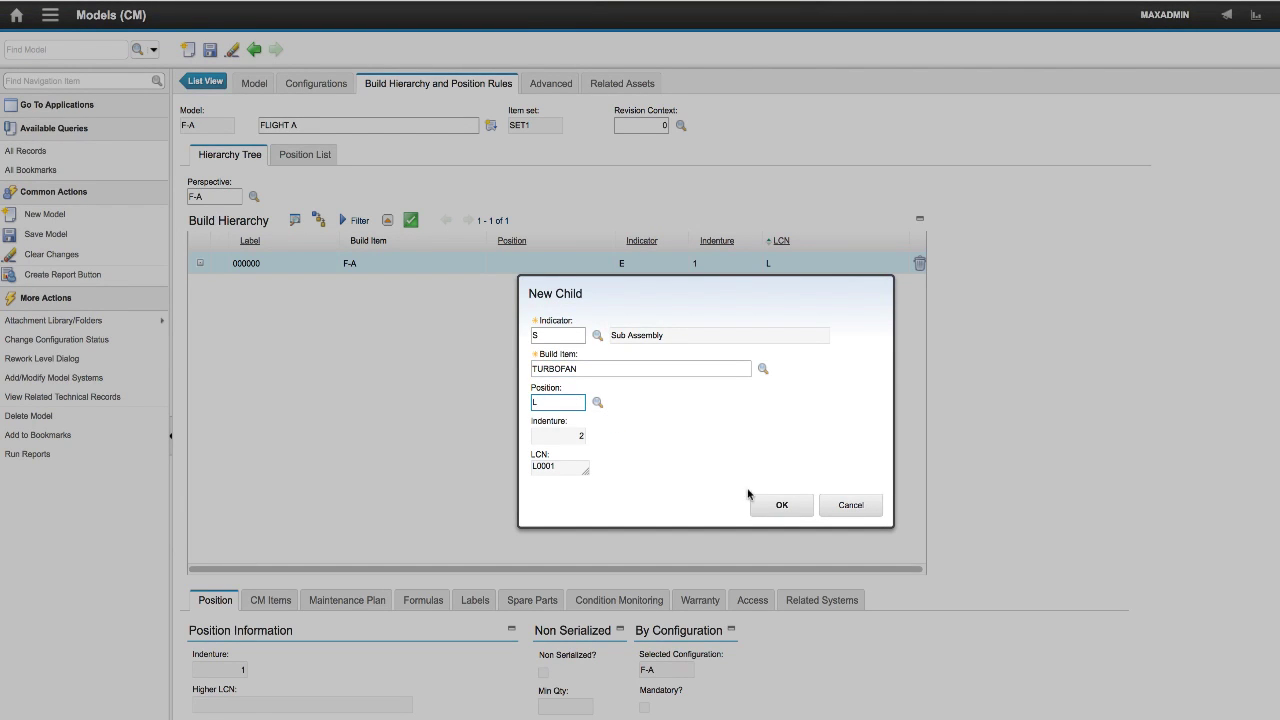
left_click(776, 512)
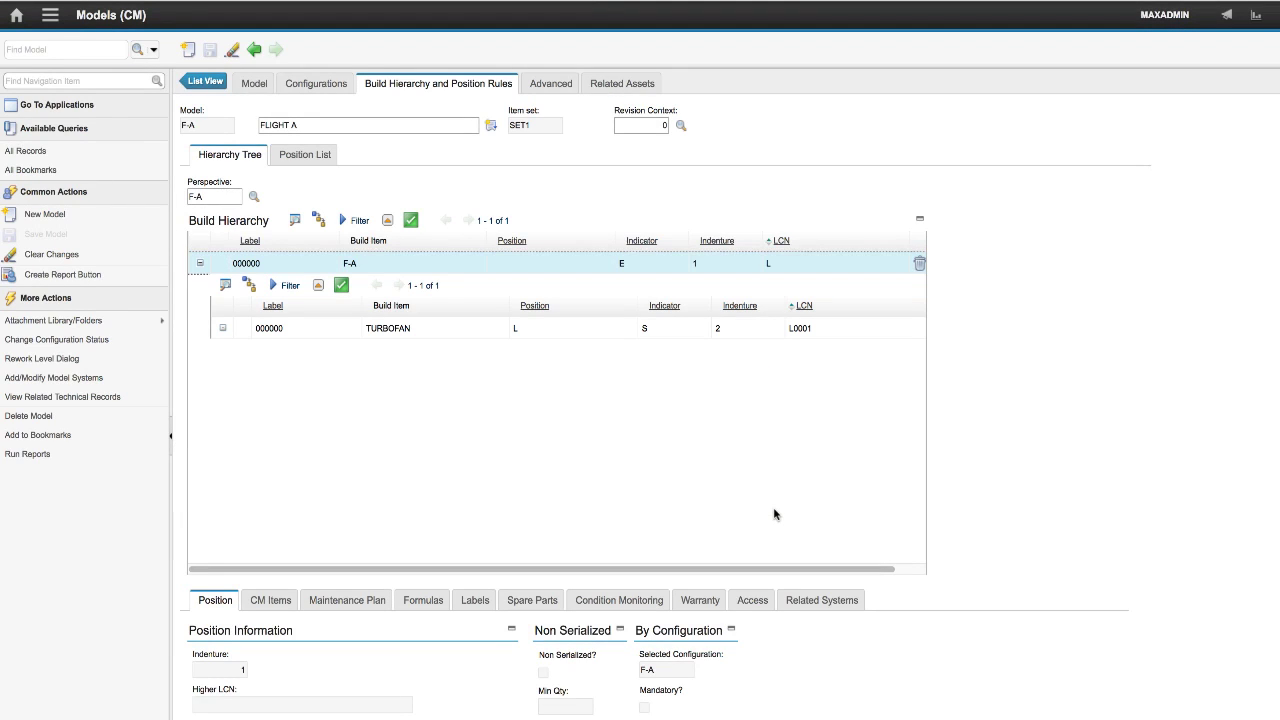
Add a second TURBOFAN child under F-A in the build hierarchy, at position R
left_click(201, 267)
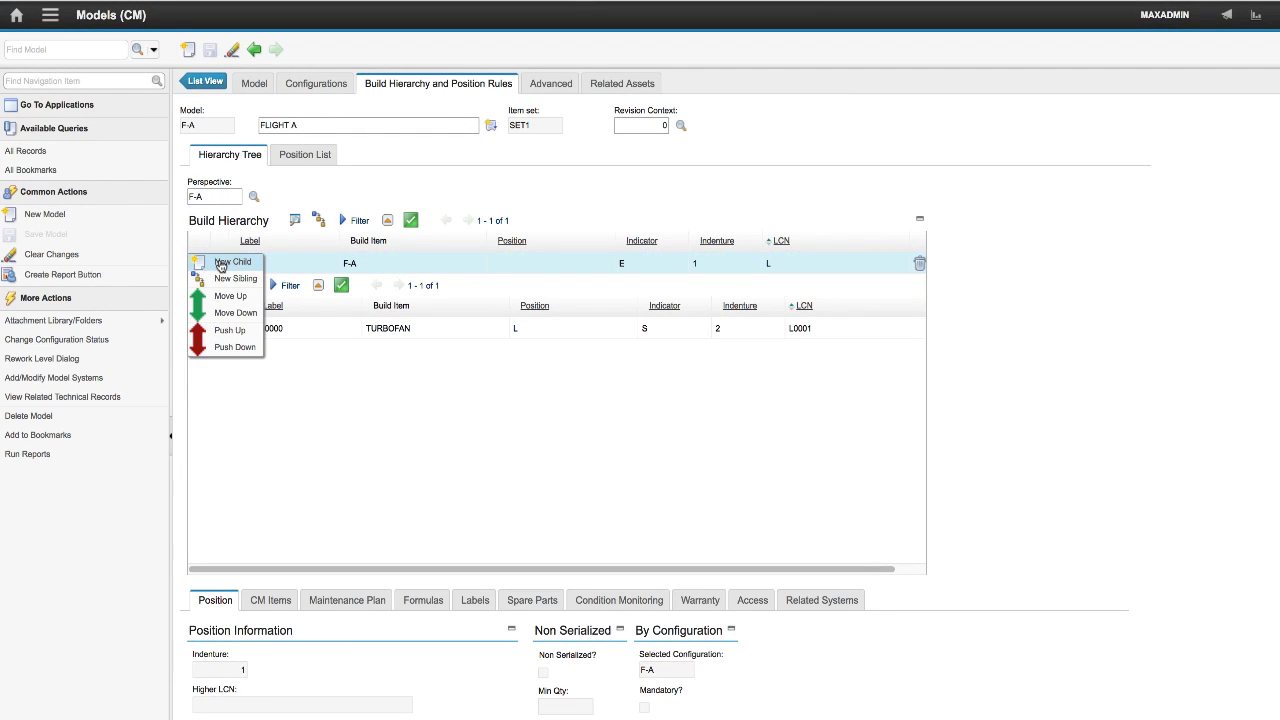
left_click(221, 264)
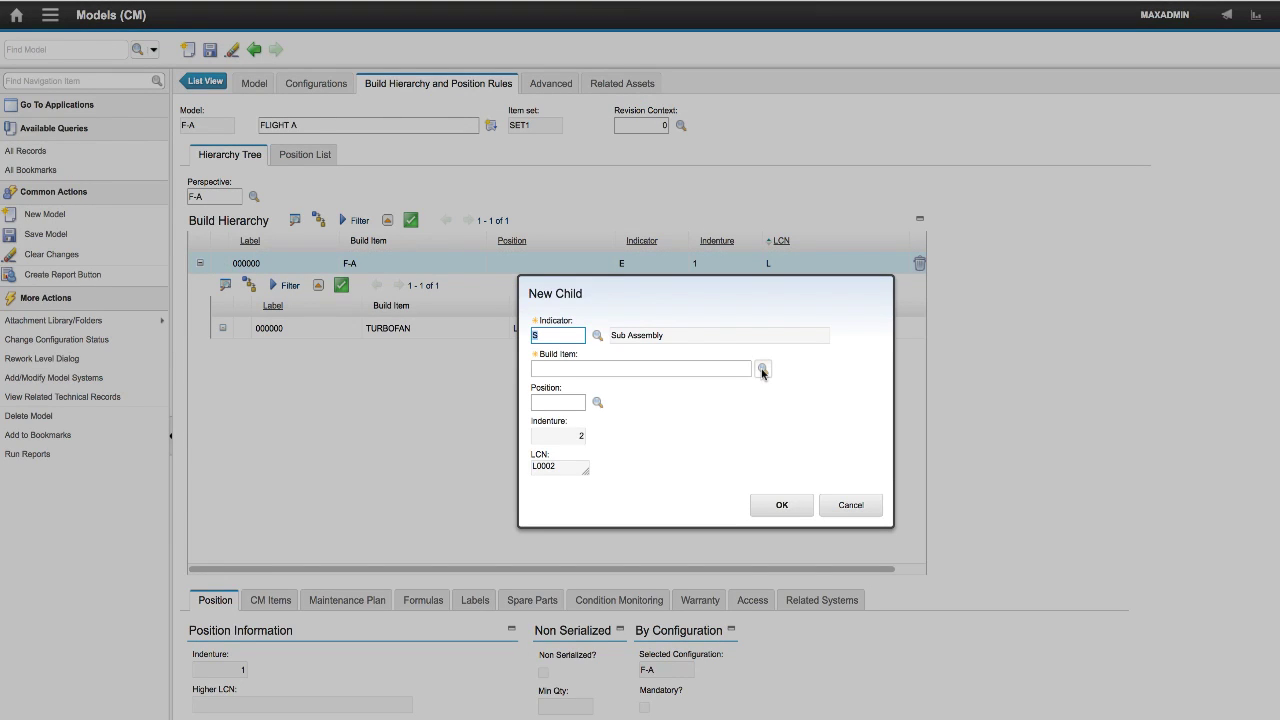
left_click(763, 370)
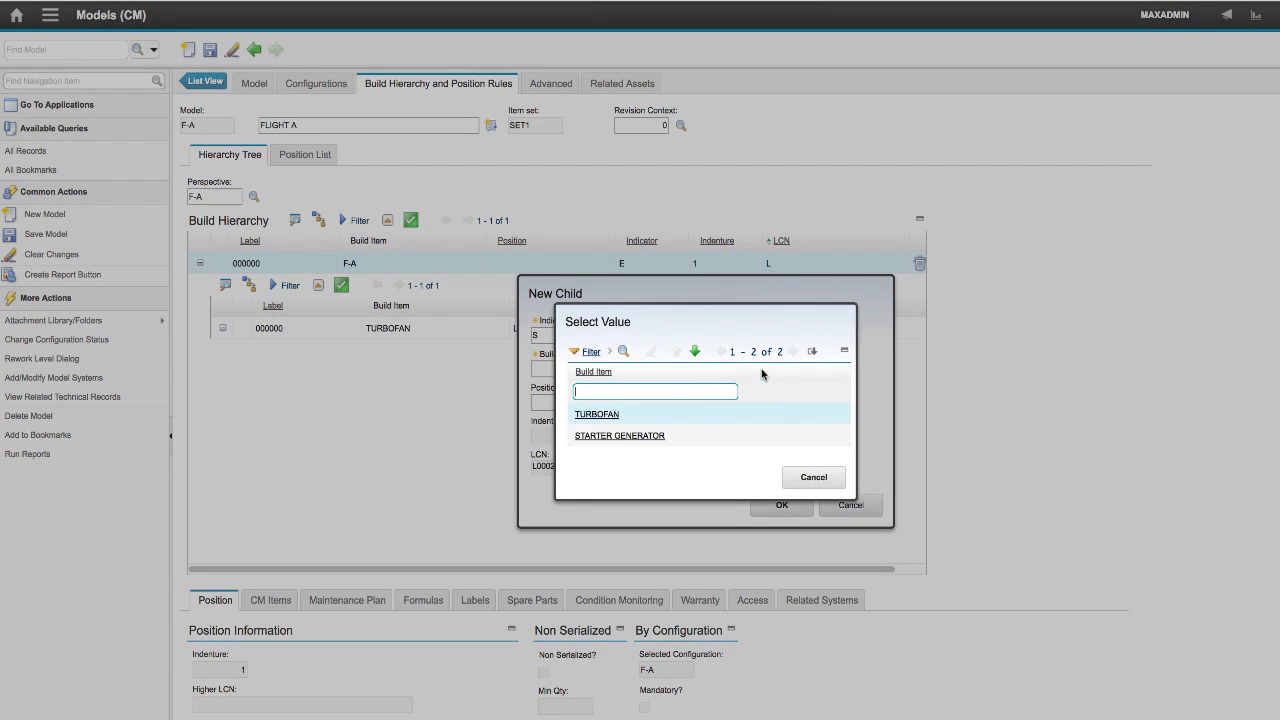
left_click(598, 416)
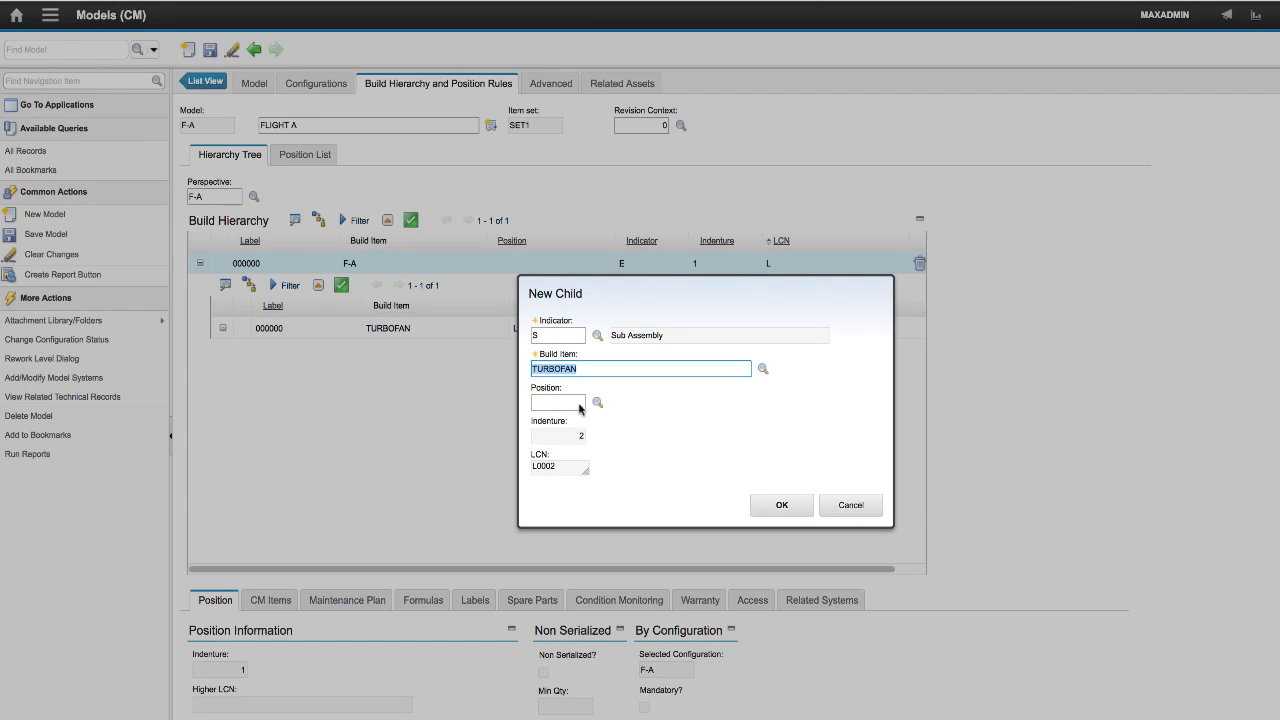
left_click(574, 402)
type("R")
left_click(782, 505)
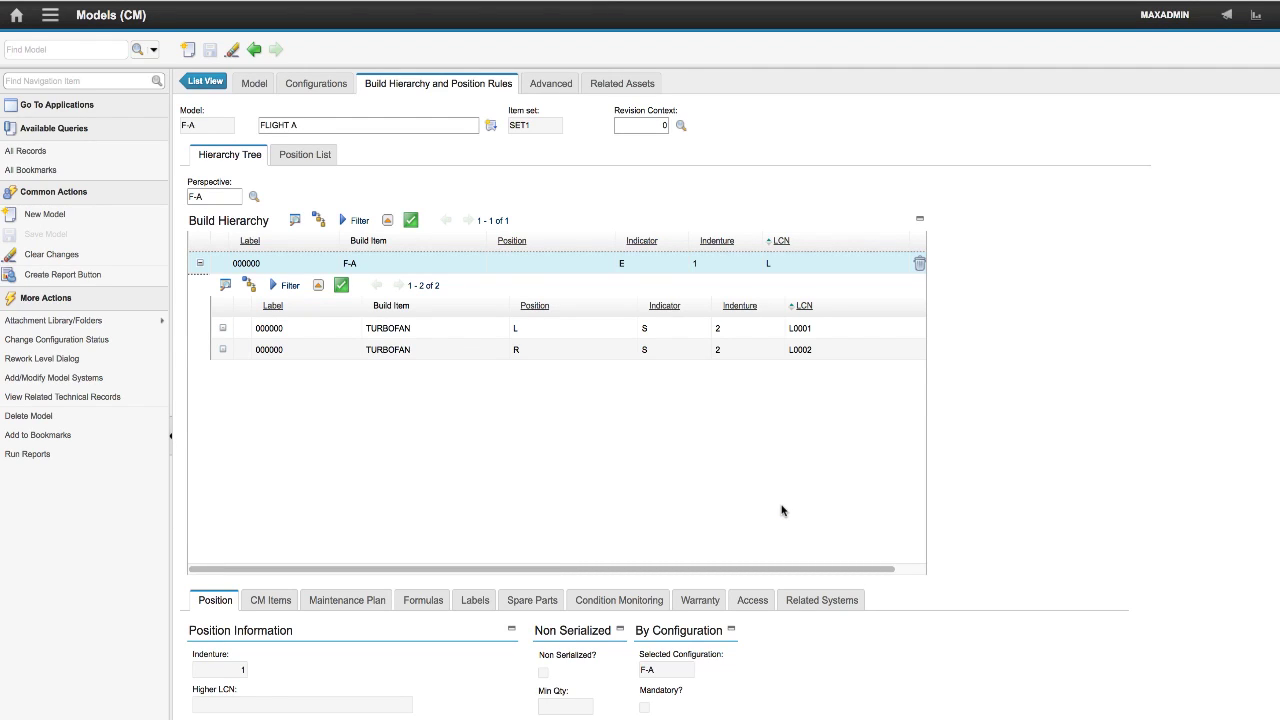
Add STARTER GENERATOR as a child of the position L TURBOFAN in the build hierarchy
left_click(226, 332)
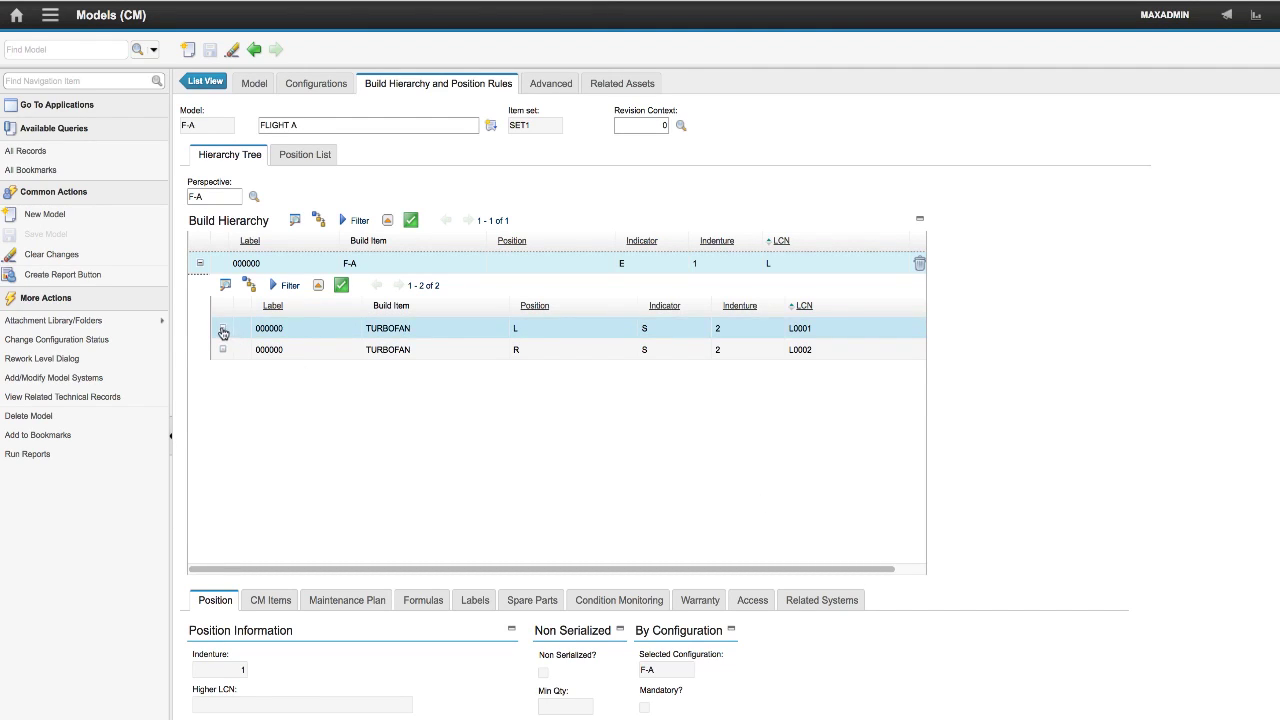
left_click(223, 332)
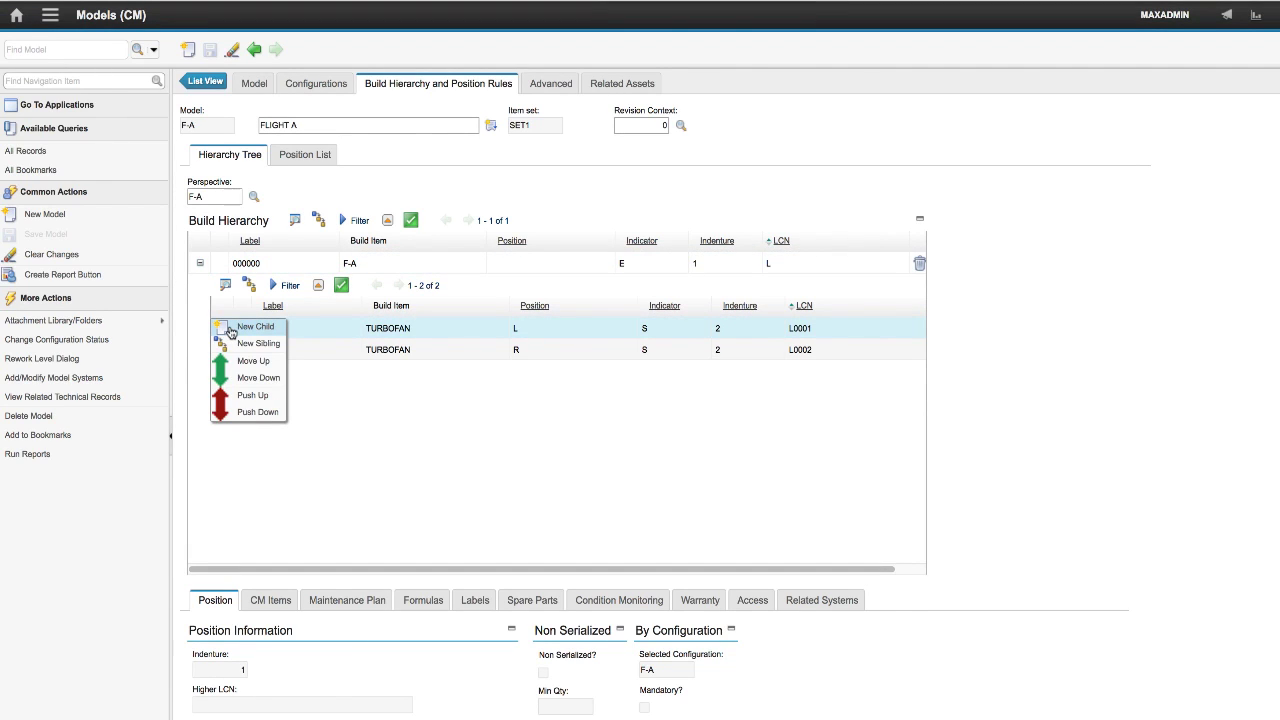
left_click(252, 327)
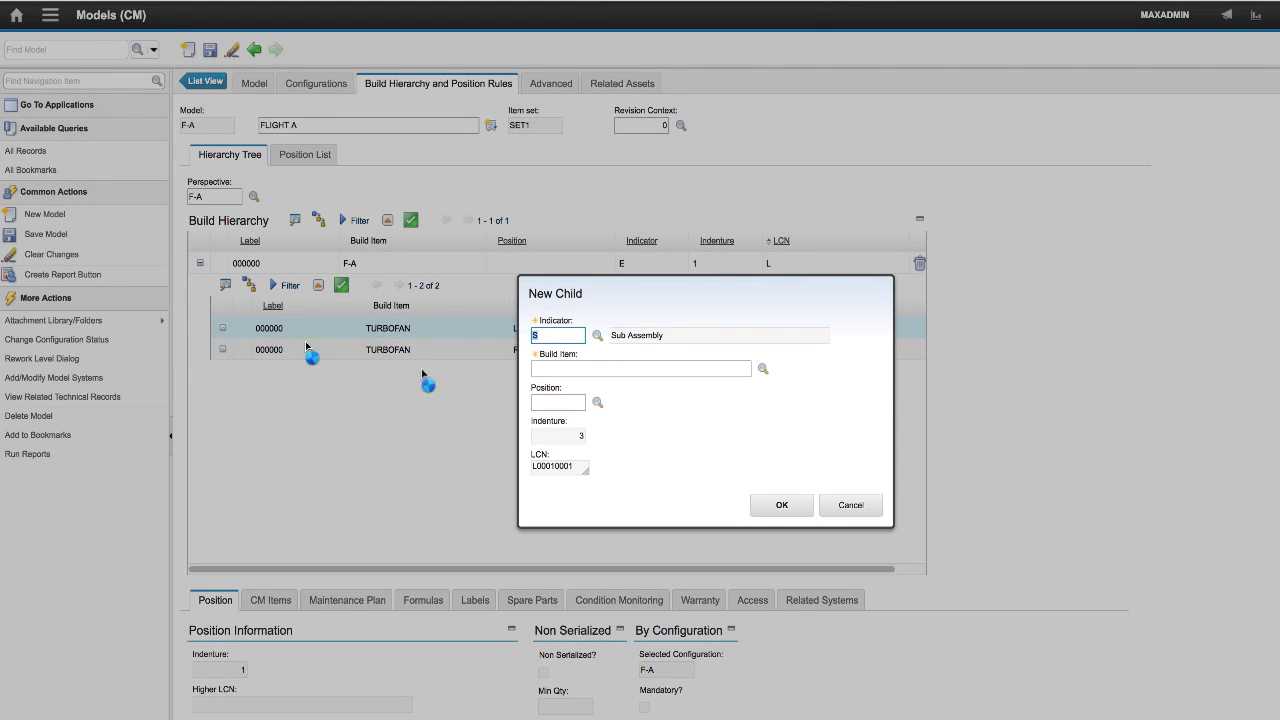
left_click(763, 369)
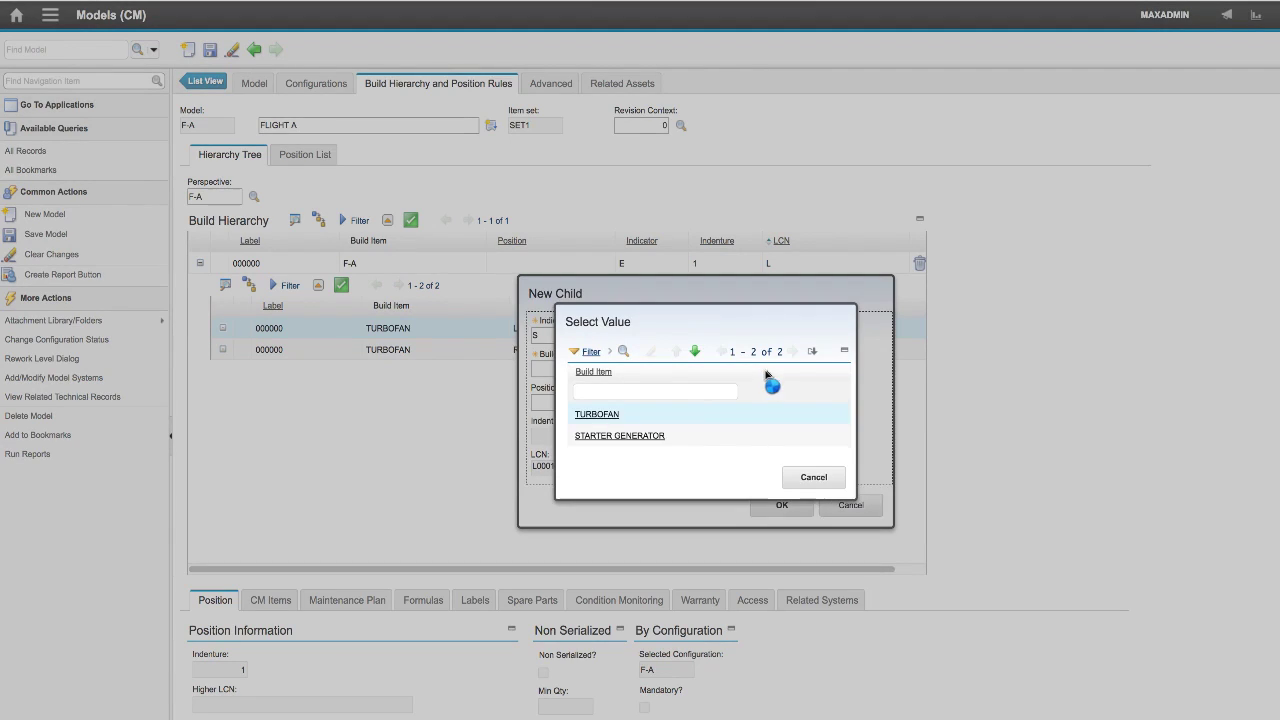
left_click(620, 436)
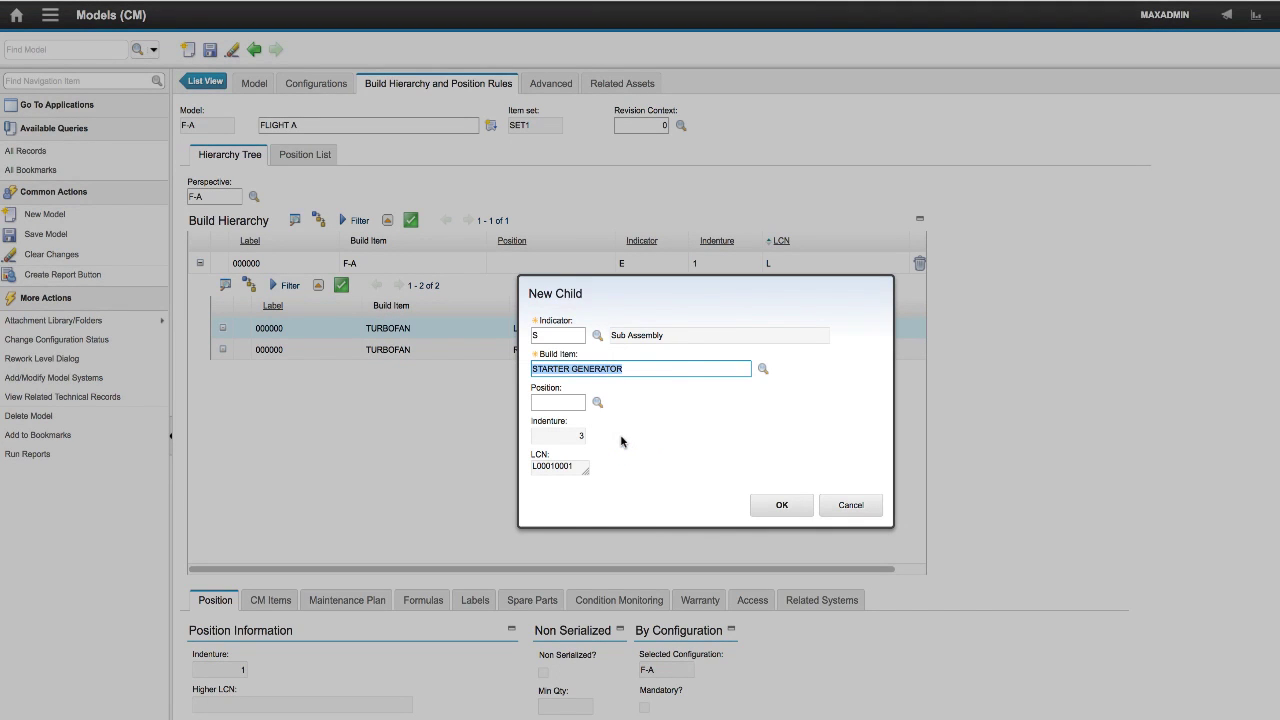
left_click(768, 505)
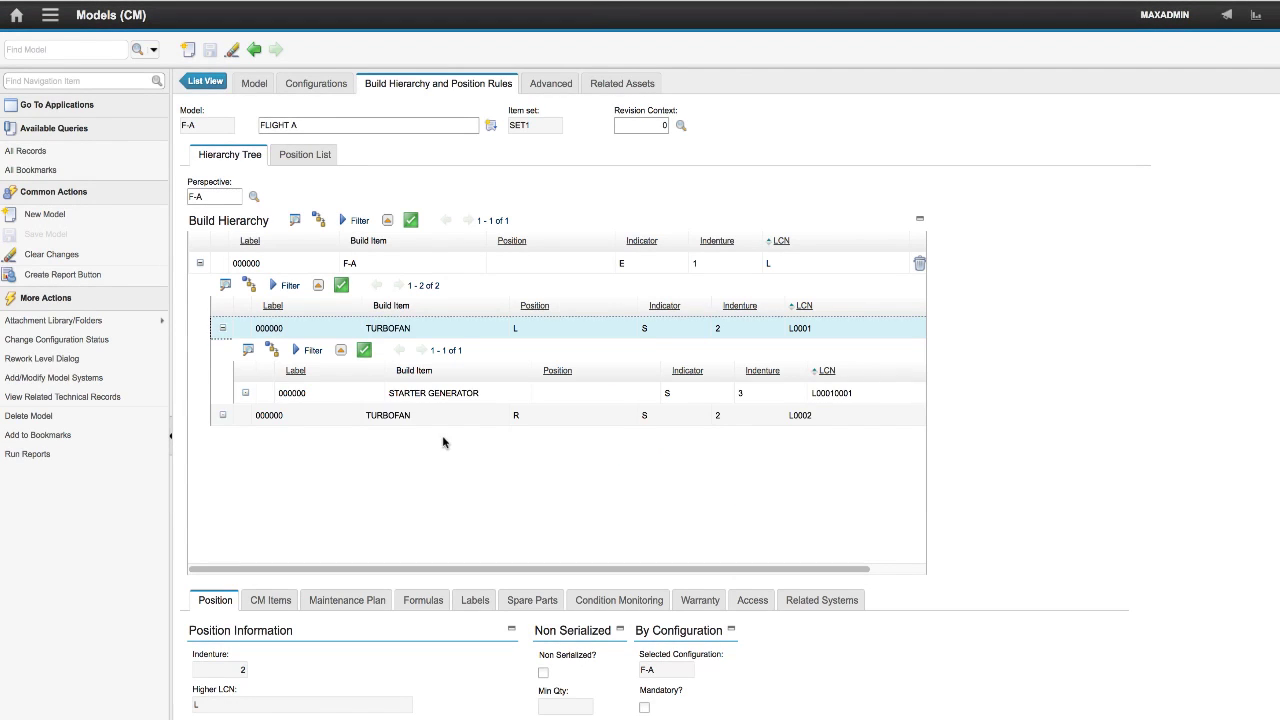
Add STARTER GENERATOR as a child of the position R TURBOFAN in the build hierarchy
left_click(225, 417)
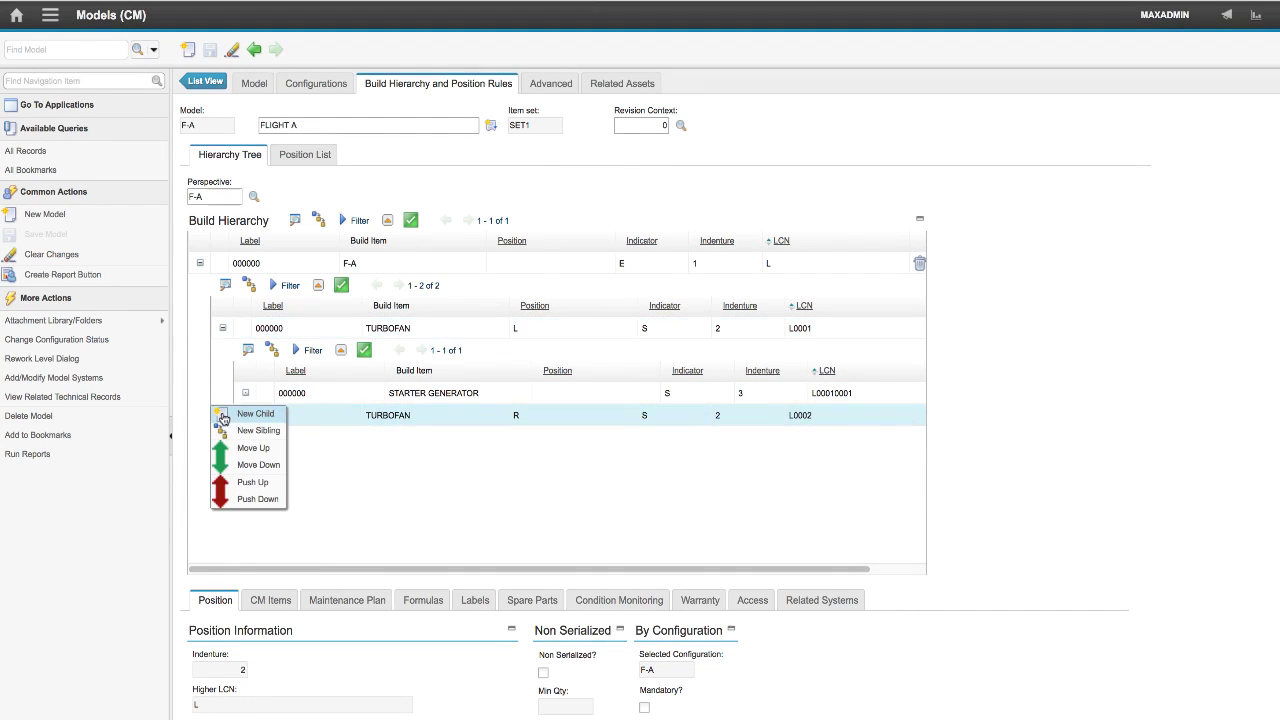
left_click(230, 418)
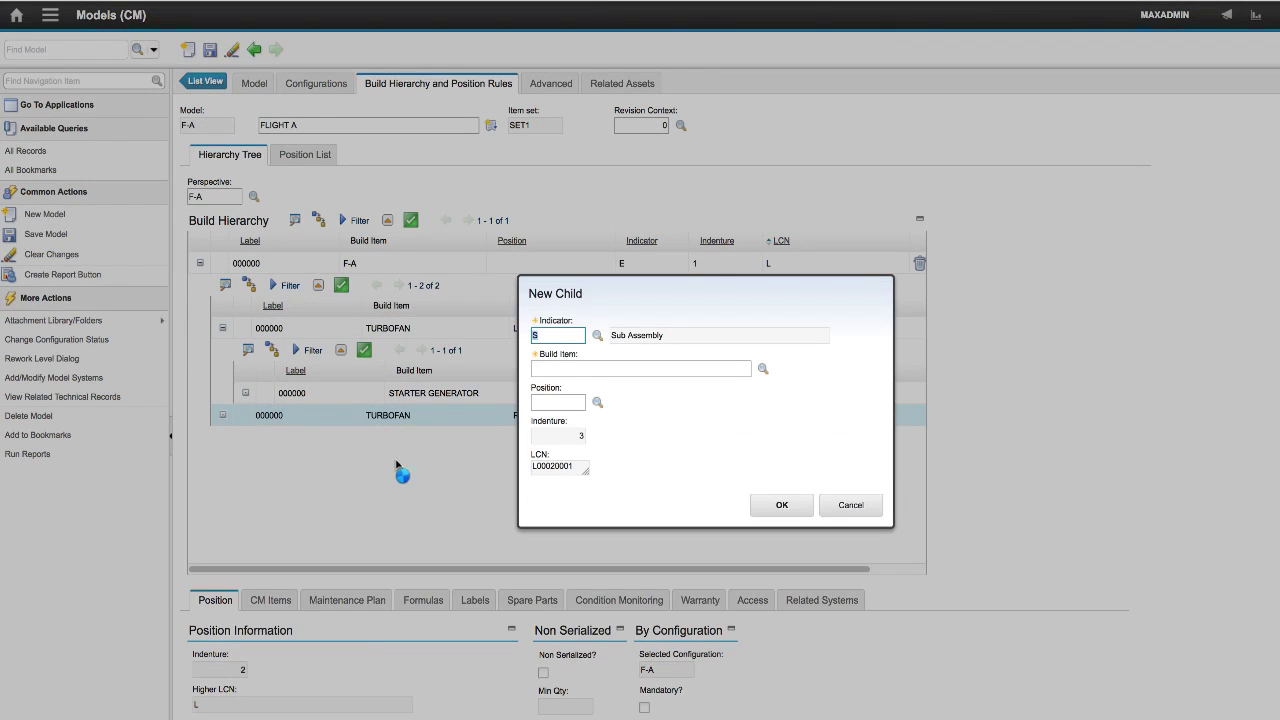
left_click(763, 368)
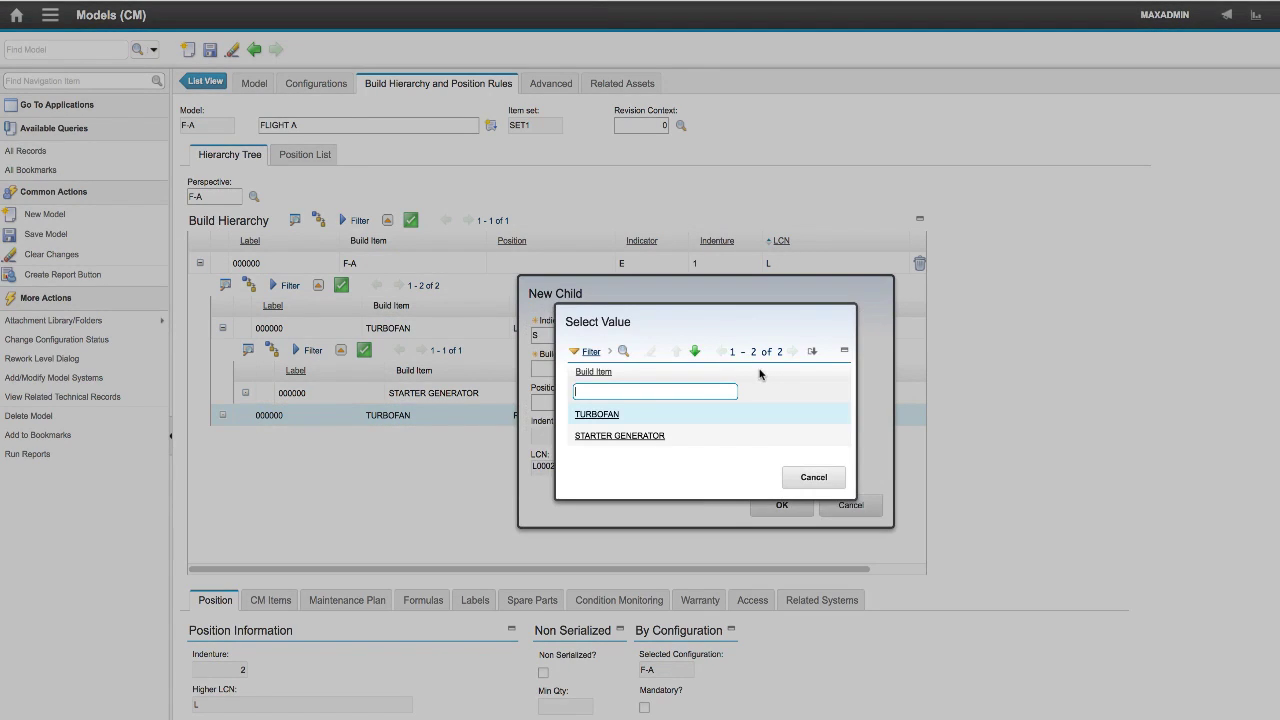
left_click(620, 436)
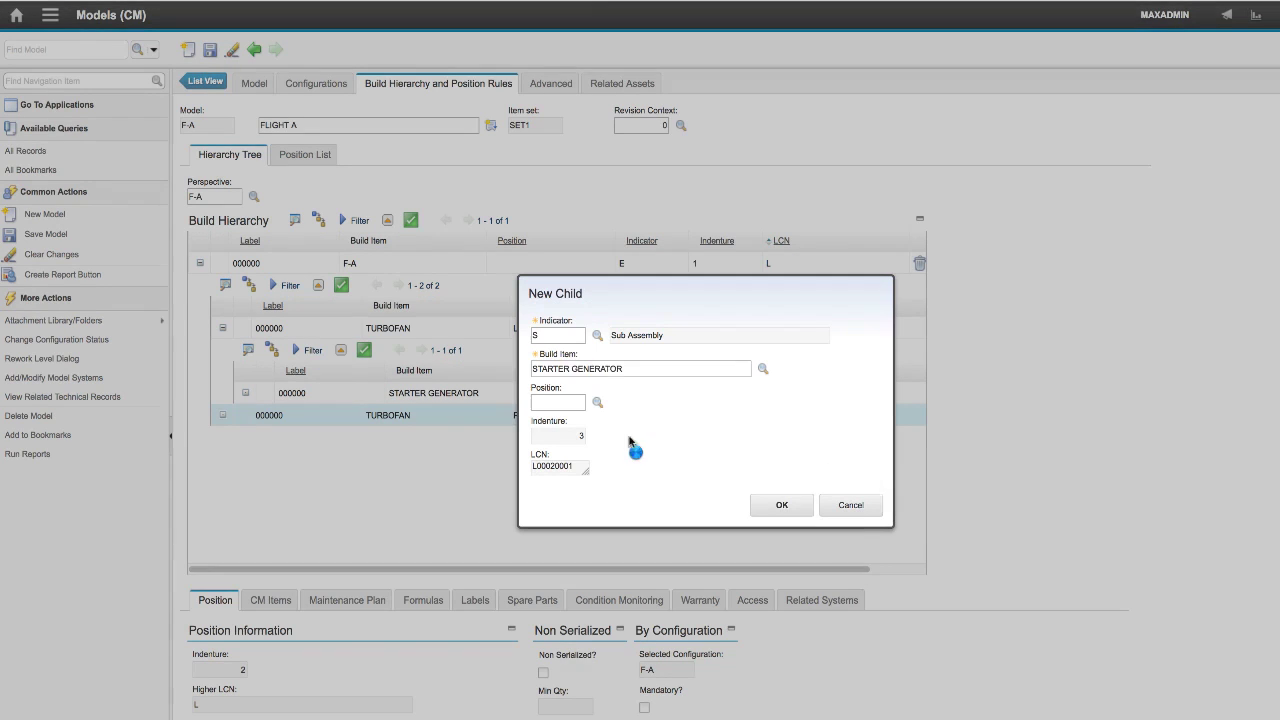
left_click(781, 511)
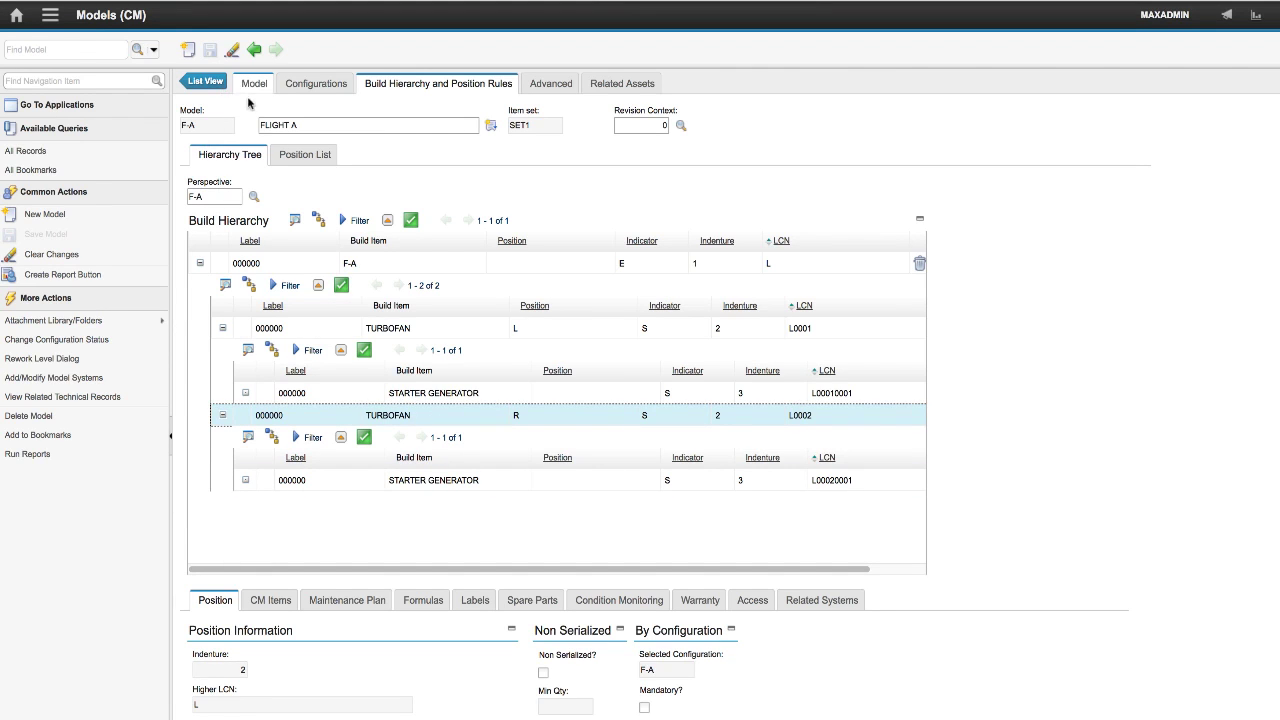
Make the F-A Base Variation configuration non-abstract and change its status to Active
left_click(295, 92)
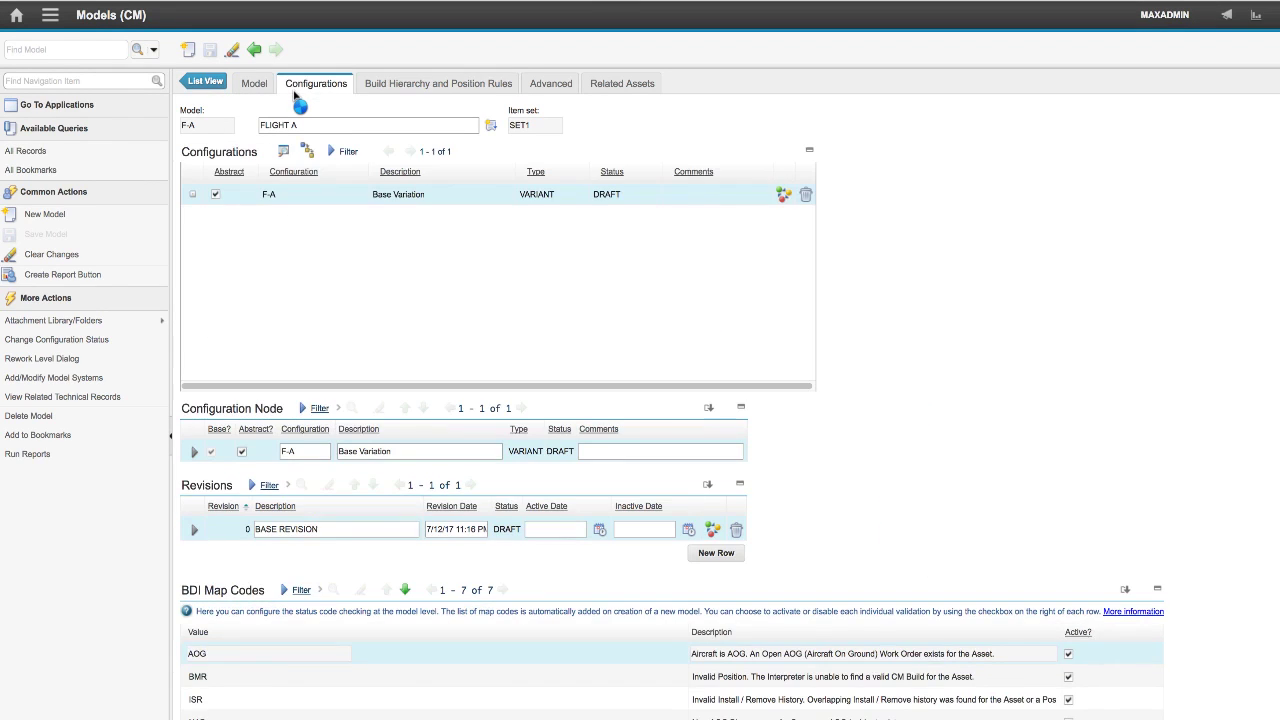
left_click(214, 197)
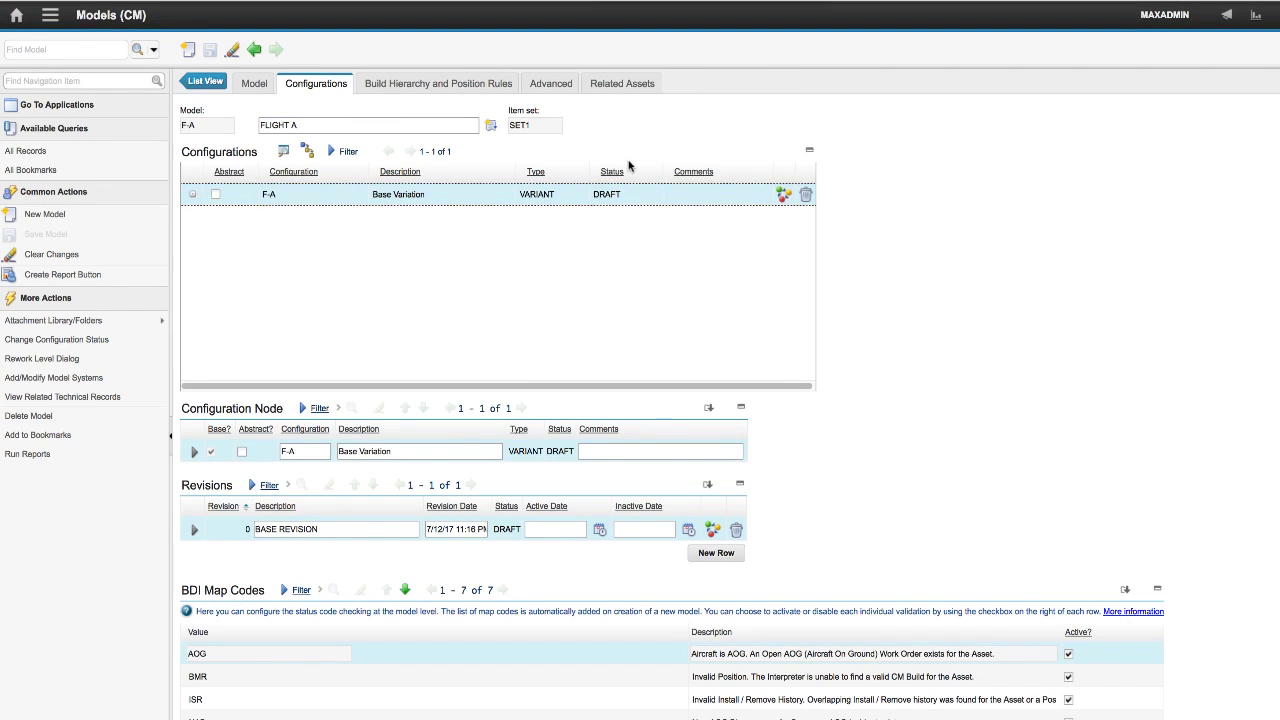
left_click(783, 195)
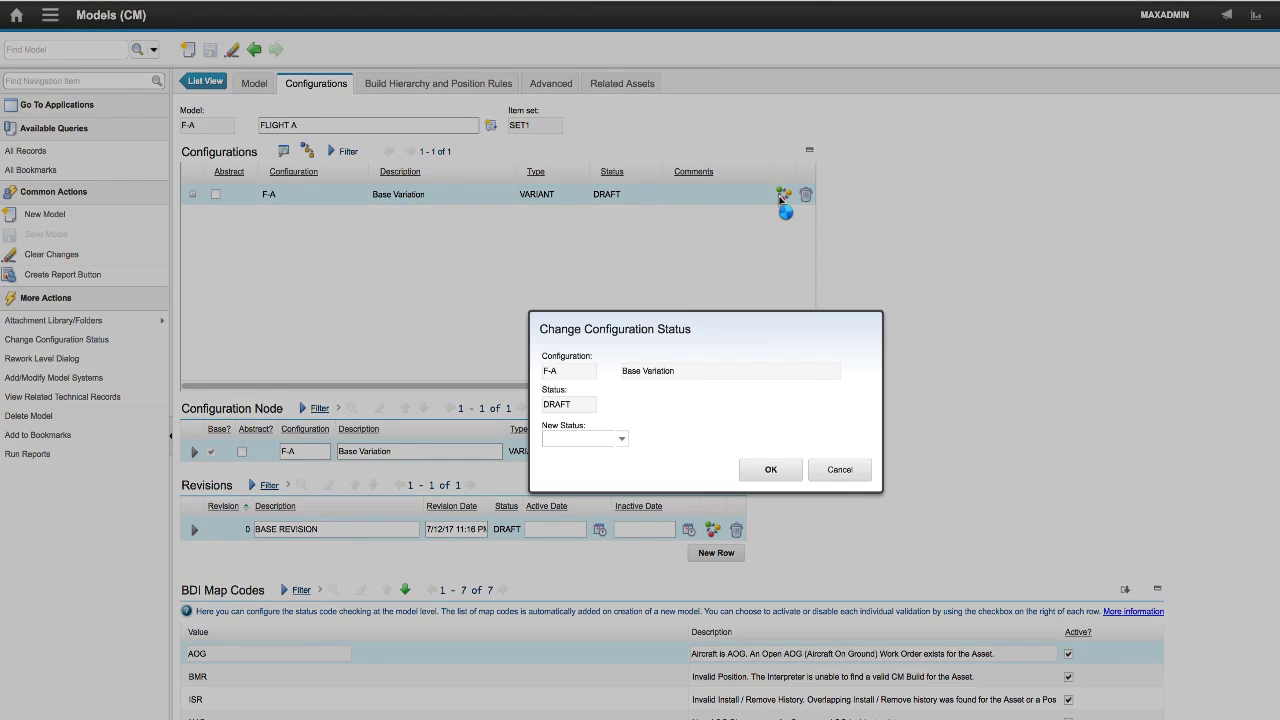
left_click(619, 441)
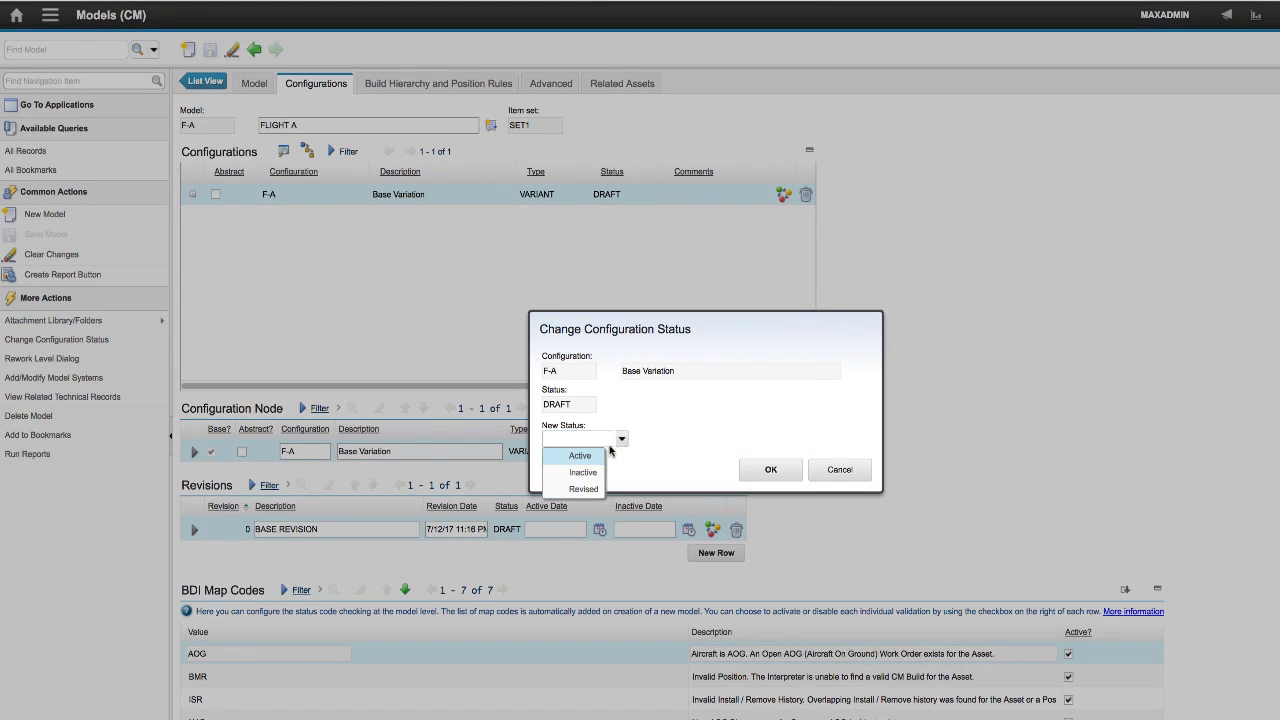
left_click(580, 457)
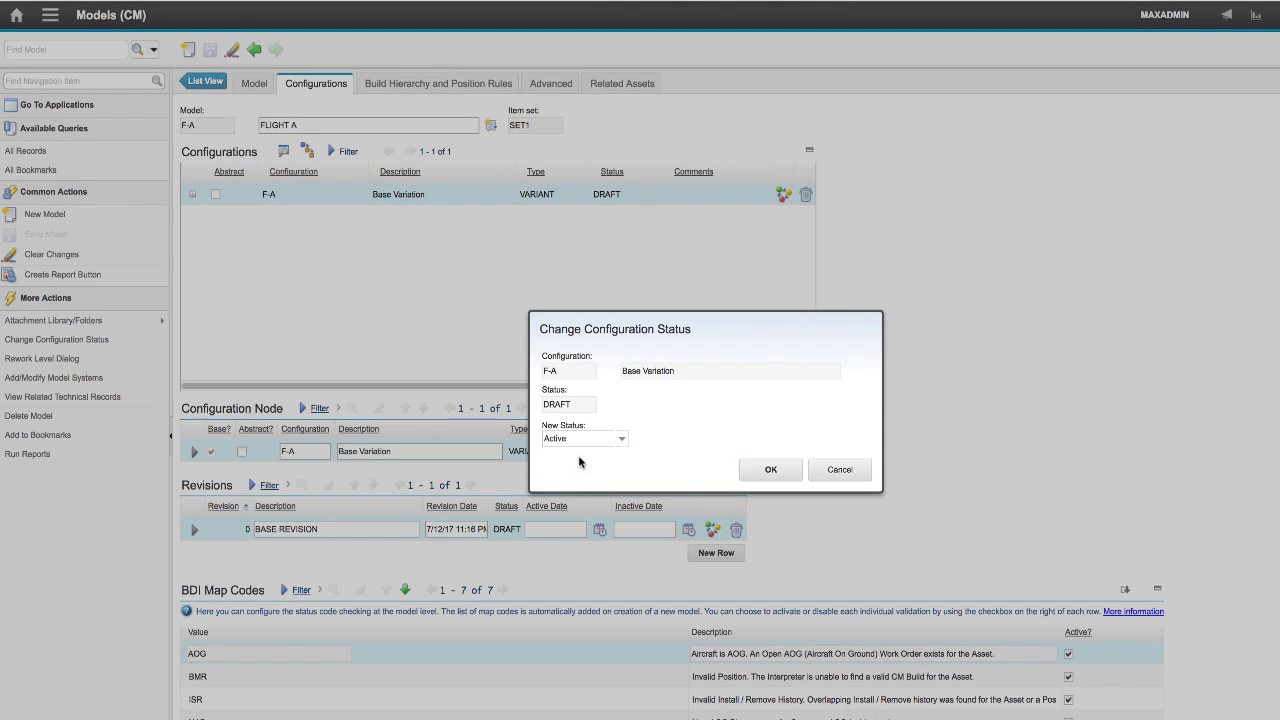
left_click(772, 471)
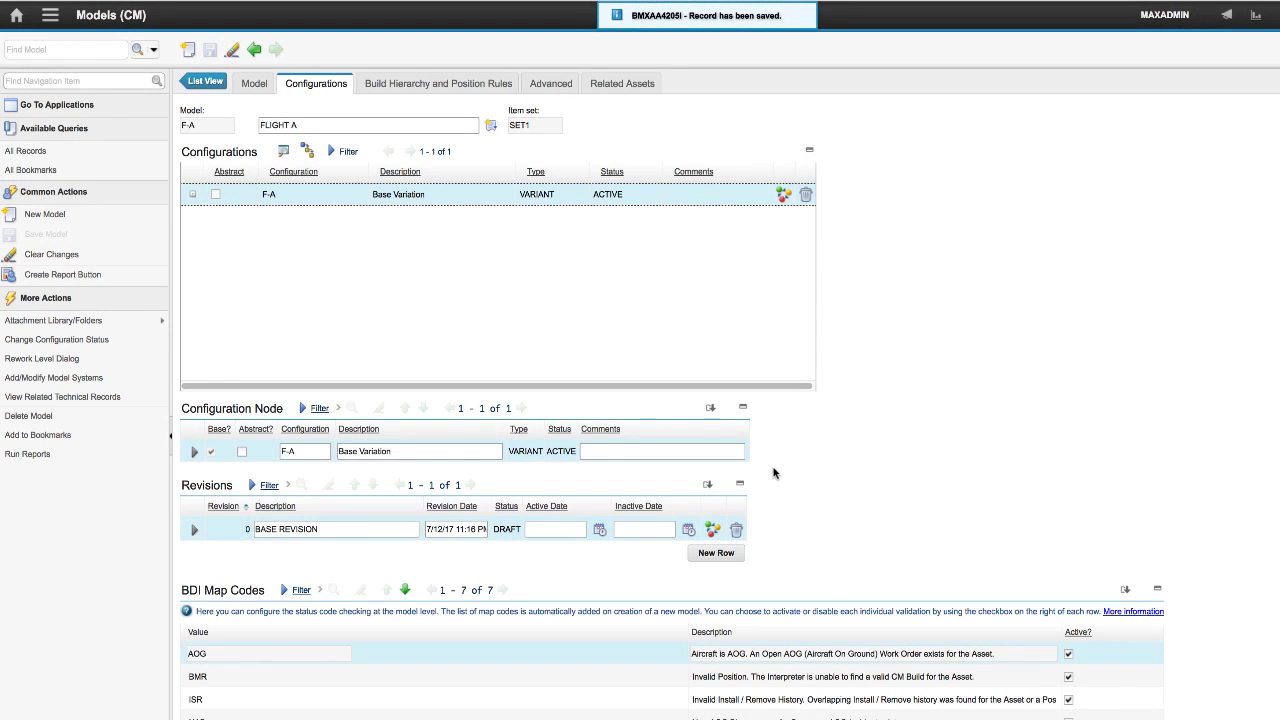
Switch to Master PM (CM) and create a new Master PM with the description "90-day airframe inspection"
left_click(50, 14)
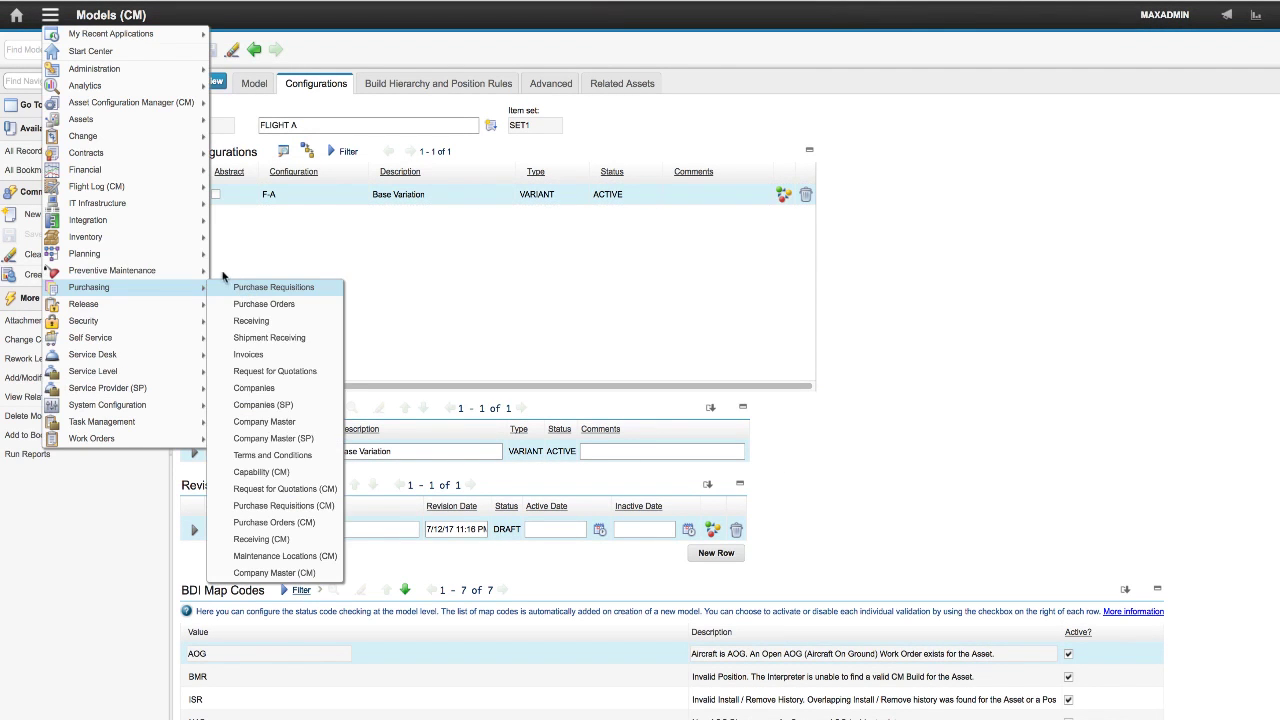
mouse_move(200, 276)
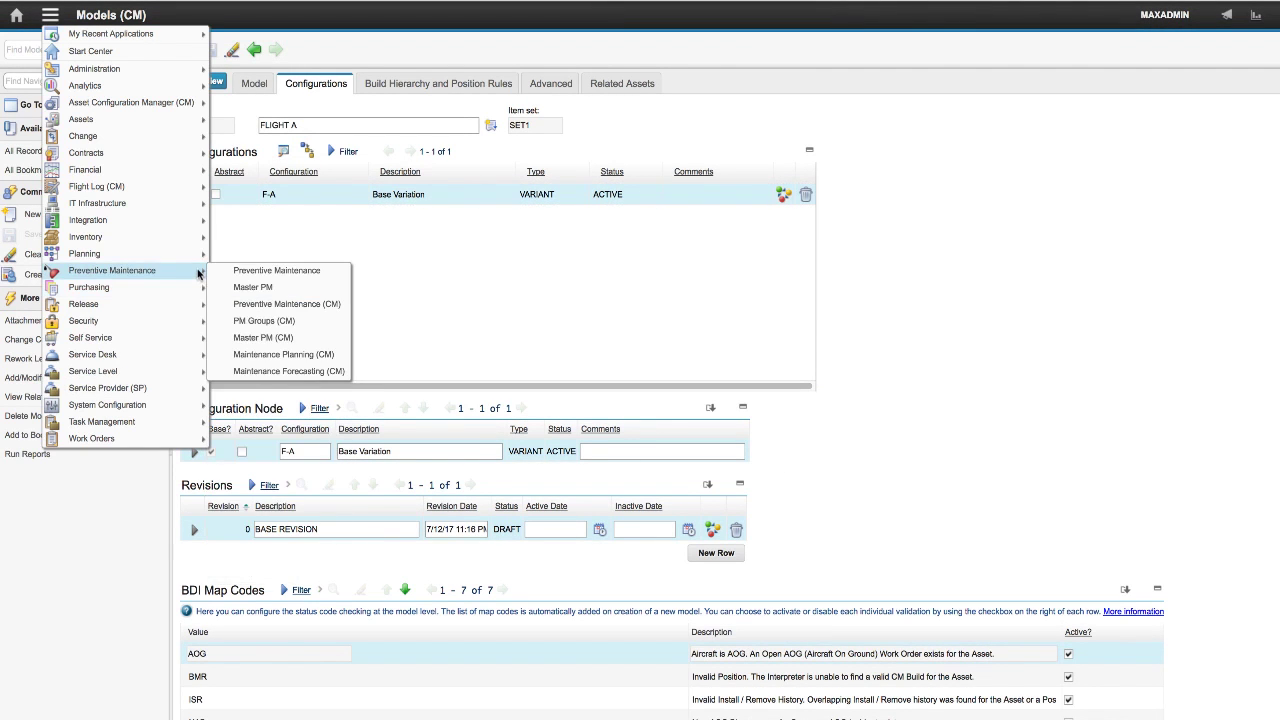
left_click(250, 338)
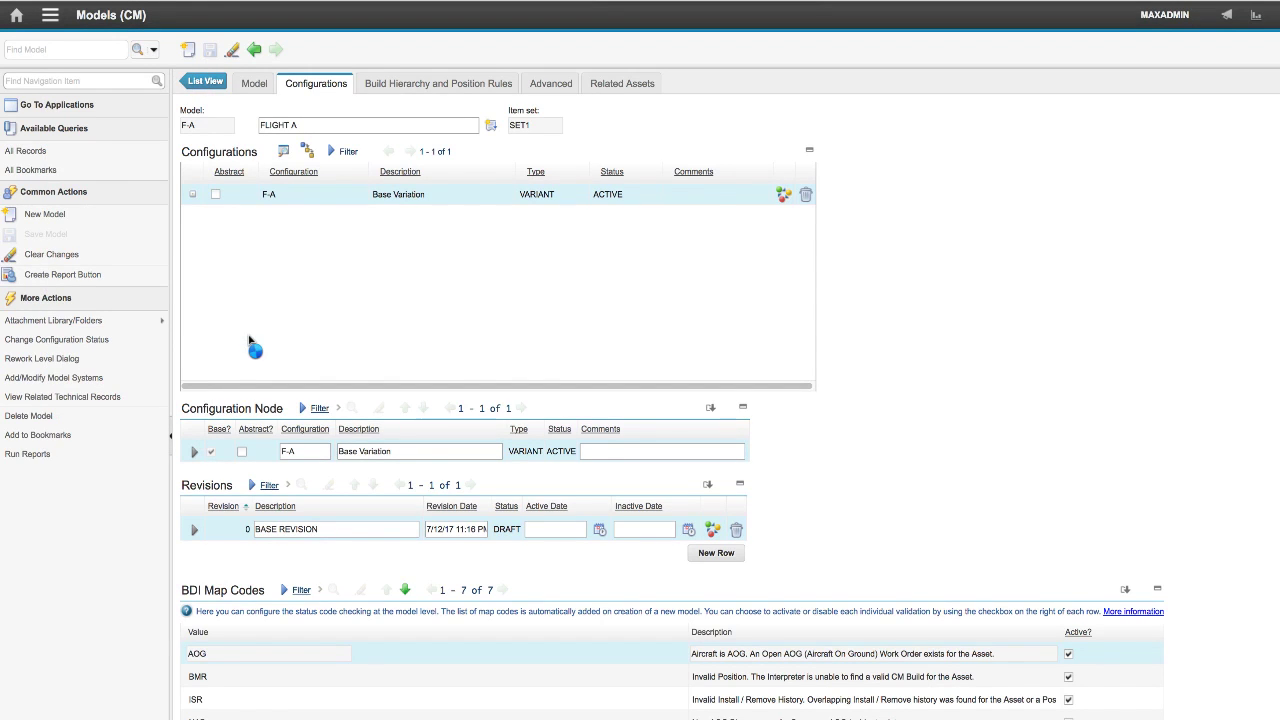
left_click(187, 50)
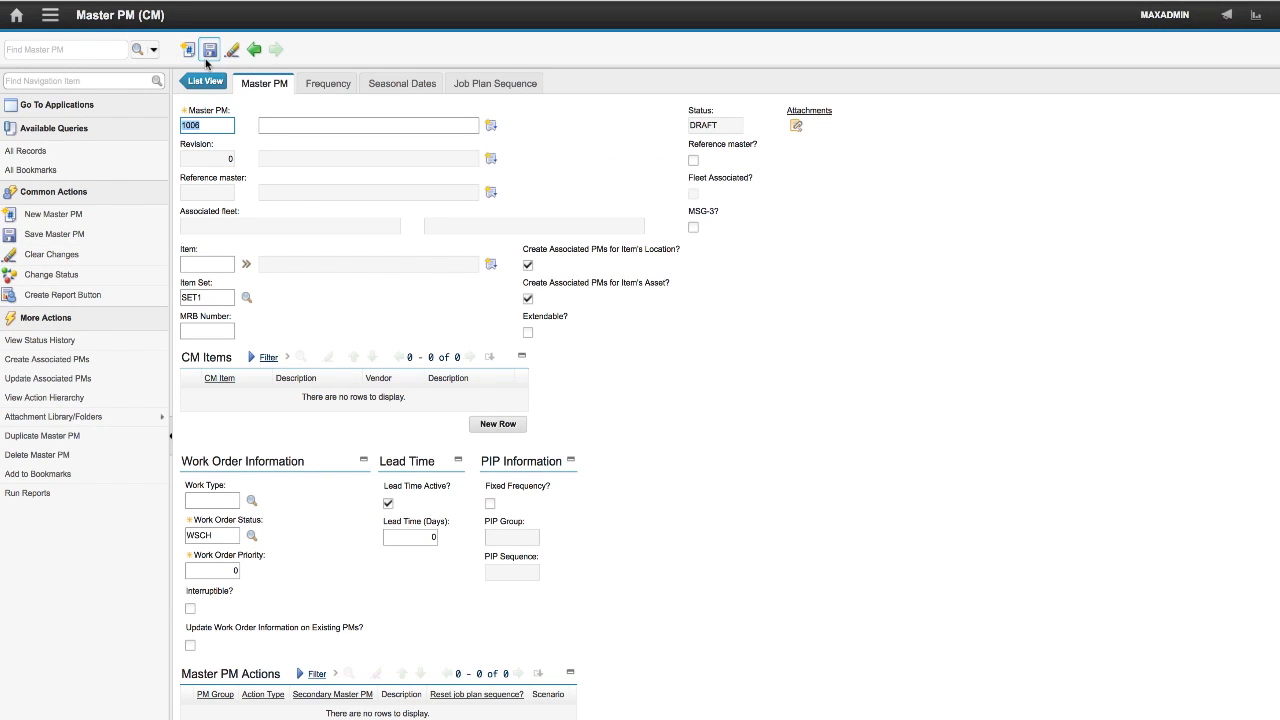
left_click(267, 126)
type("90-day airframe inspection")
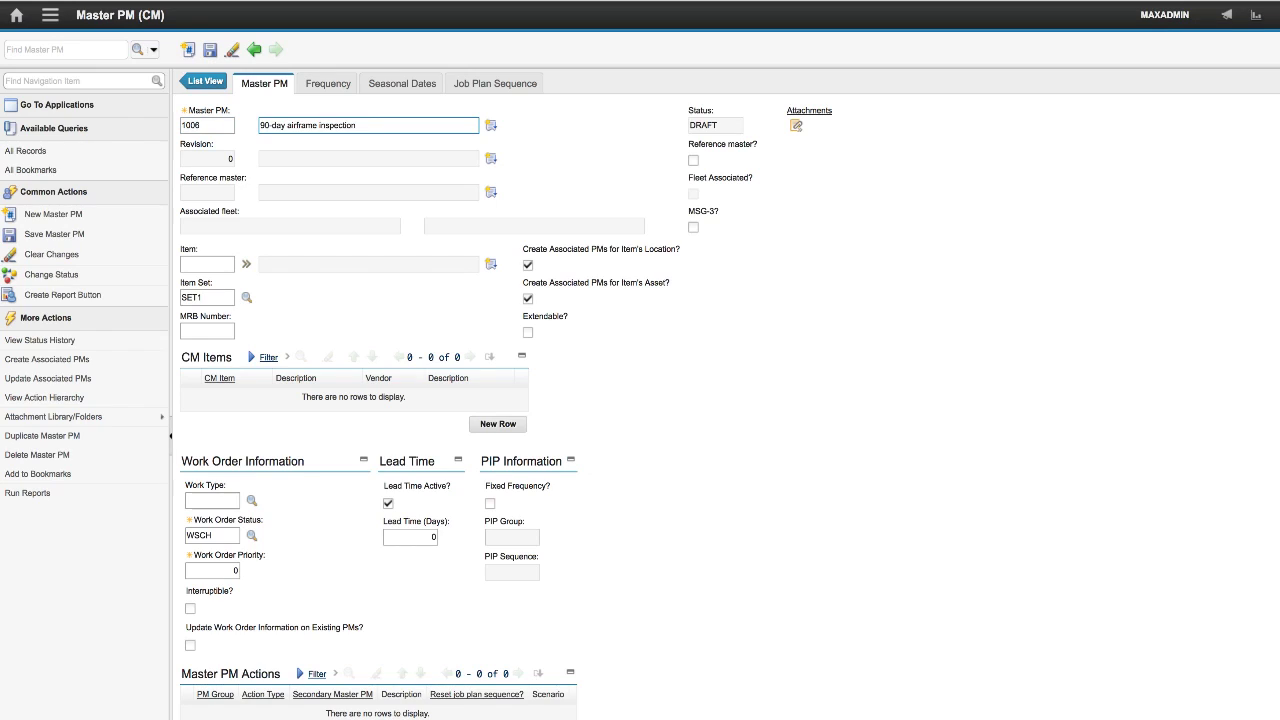
Add the F-A (FLIGHT A) CM item to the 90-day airframe inspection Master PM
left_click(482, 425)
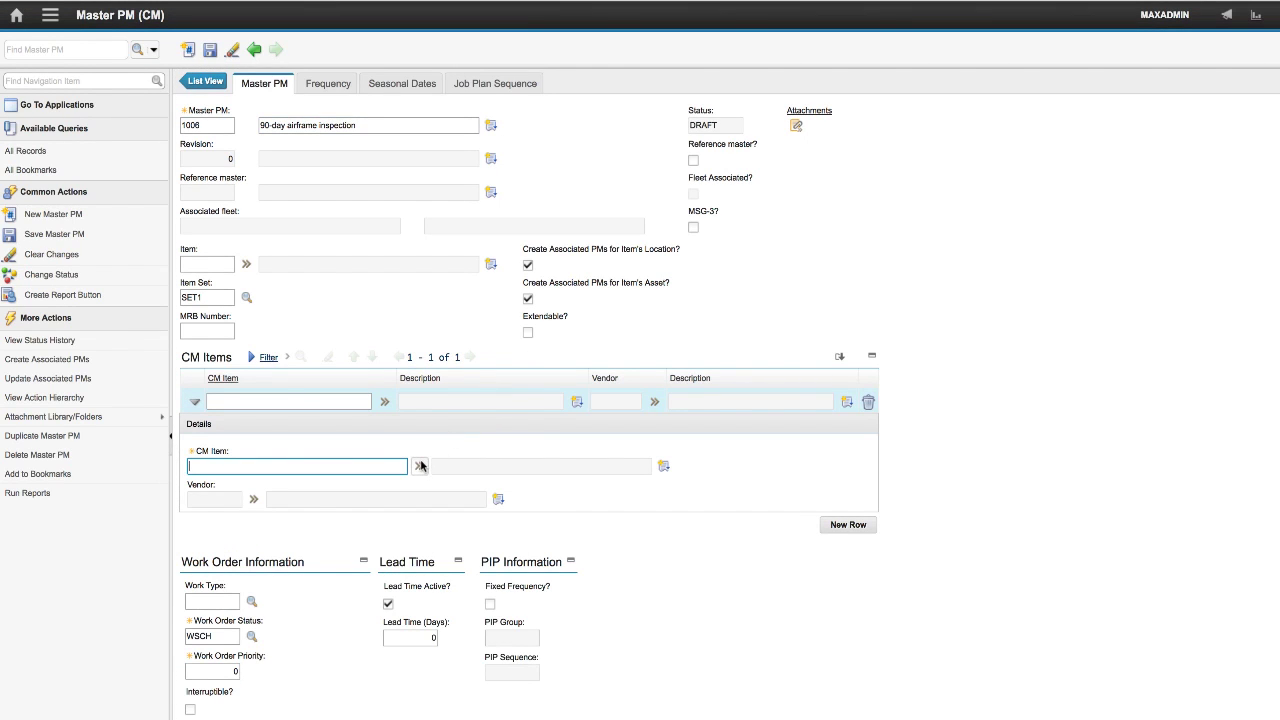
left_click(420, 466)
left_click(530, 483)
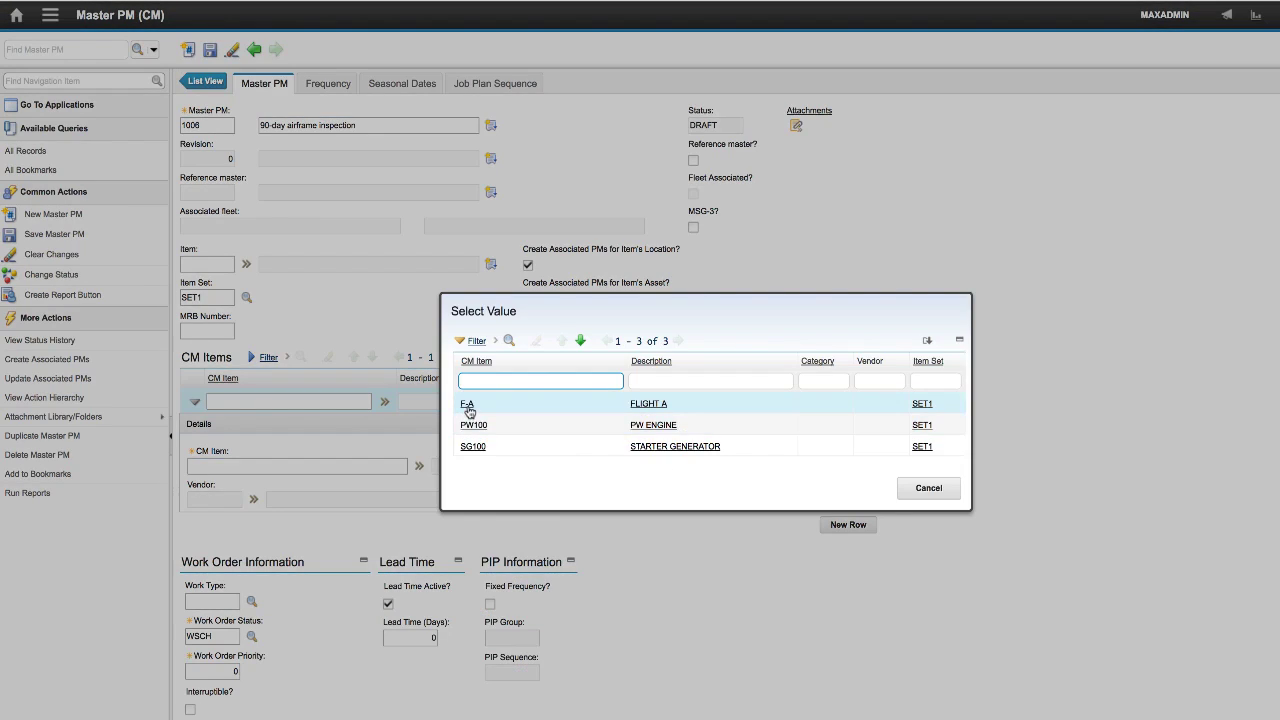
left_click(467, 404)
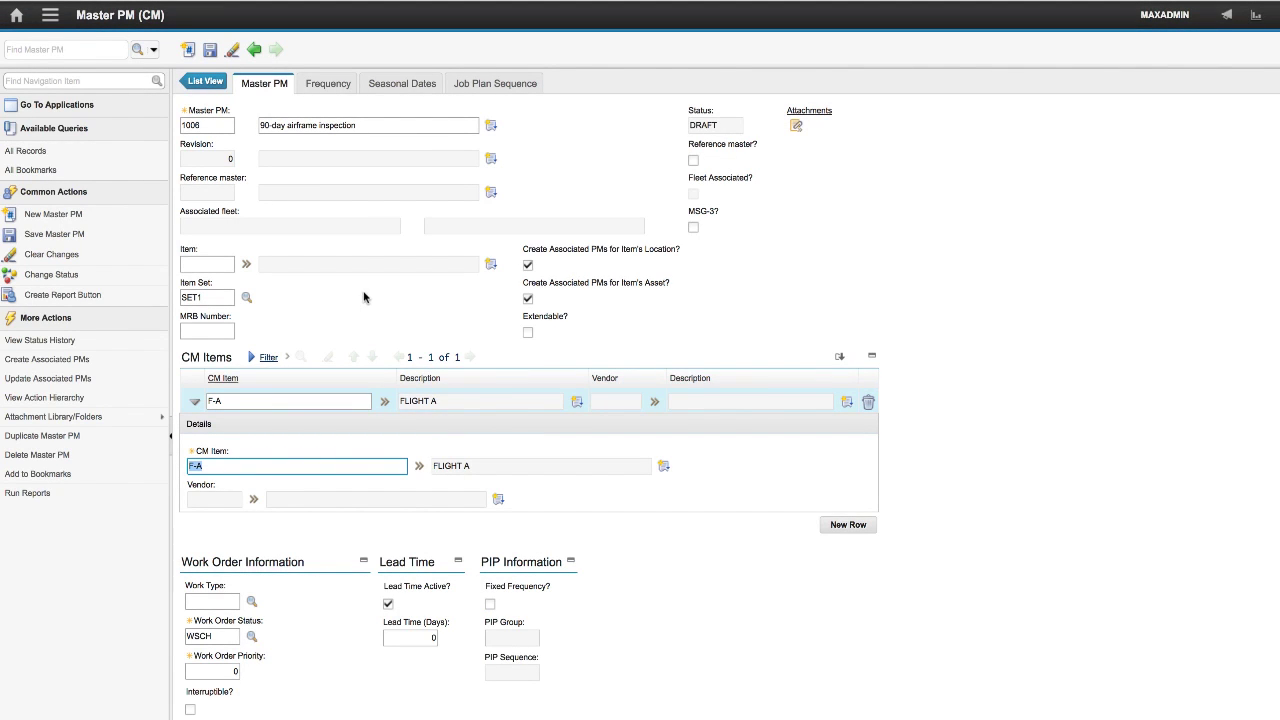
Set the Master PM's time-based frequency to 90 days with alert interval 80 and warning interval 85, and save it
left_click(331, 86)
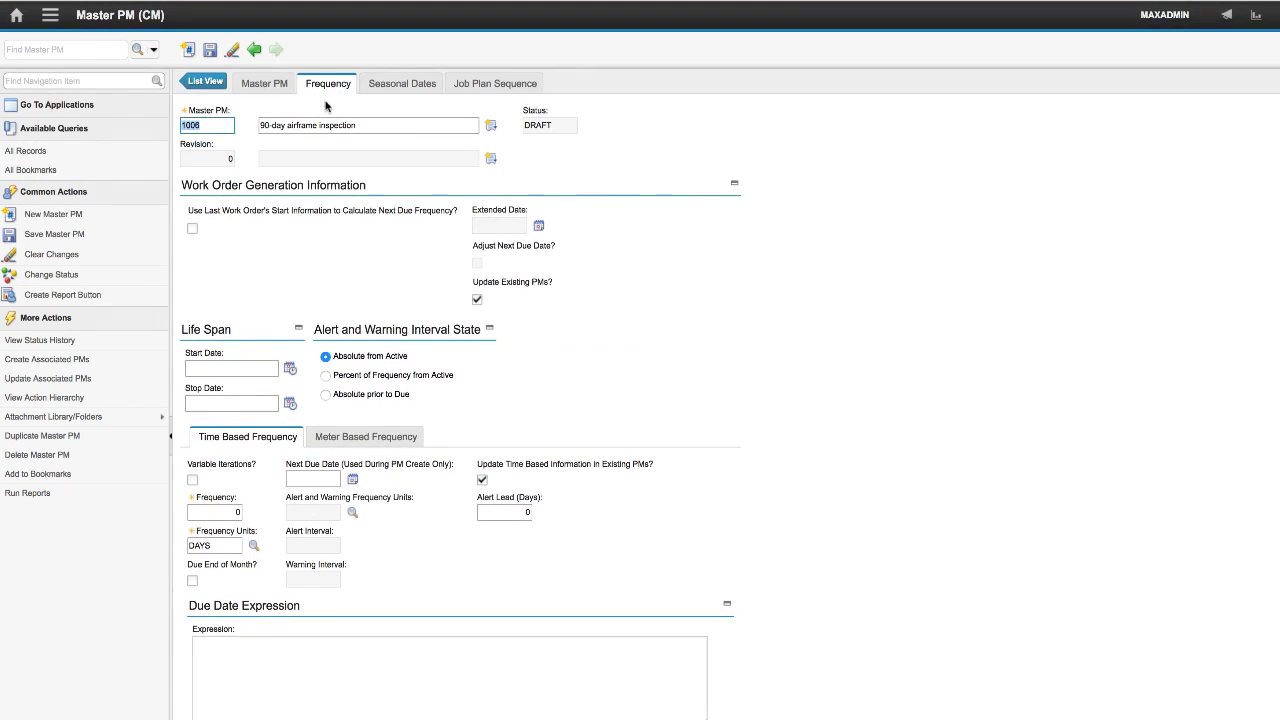
left_click(238, 512)
type("90")
key("Tab")
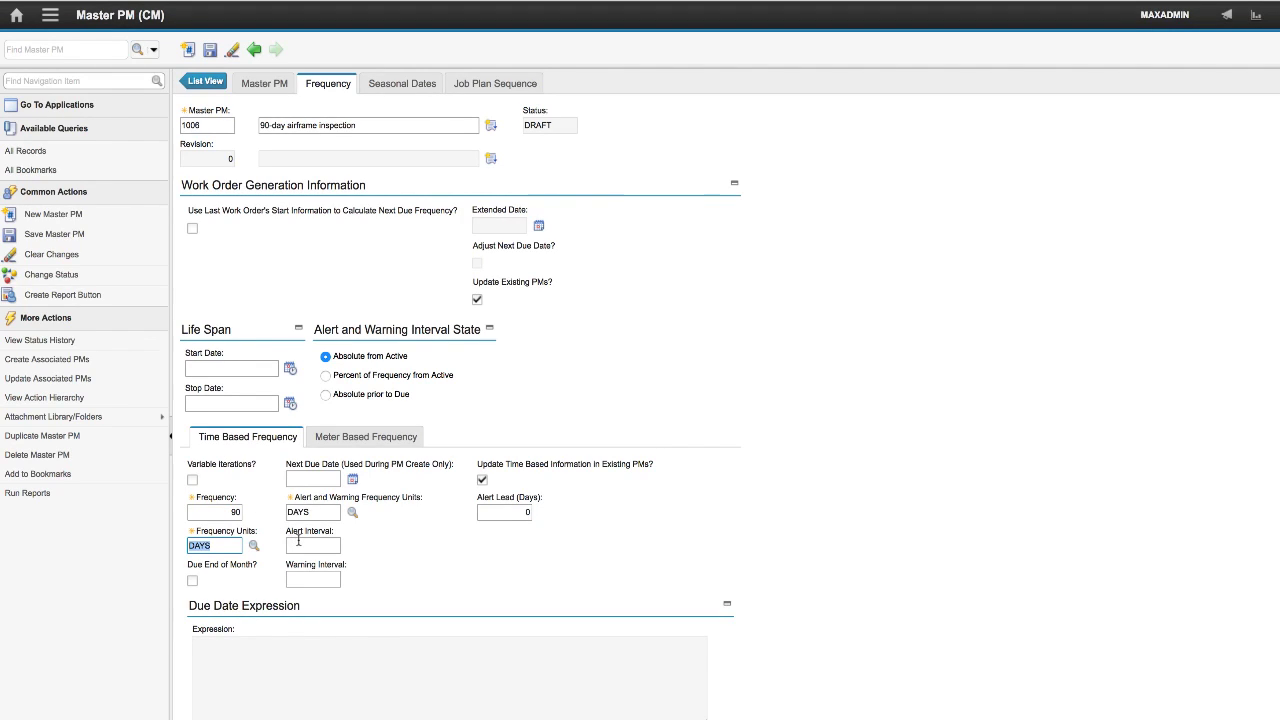
left_click(298, 543)
type("80")
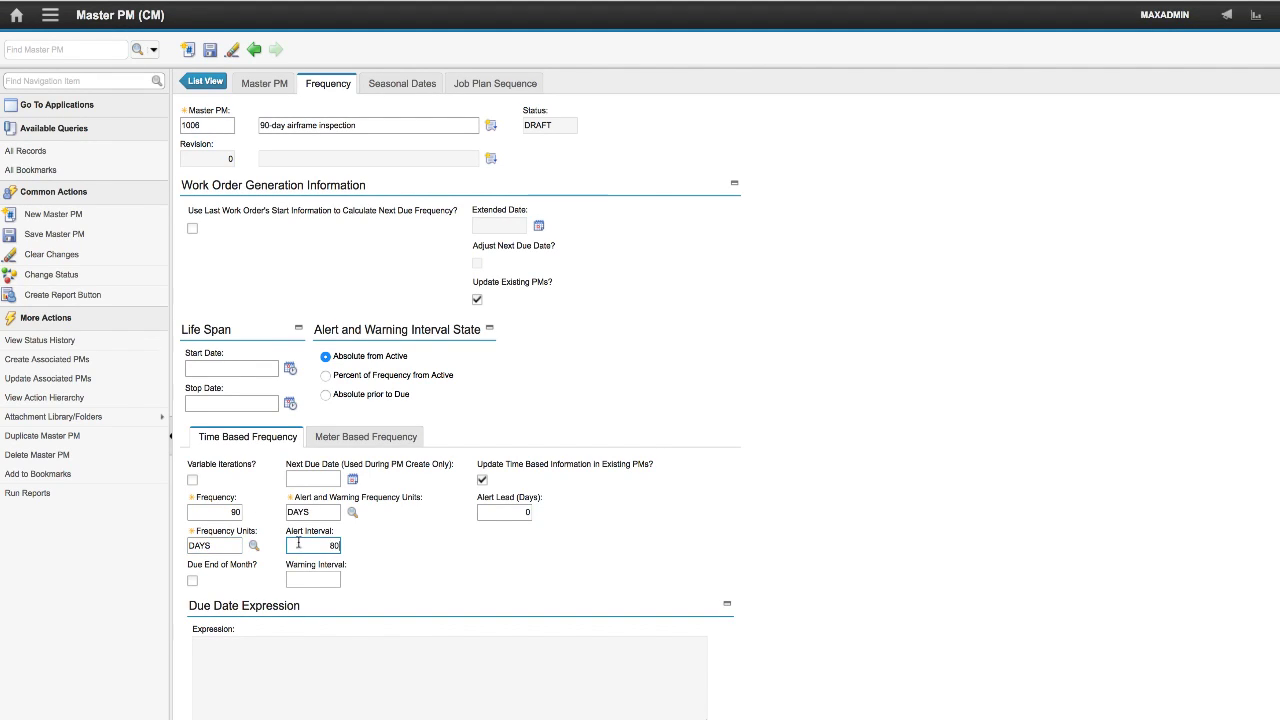
left_click(310, 580)
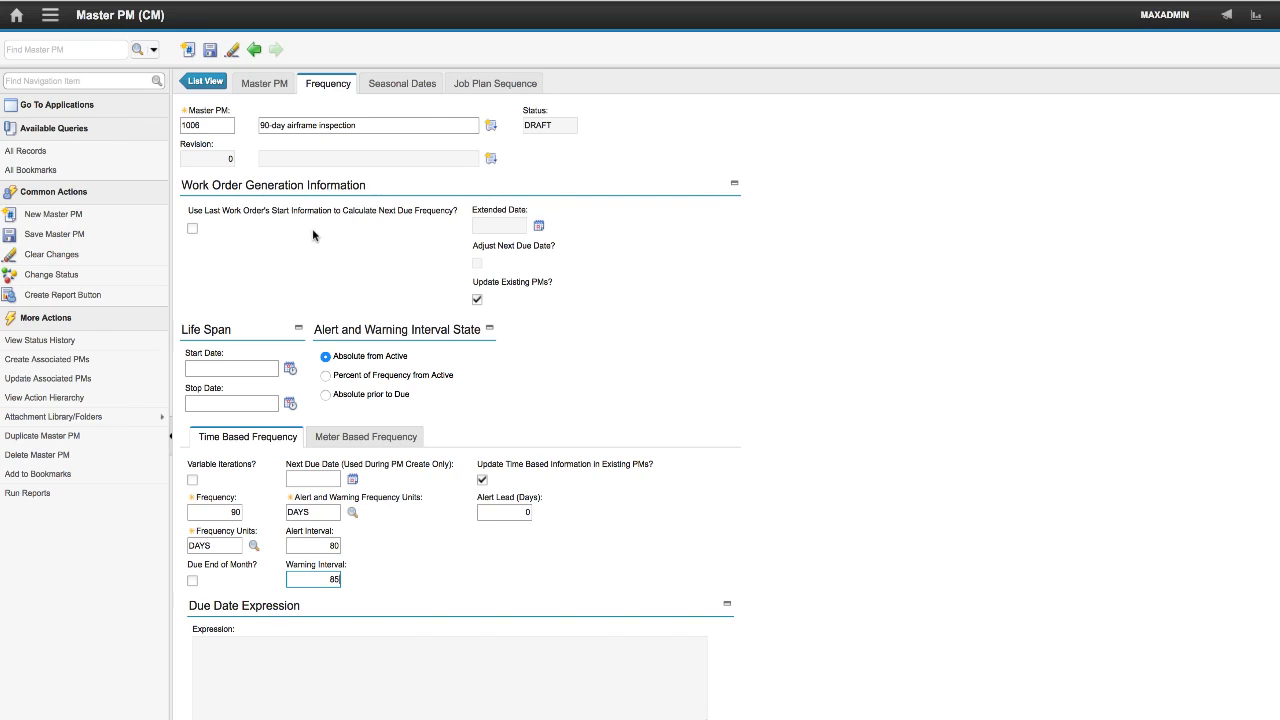
left_click(210, 51)
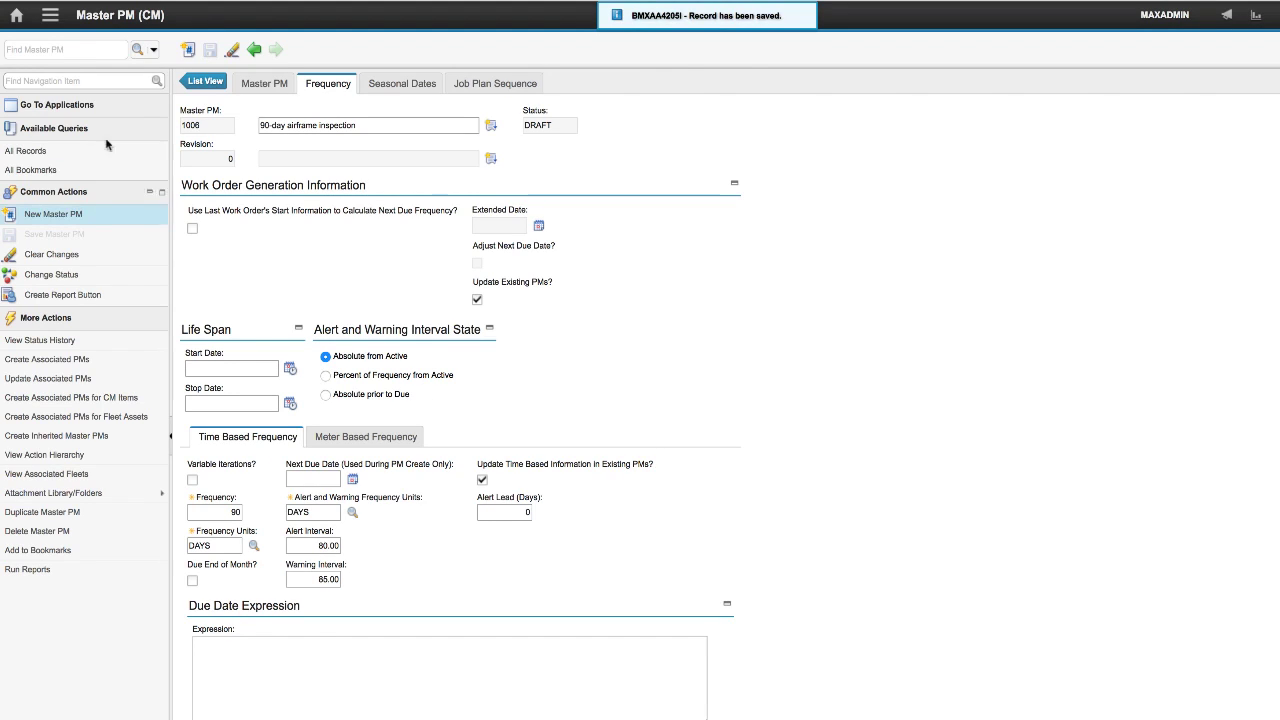
Switch back to Models (CM) and display the maintenance plan of the top-level F-A item in the F-A model's build hierarchy
left_click(50, 17)
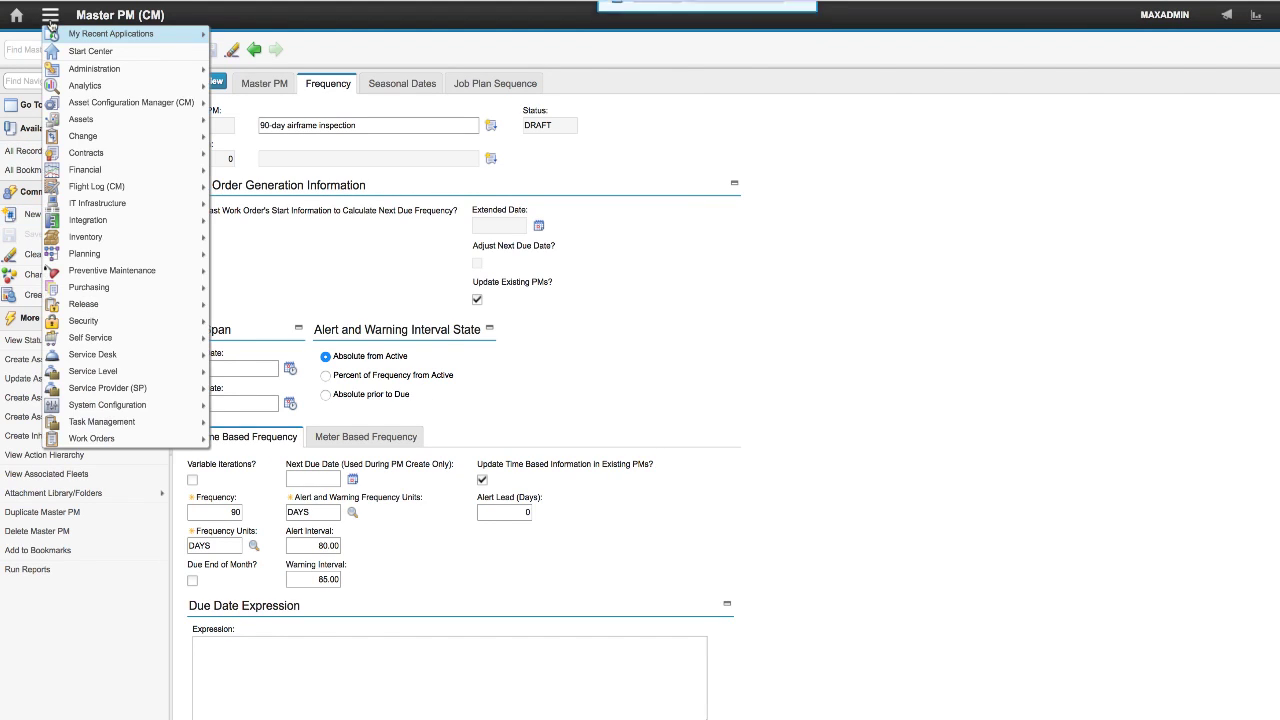
mouse_move(70, 38)
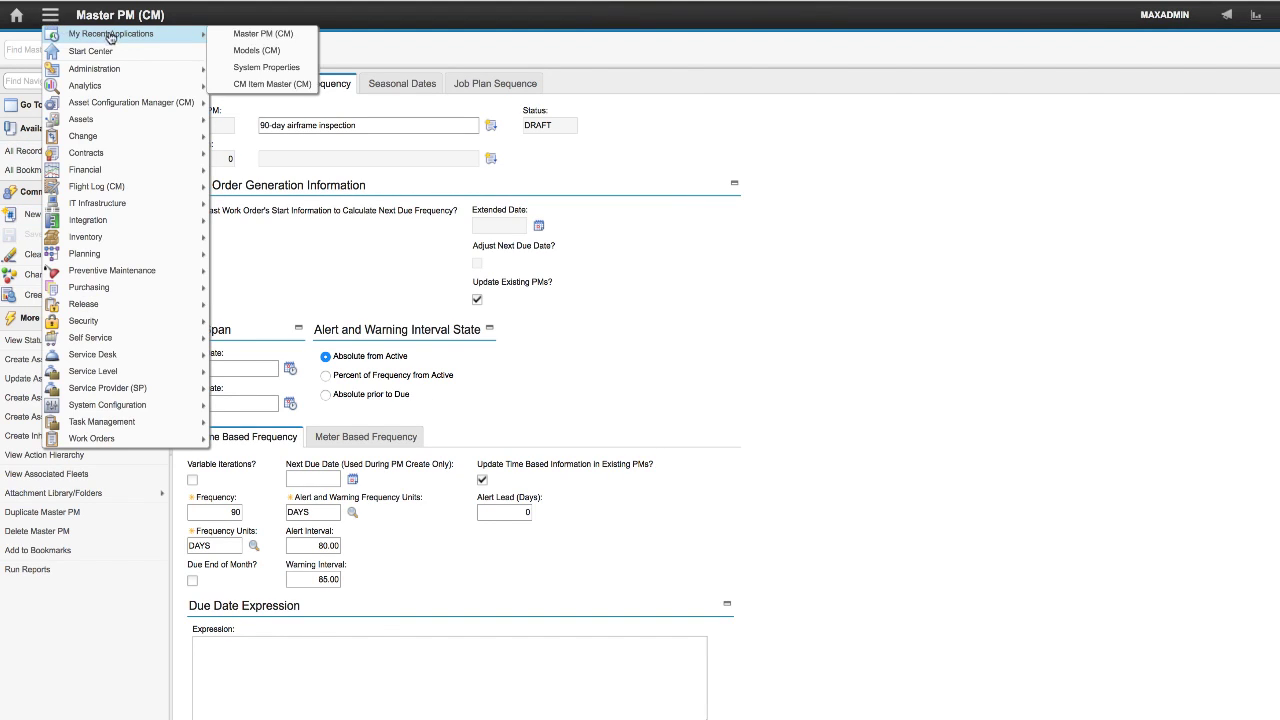
left_click(257, 50)
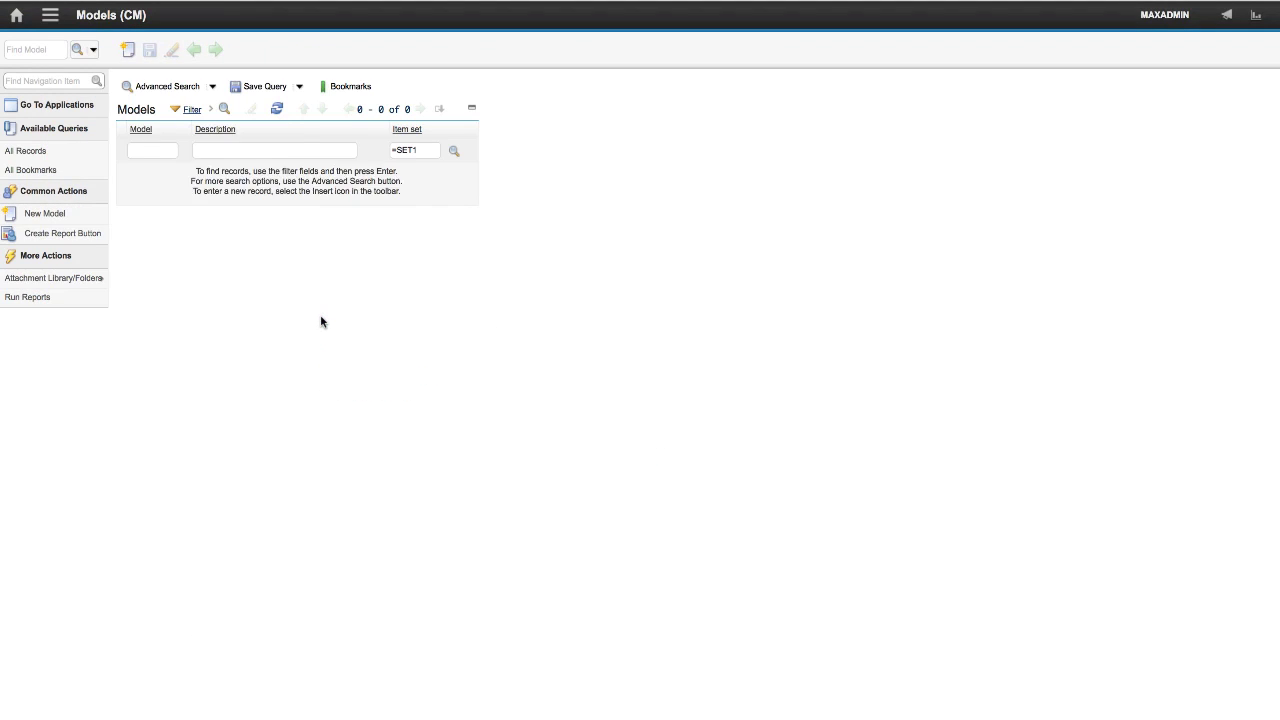
left_click(340, 110)
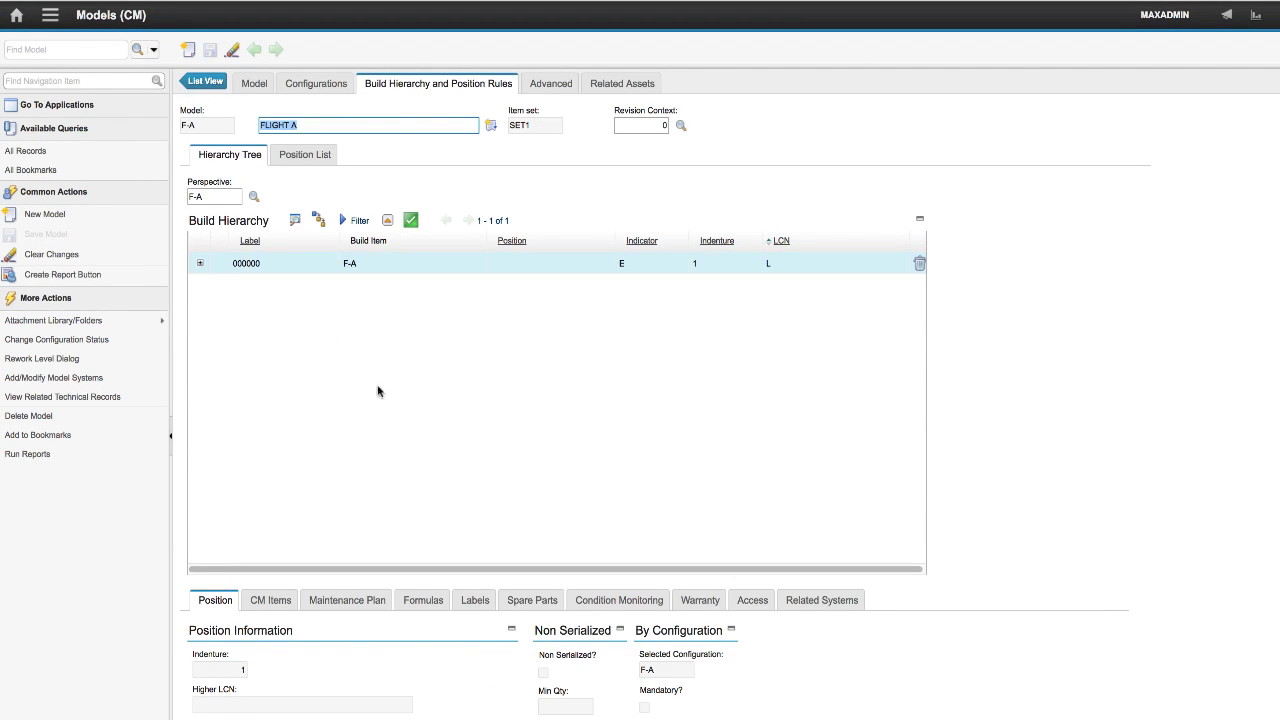
left_click(348, 600)
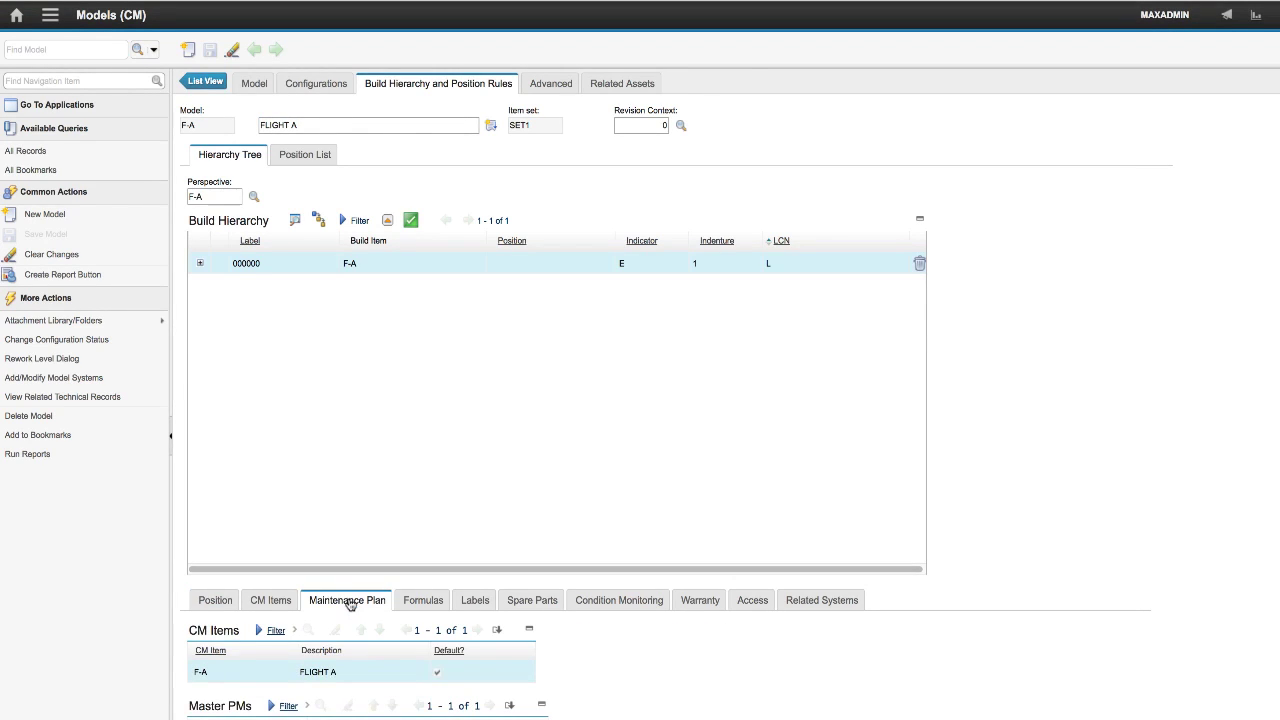
Switch to New Asset Assemblies (CM) and start a new asset assembly named A22
scroll(350, 605, "down", 3)
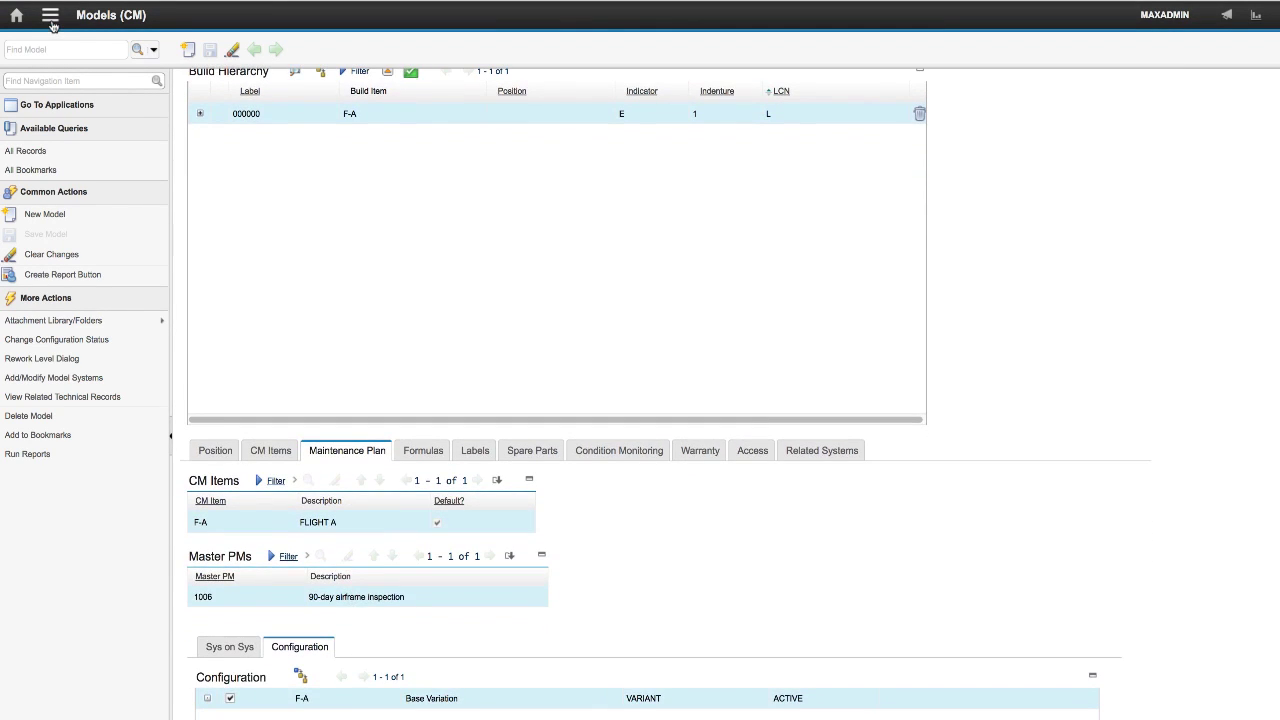
left_click(50, 17)
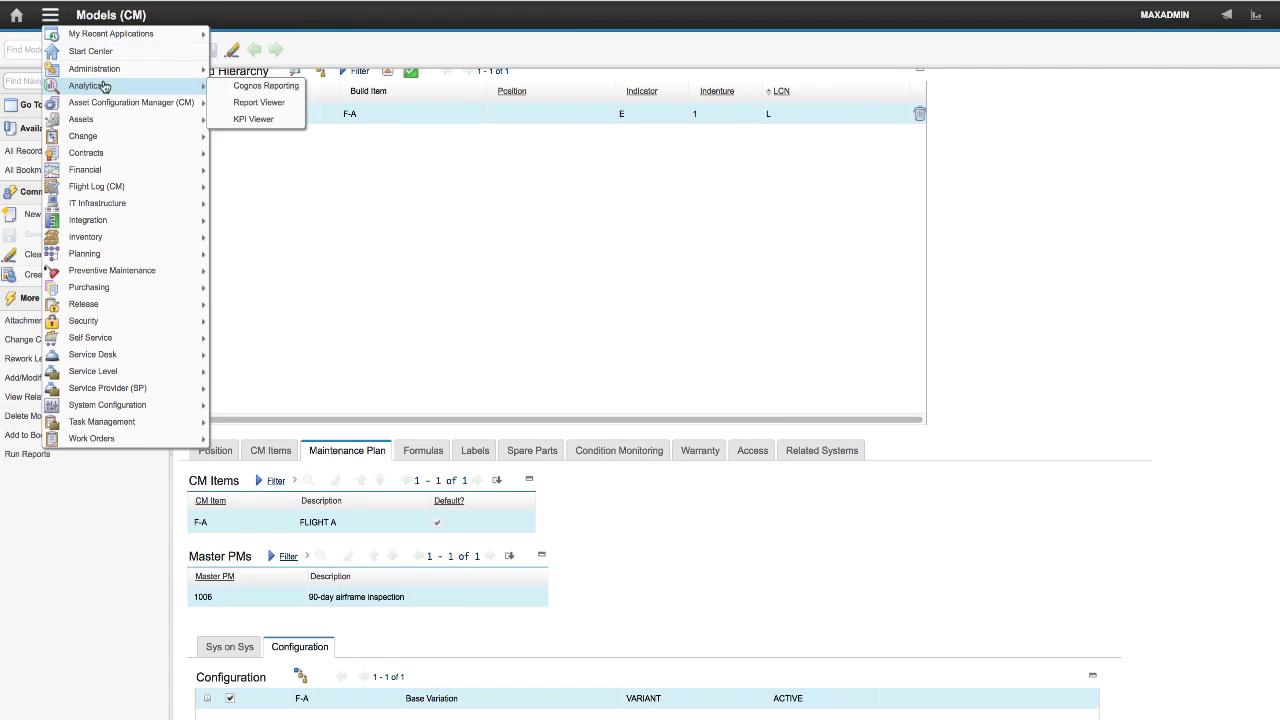
mouse_move(105, 122)
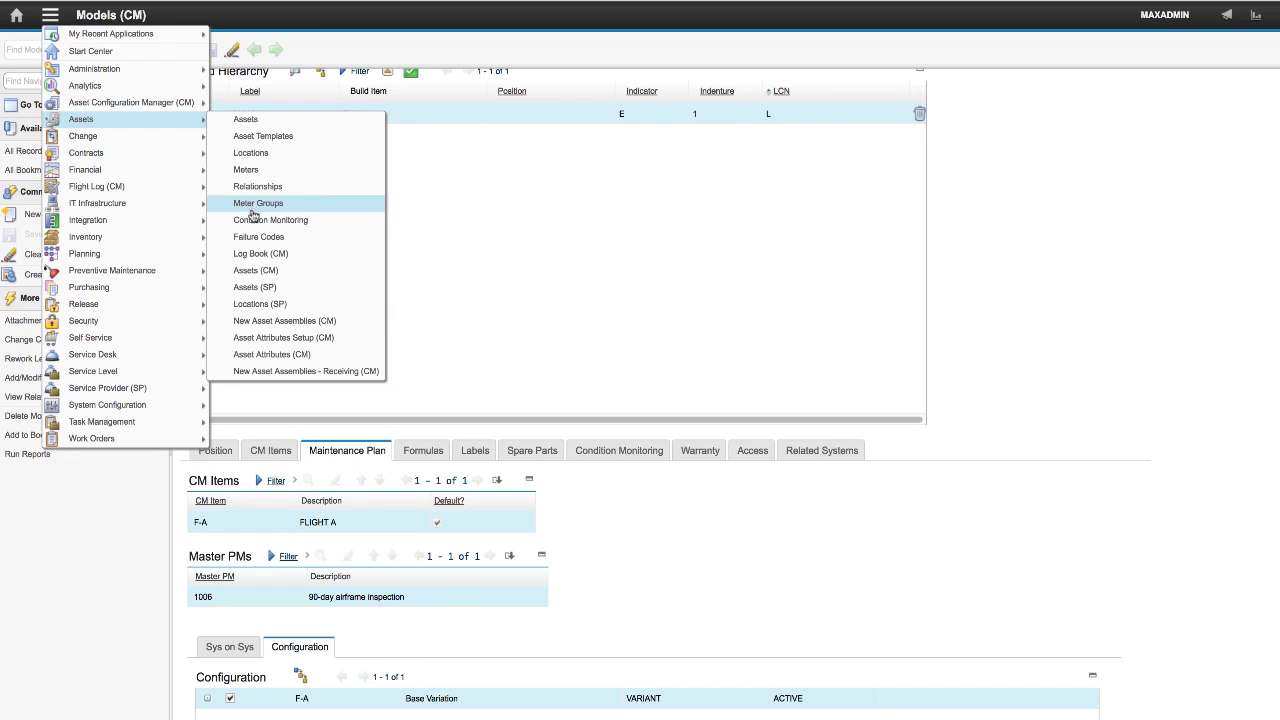
left_click(281, 322)
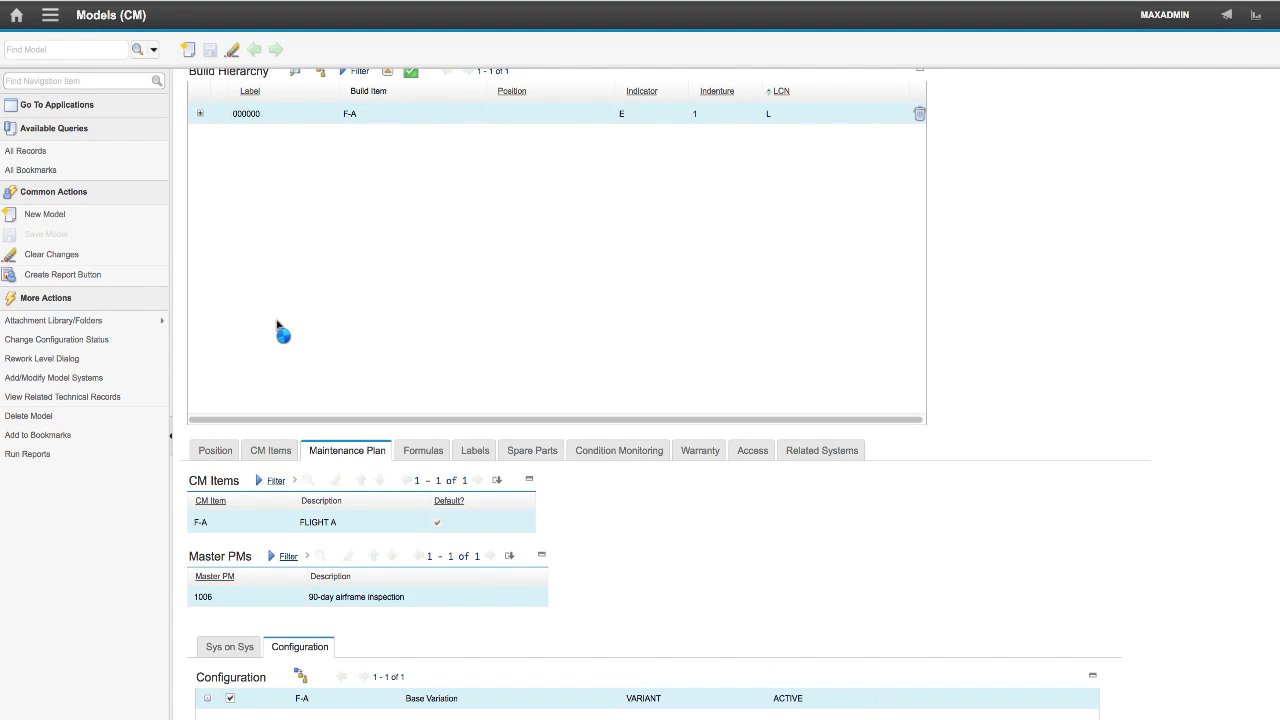
left_click(186, 52)
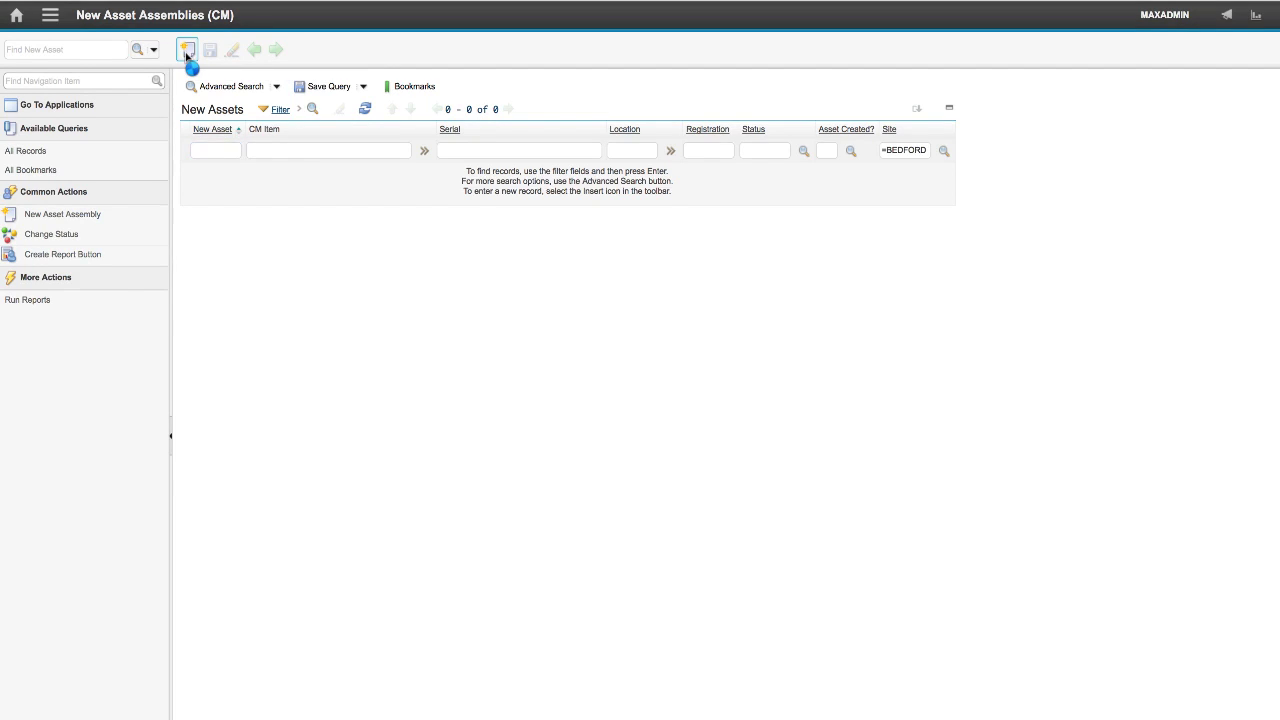
type("A22")
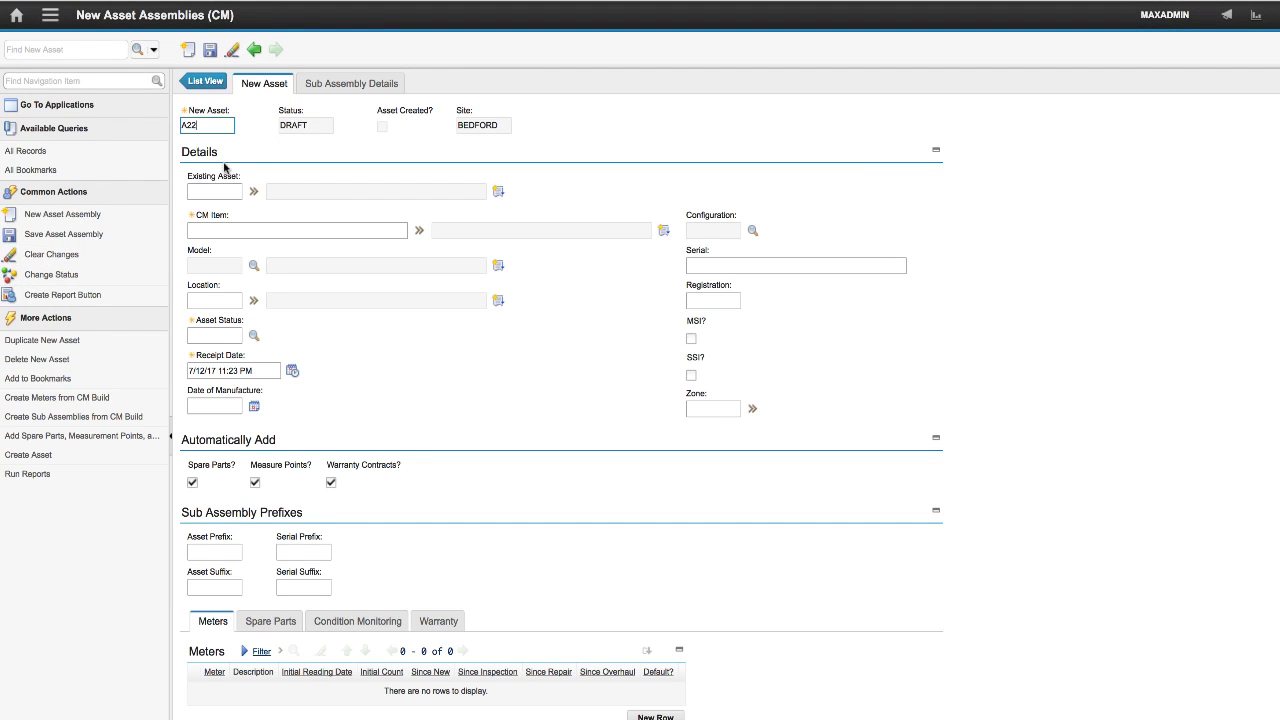
Assign CM item F-A and model F-A to new asset A22 and set its asset status to OPERATING
left_click(419, 230)
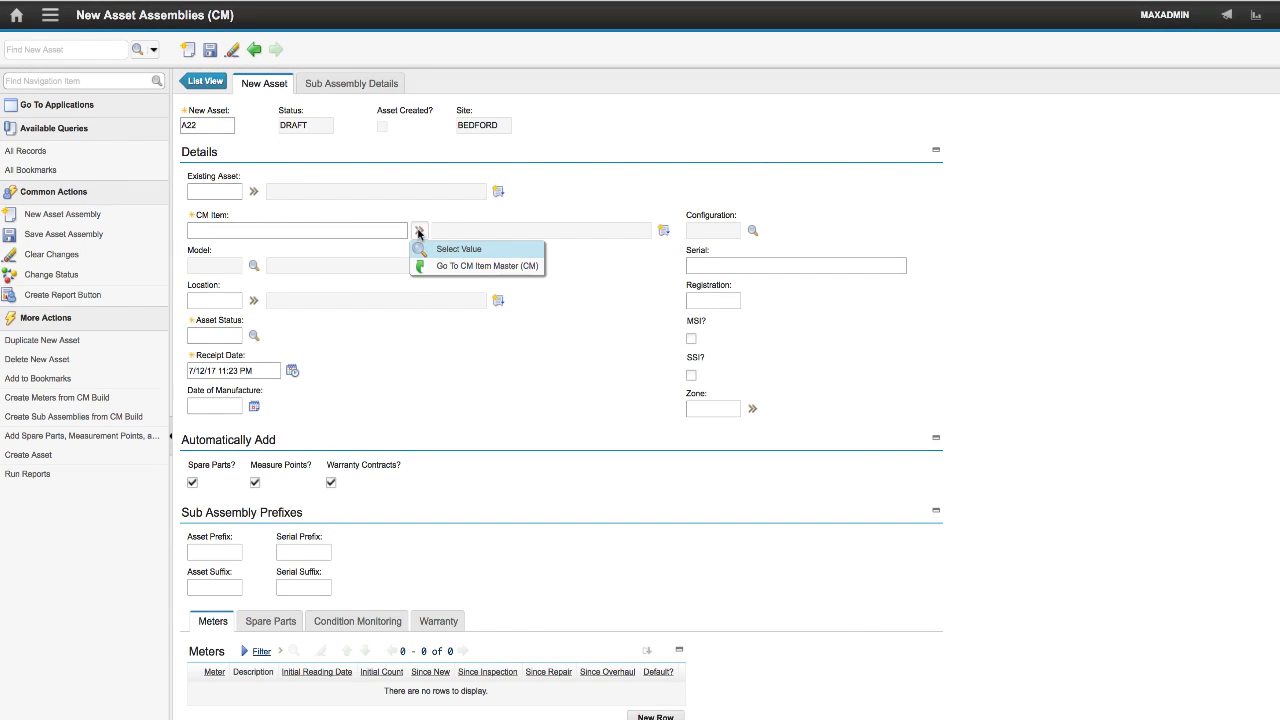
left_click(458, 249)
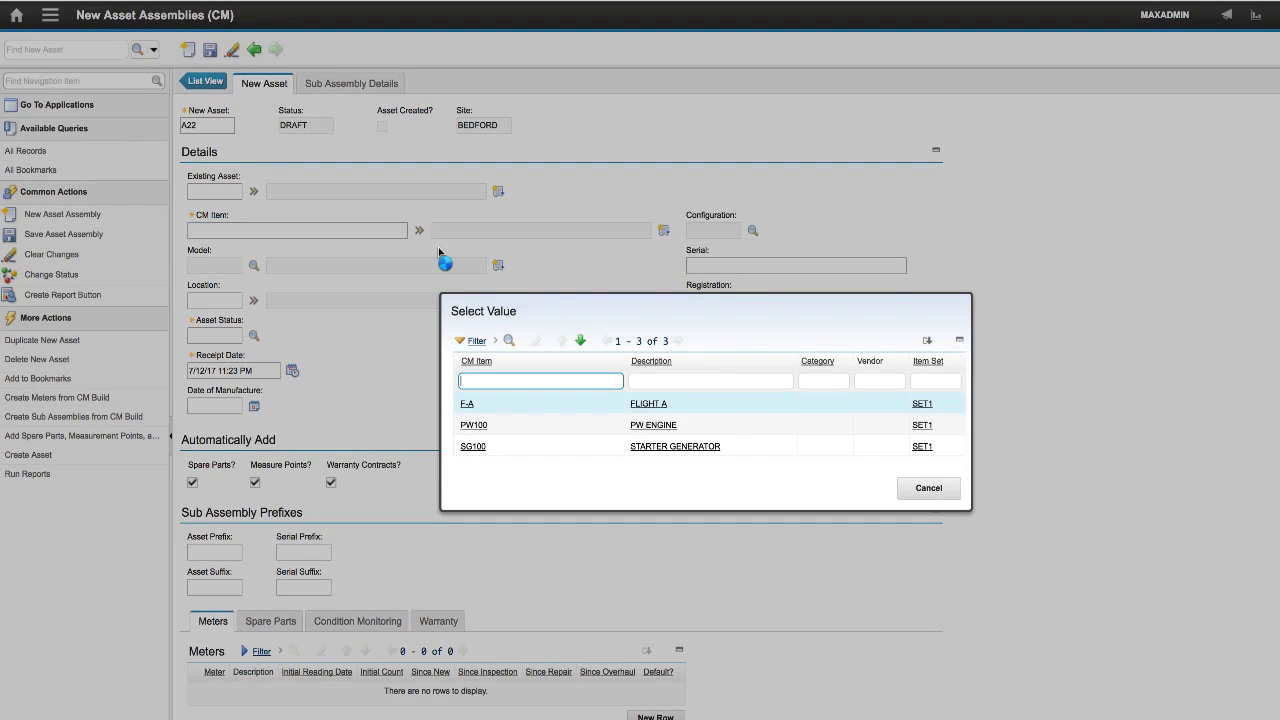
left_click(467, 405)
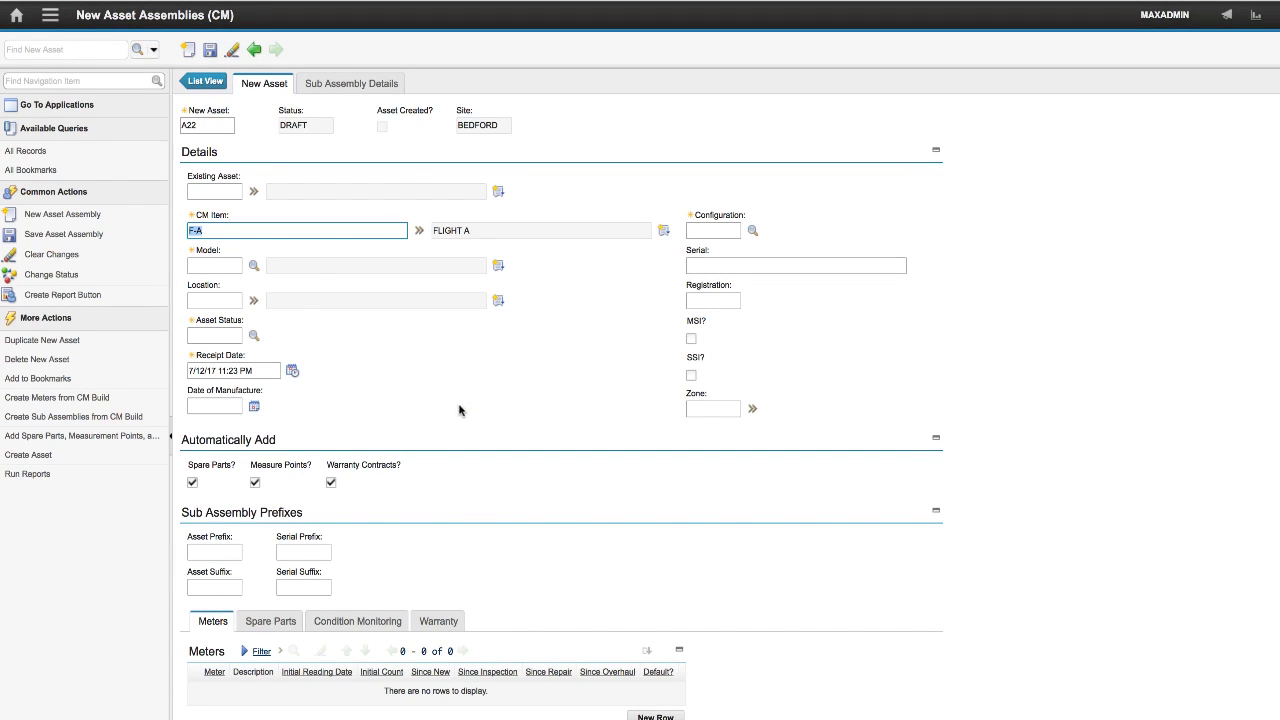
left_click(254, 265)
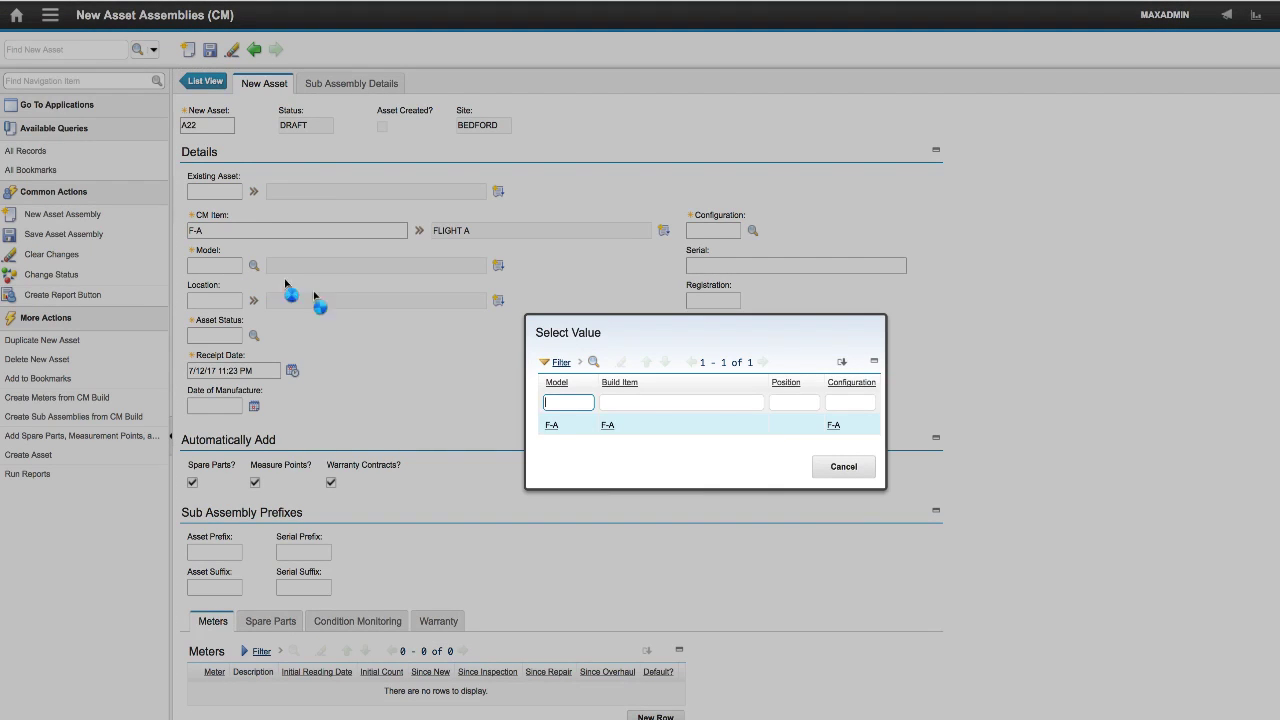
left_click(553, 427)
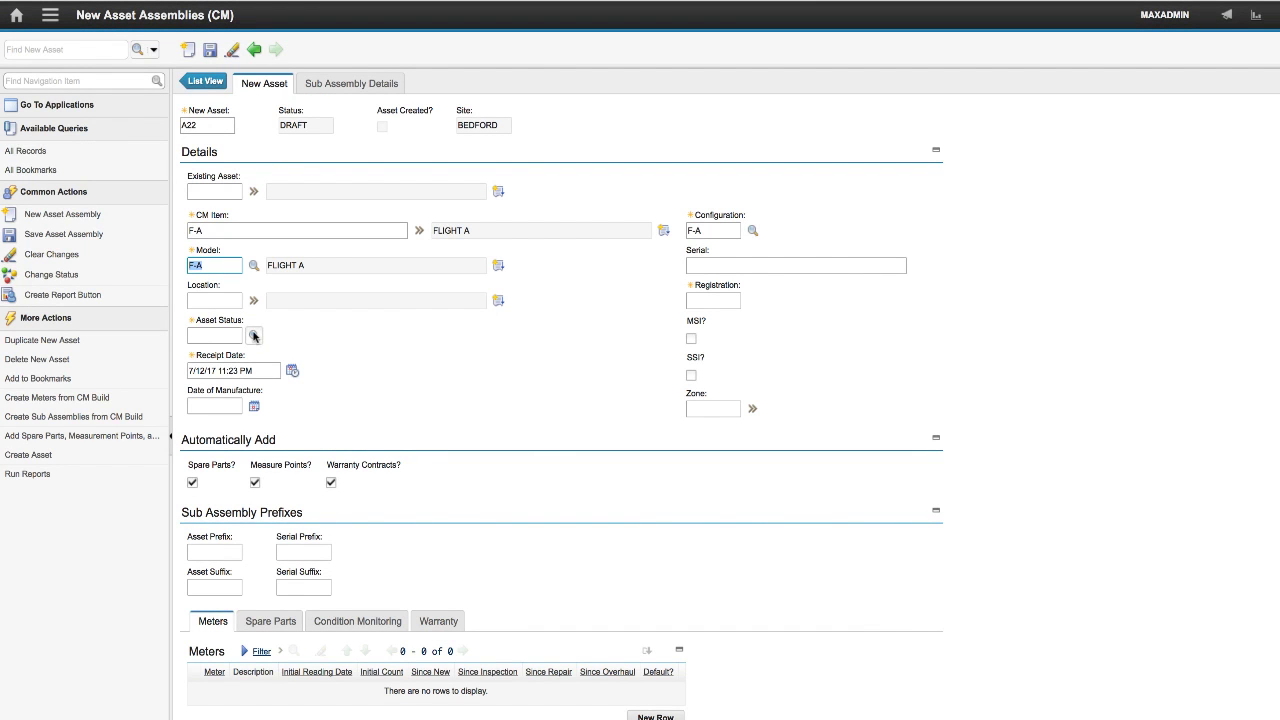
left_click(254, 336)
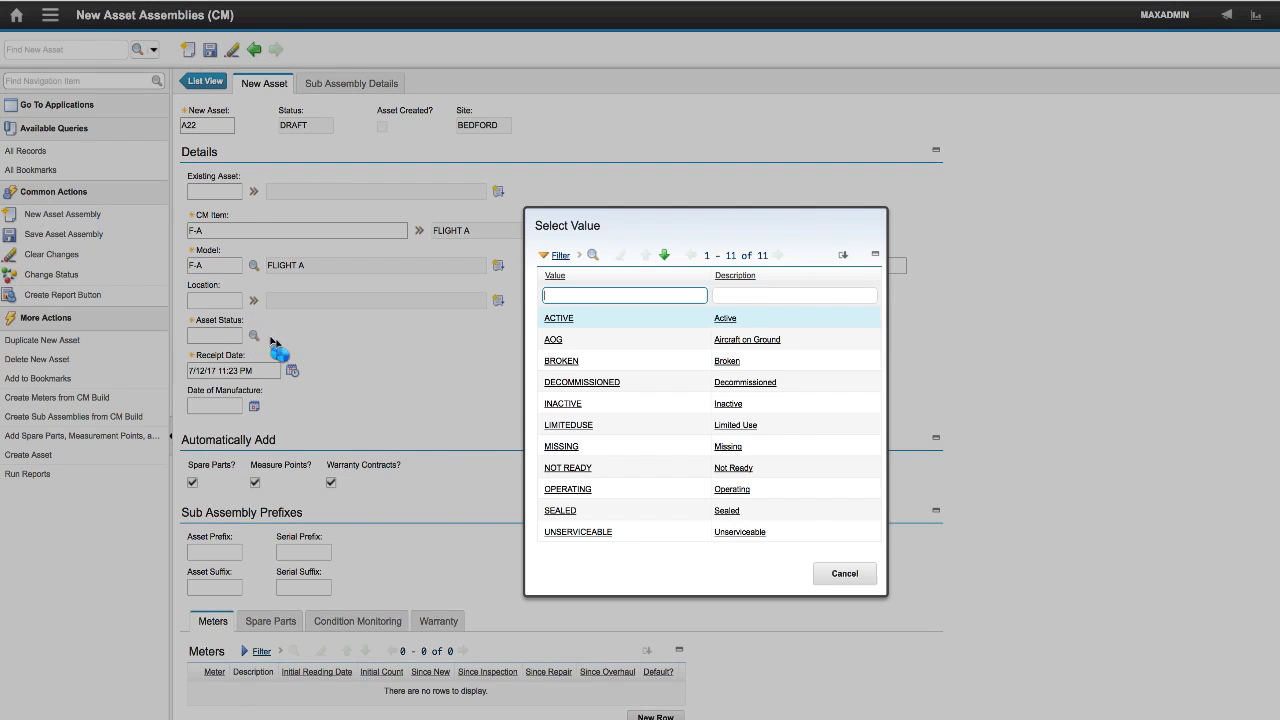
left_click(567, 489)
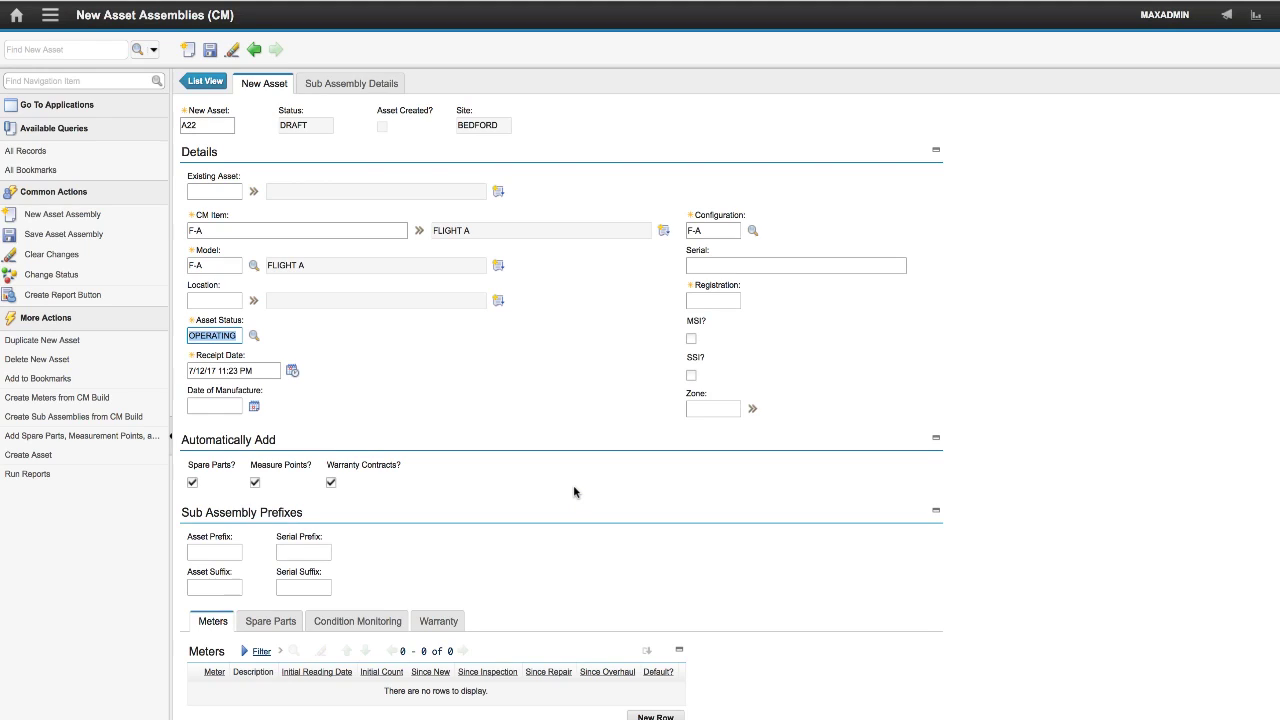
Set serial SN22 and registration R22, with sub-assembly asset prefix A22-, serial prefix SN22- and both suffixes 1
left_click(222, 549)
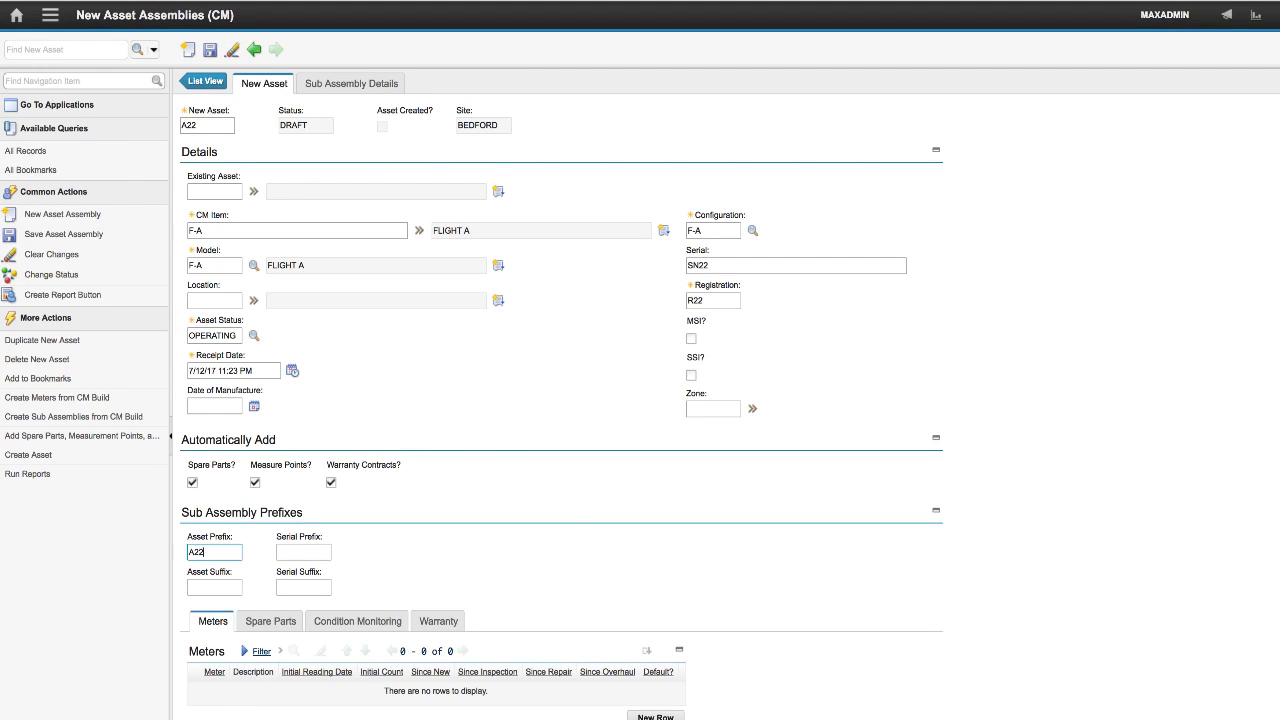
key("Tab")
left_click(293, 554)
key("Tab")
type("1")
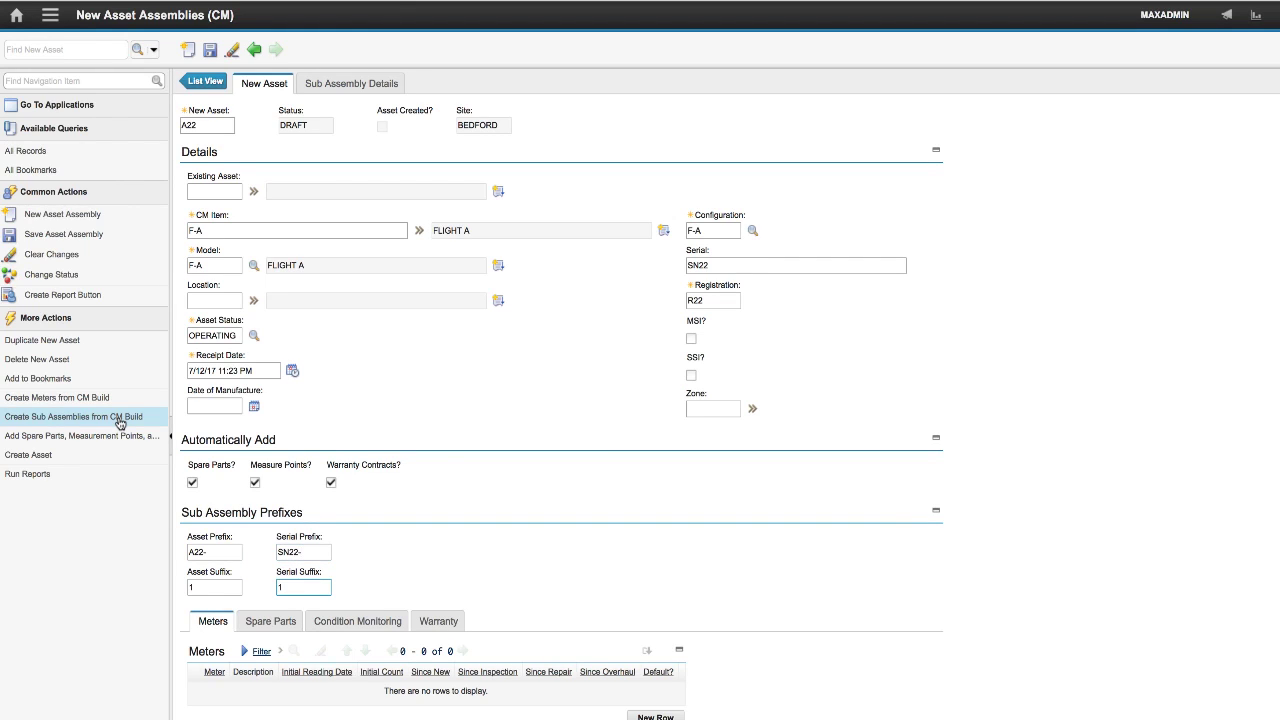
Create A22's sub assemblies from the CM build and change the new asset's status to Active Status
left_click(118, 419)
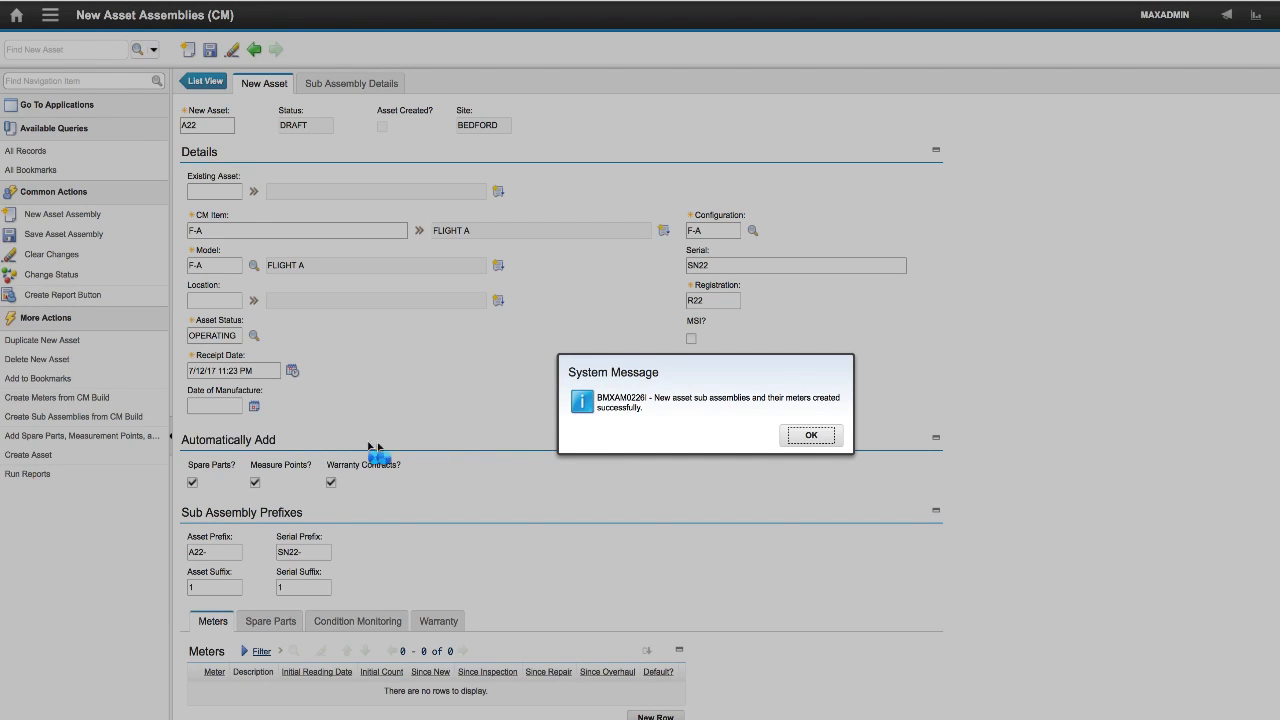
left_click(810, 435)
left_click(64, 276)
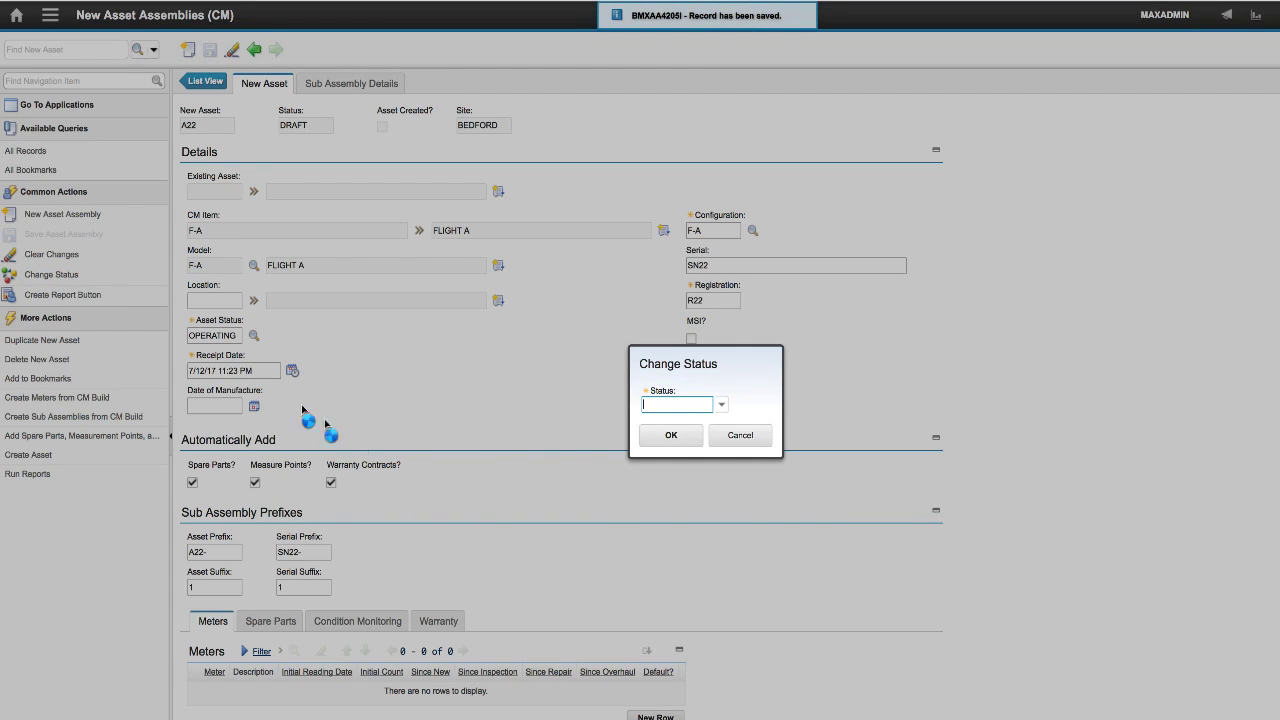
left_click(721, 405)
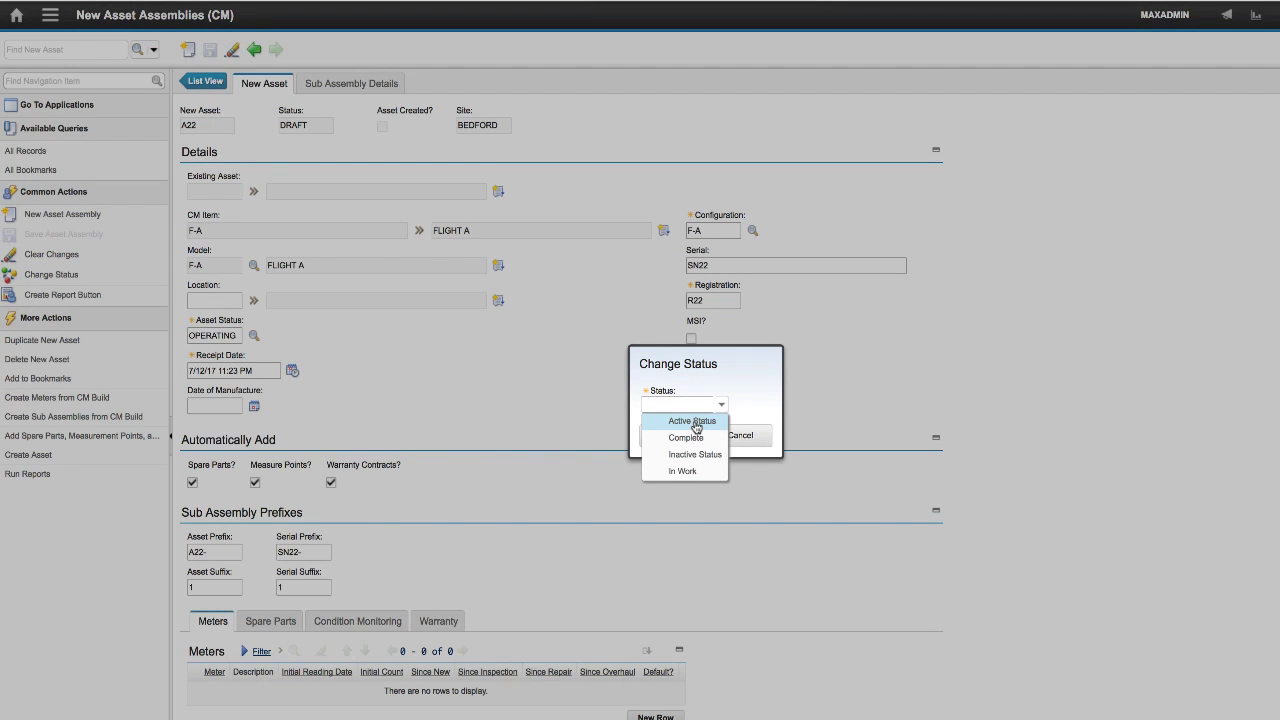
left_click(695, 427)
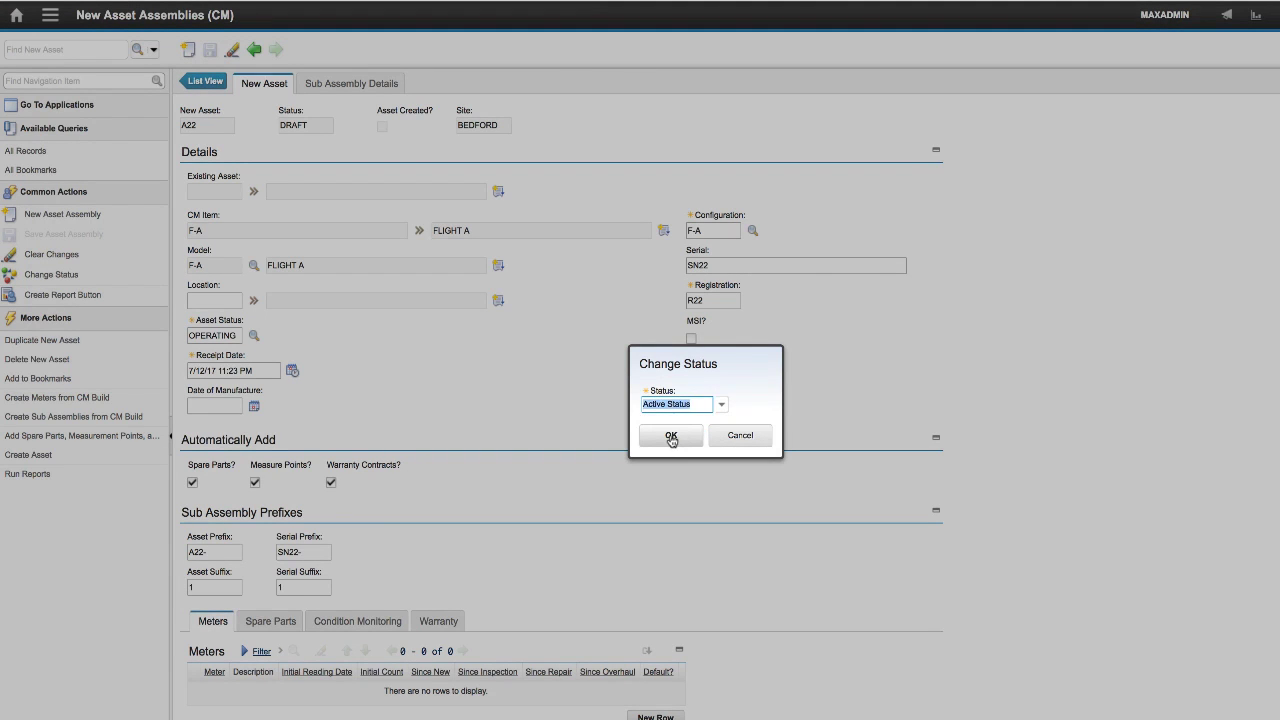
left_click(671, 437)
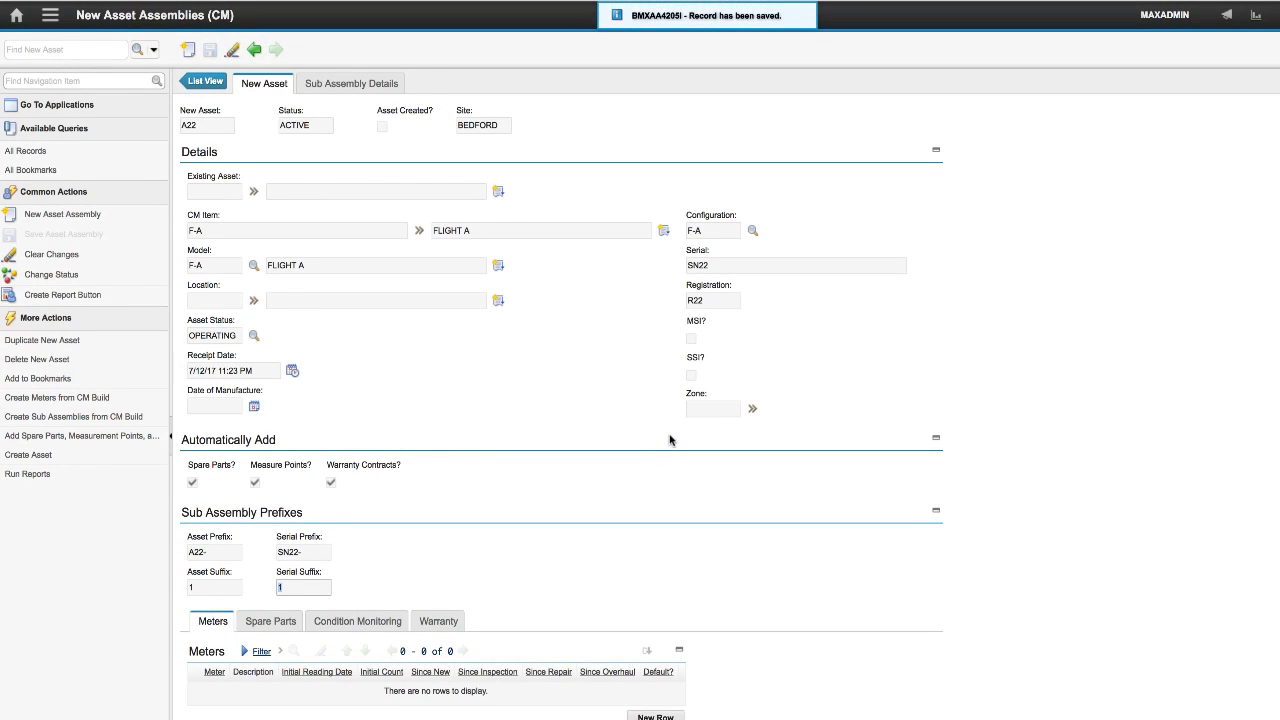
Show the sub assembly details of A22 and create the asset from the new asset assembly
left_click(379, 90)
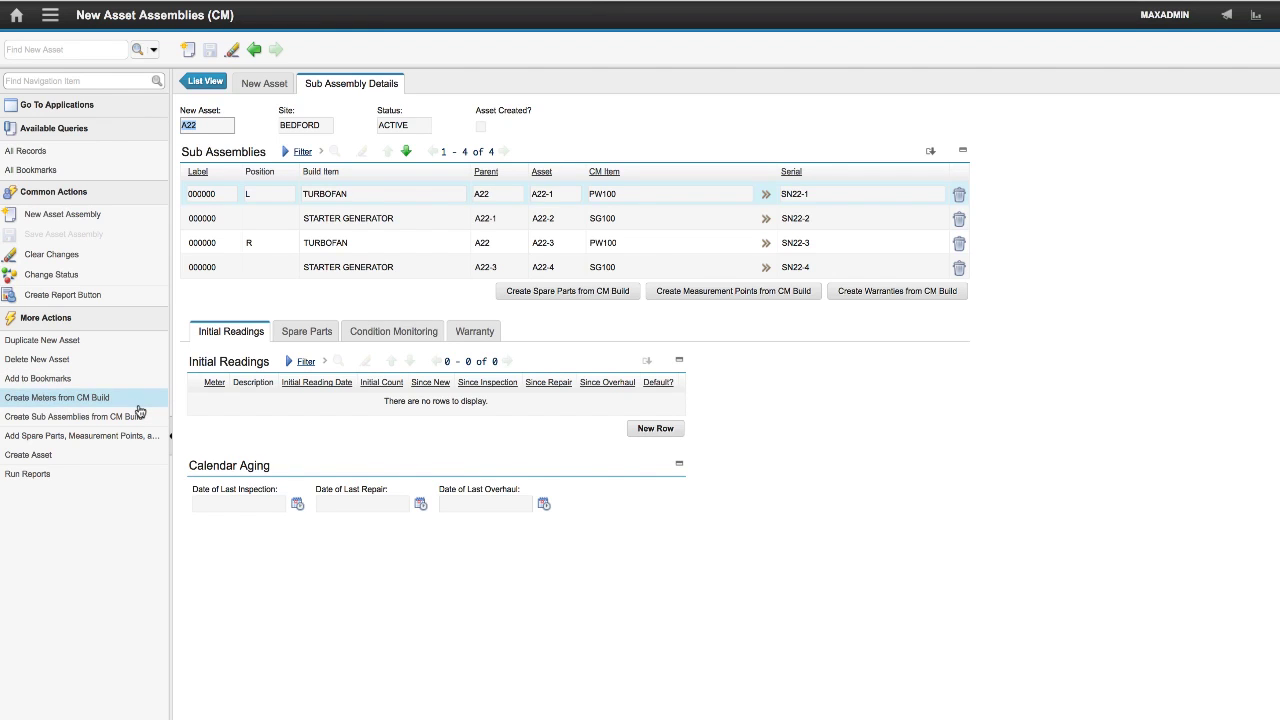
left_click(71, 456)
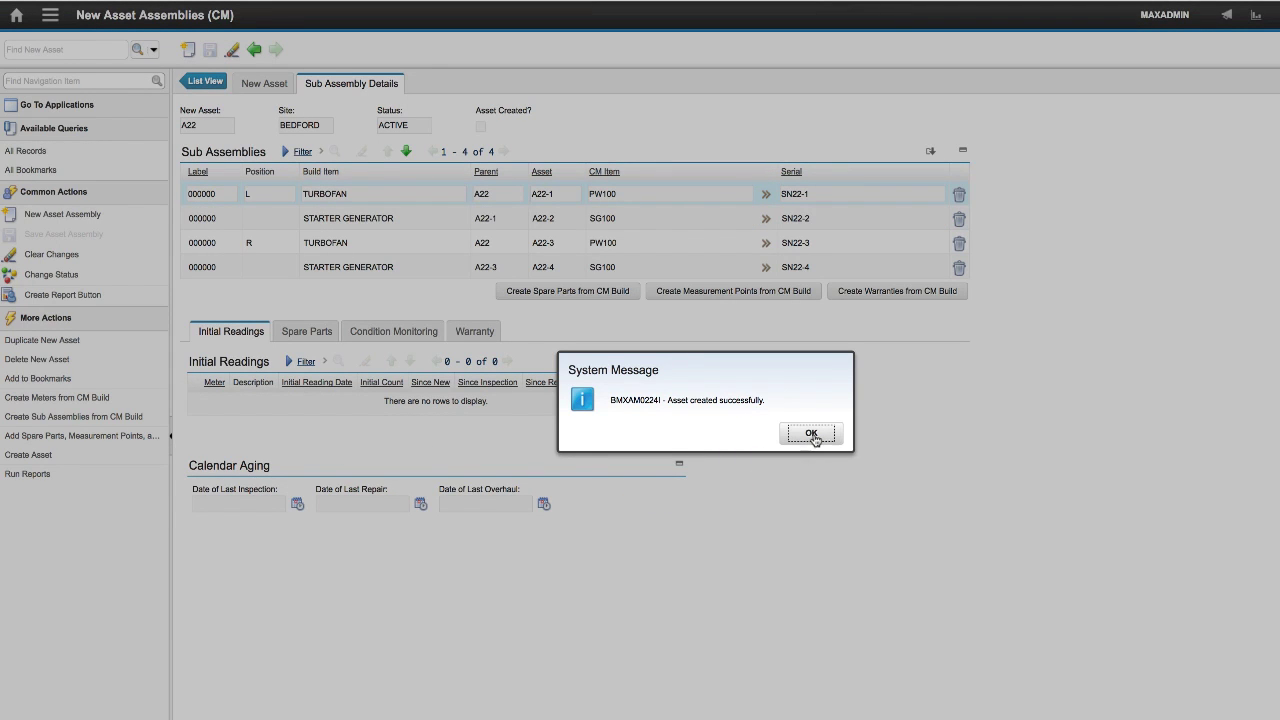
left_click(811, 434)
Switch to Assets (CM), fully expand asset A22's hierarchy and display the maintenance plan of its top-level F-A position
left_click(50, 15)
mouse_move(80, 119)
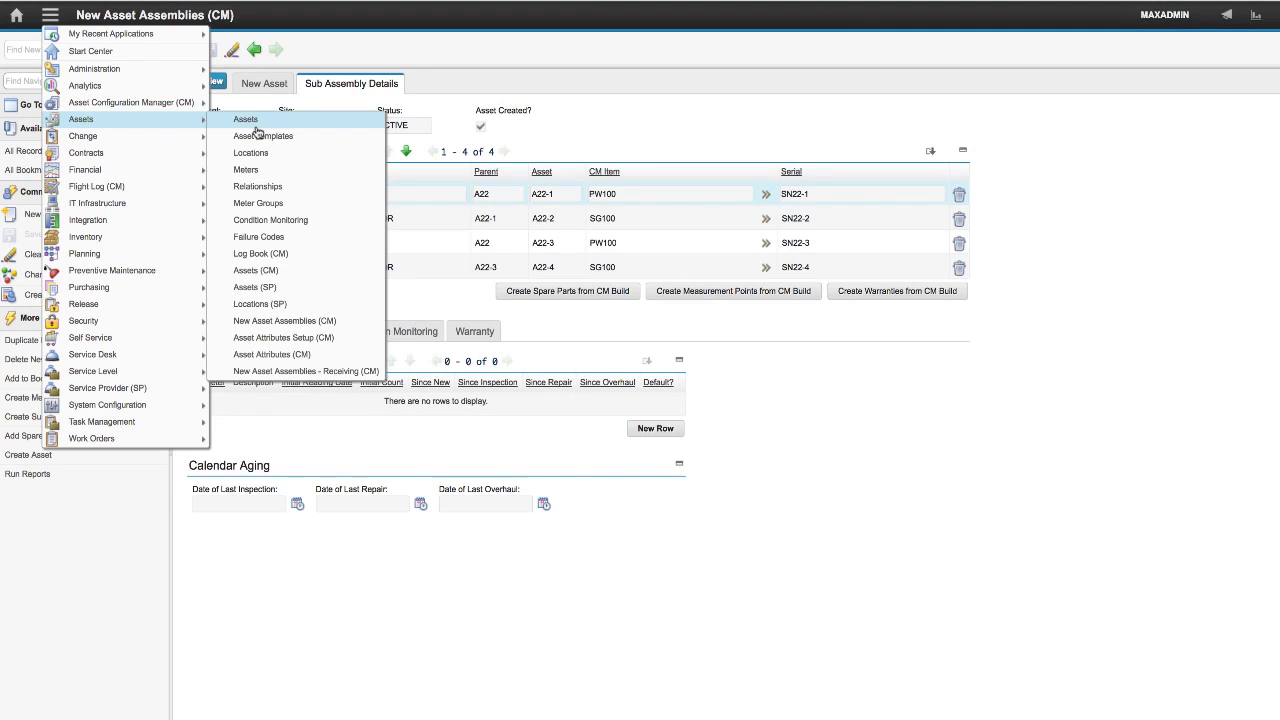
left_click(255, 270)
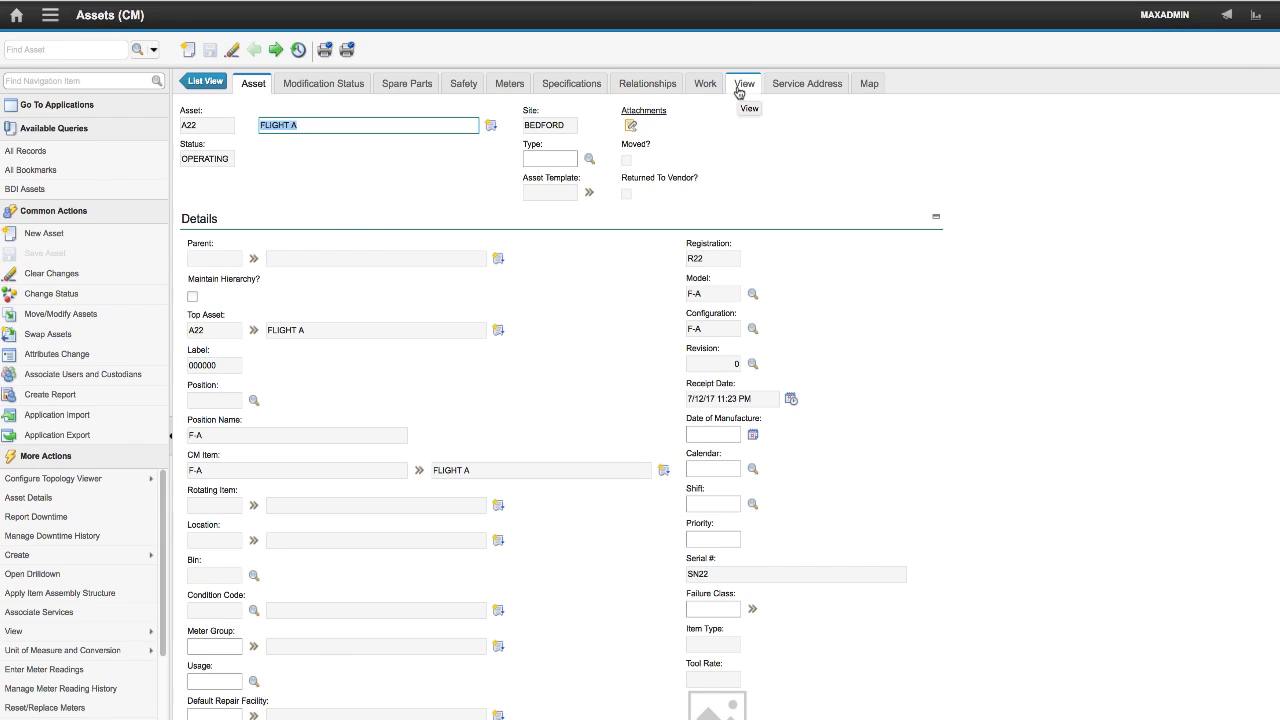
left_click(739, 88)
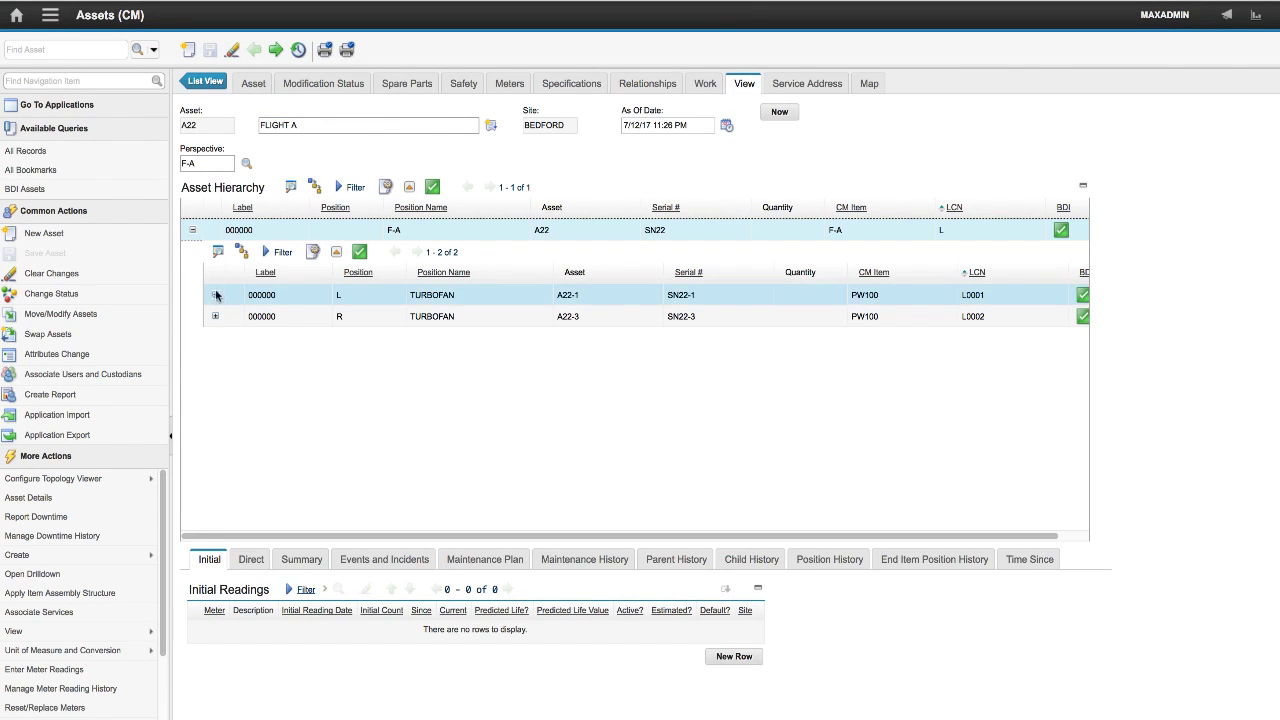
left_click(241, 253)
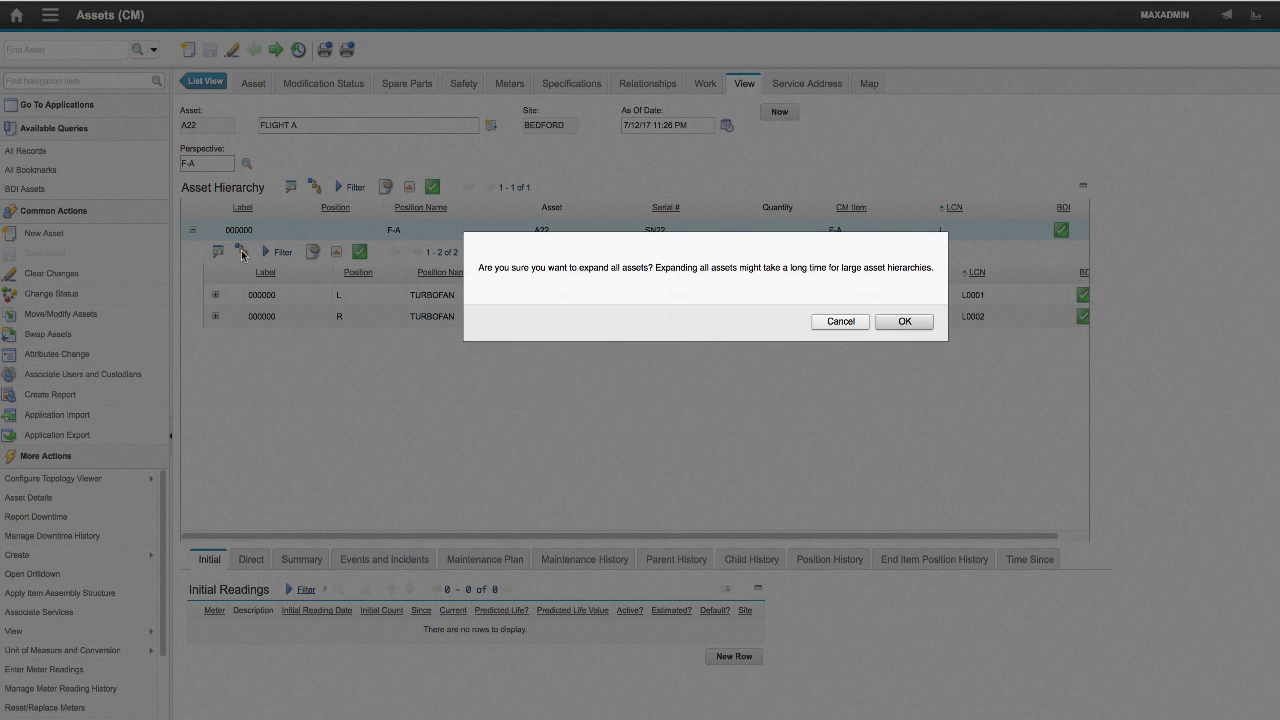
left_click(889, 327)
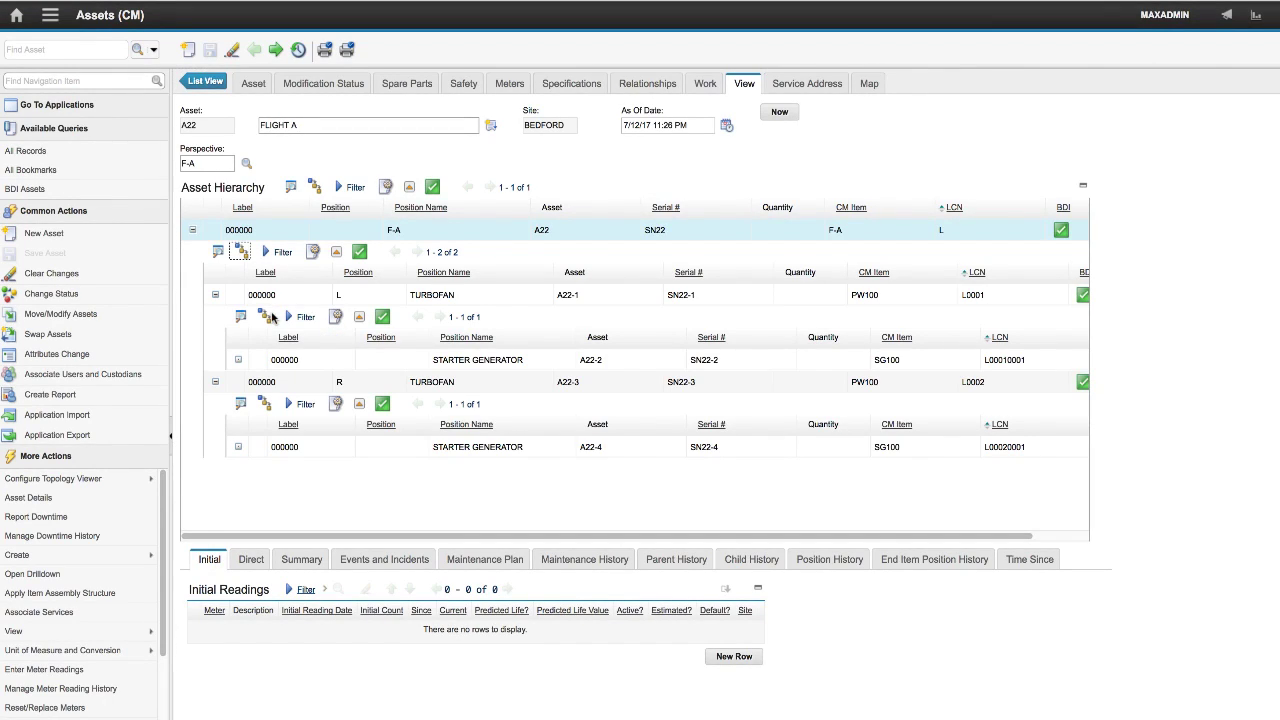
left_click(277, 243)
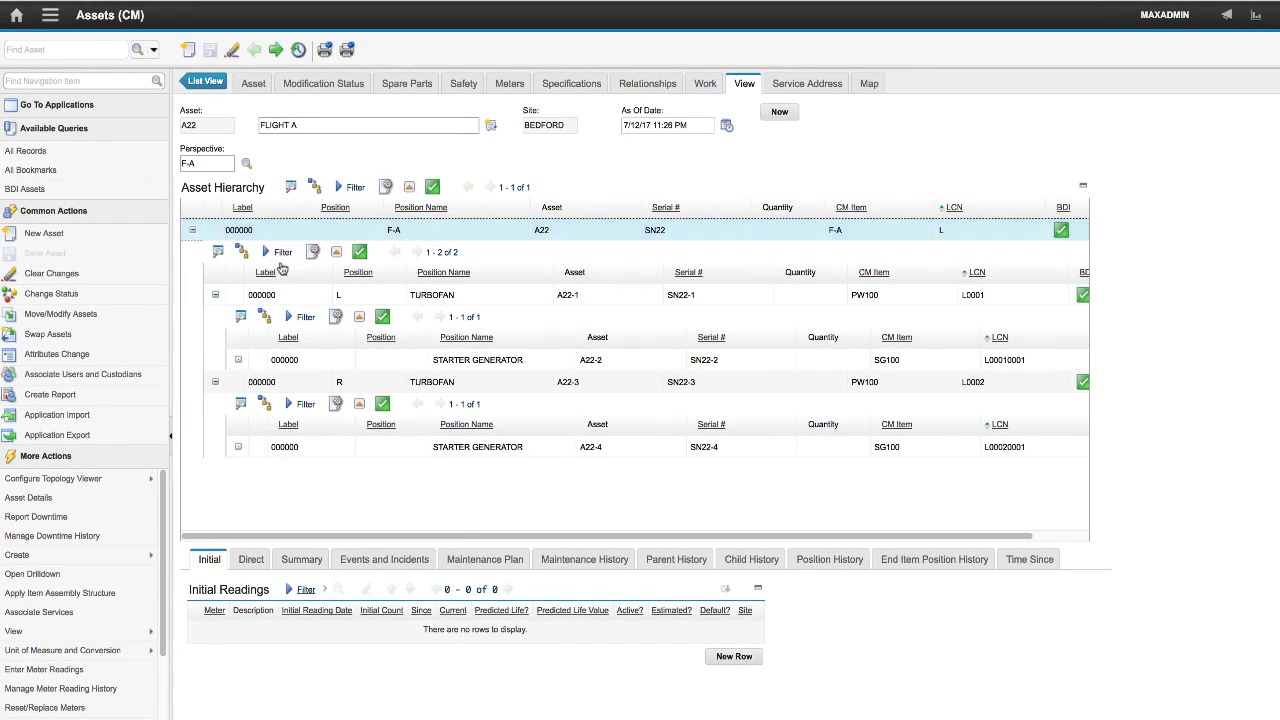
left_click(483, 562)
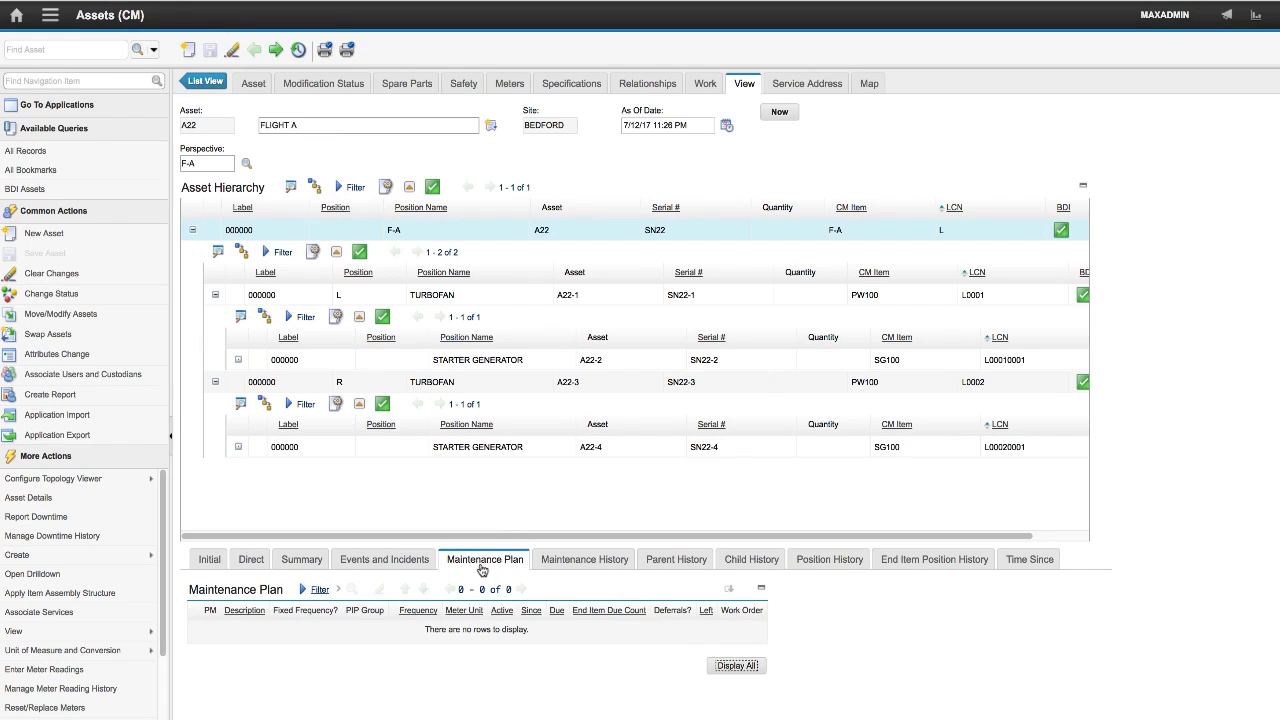
Switch to Master PM (CM), filter descriptions by "90" and open the 90-day airframe inspection Master PM
left_click(50, 15)
mouse_move(110, 34)
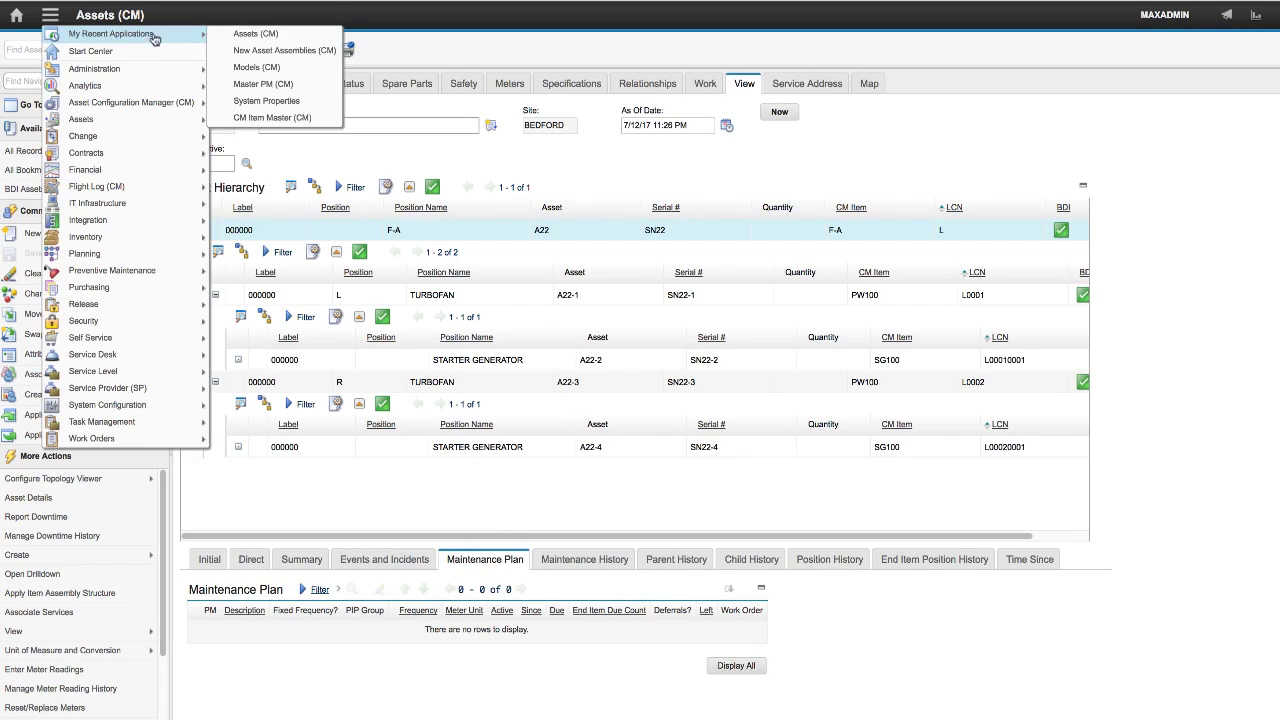
left_click(251, 86)
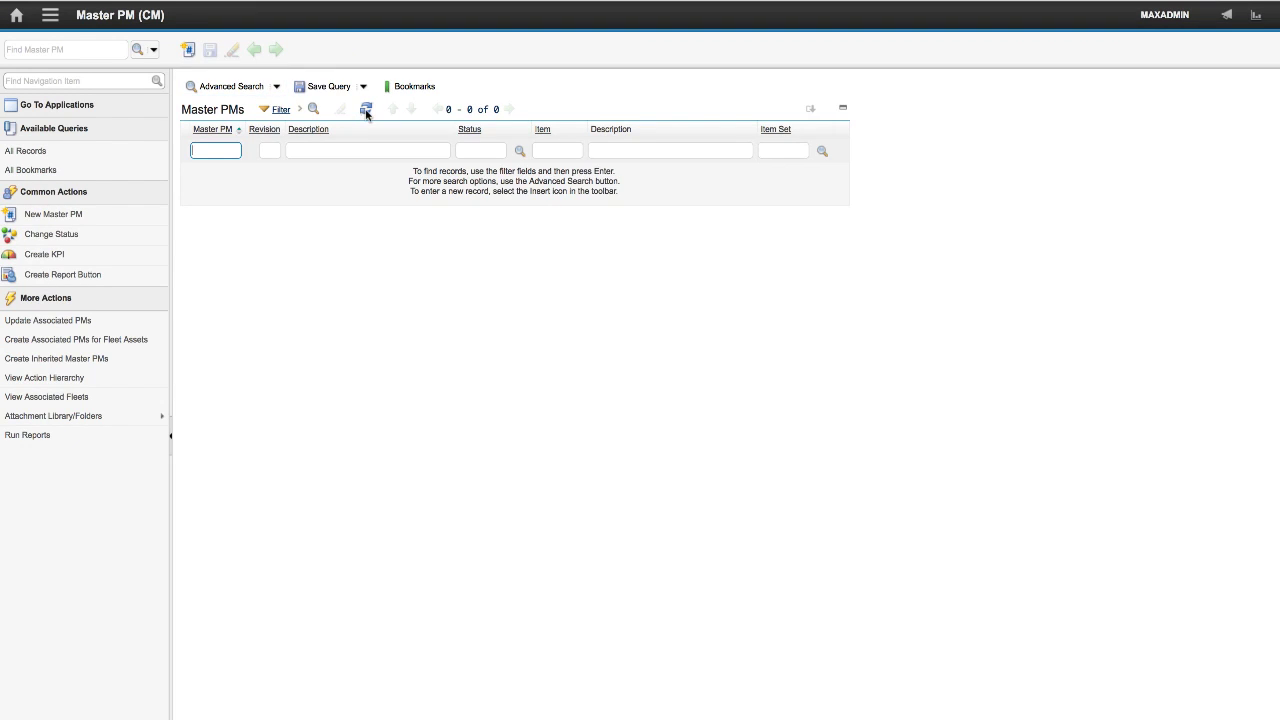
left_click(343, 151)
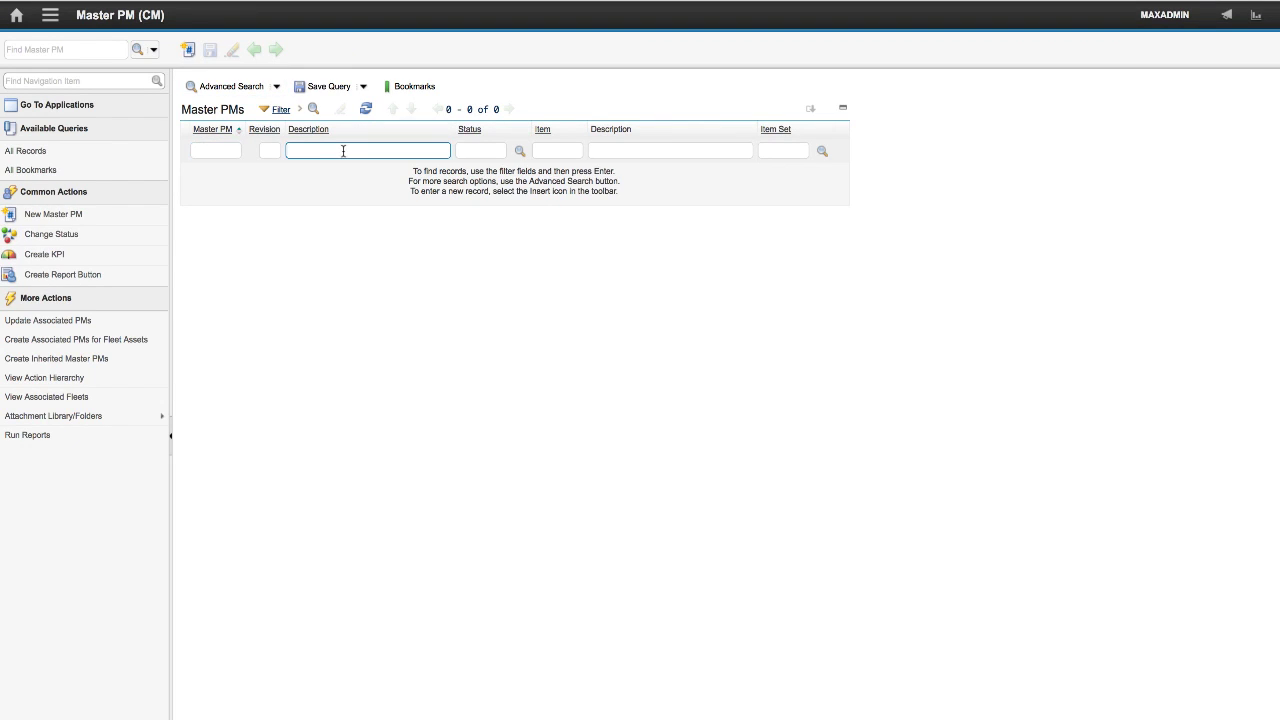
type("90")
key("Return")
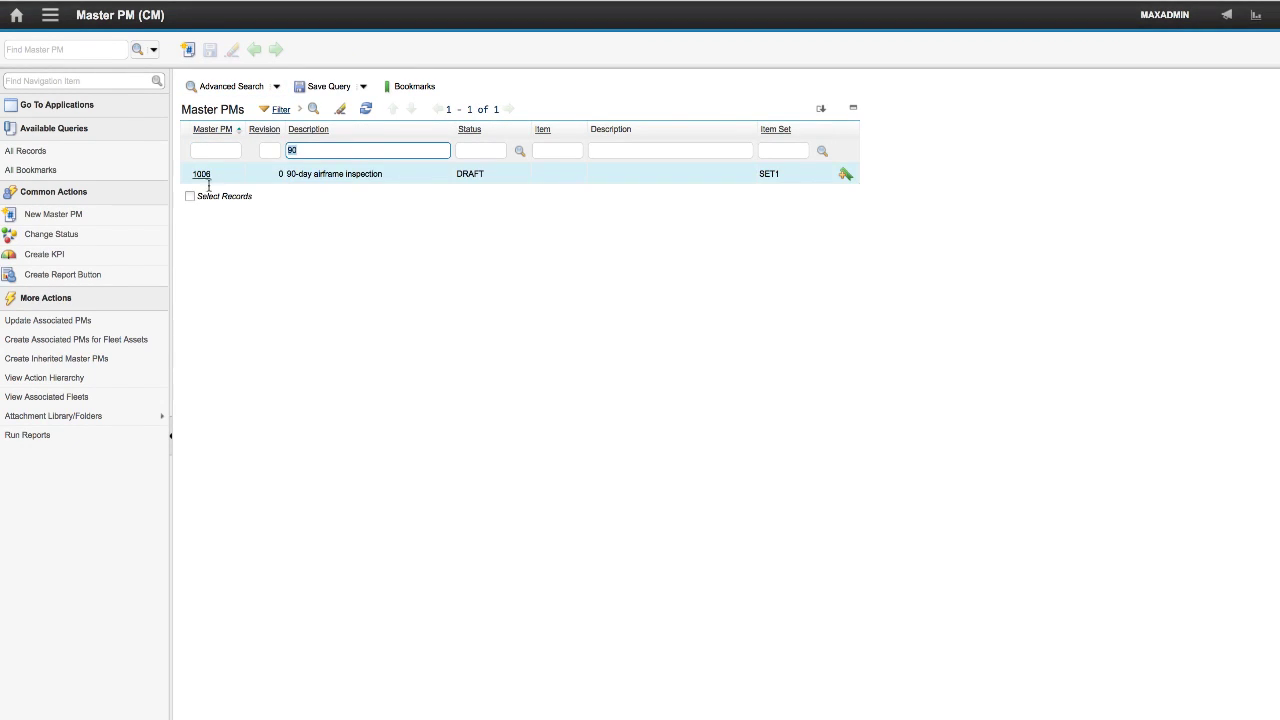
left_click(201, 176)
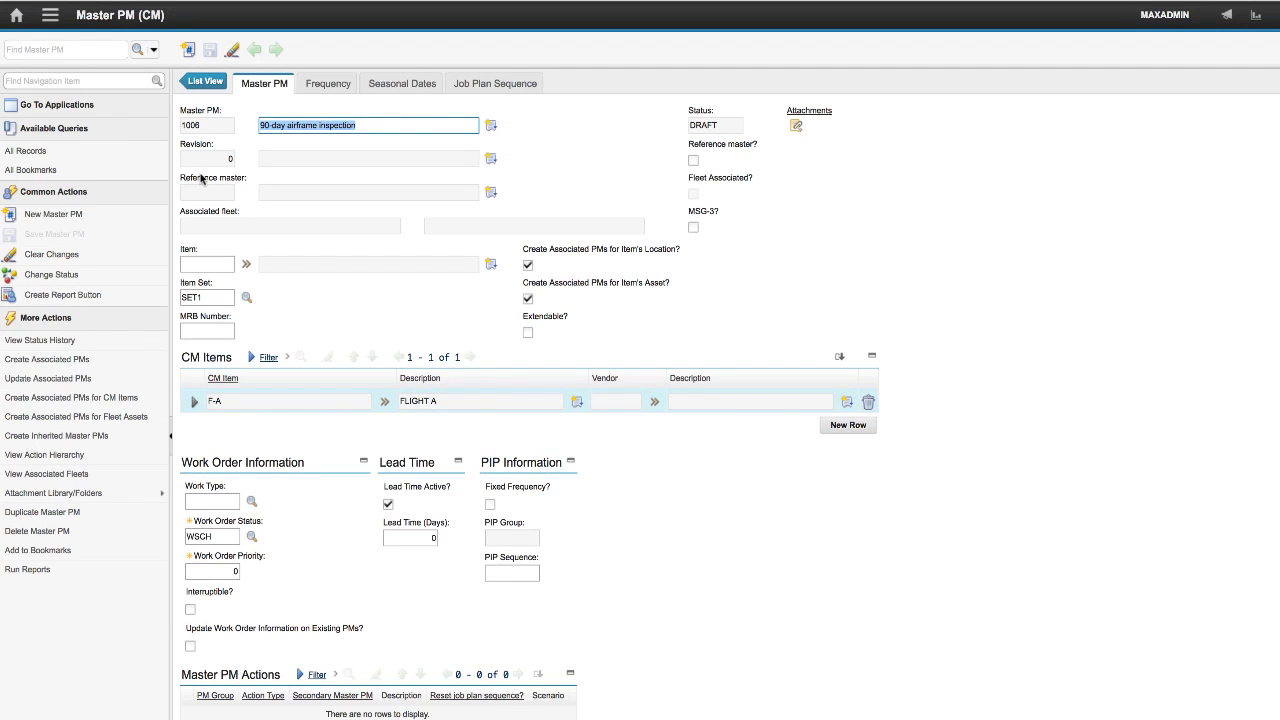
Change the status of the 90-day airframe inspection Master PM to Active
left_click(52, 274)
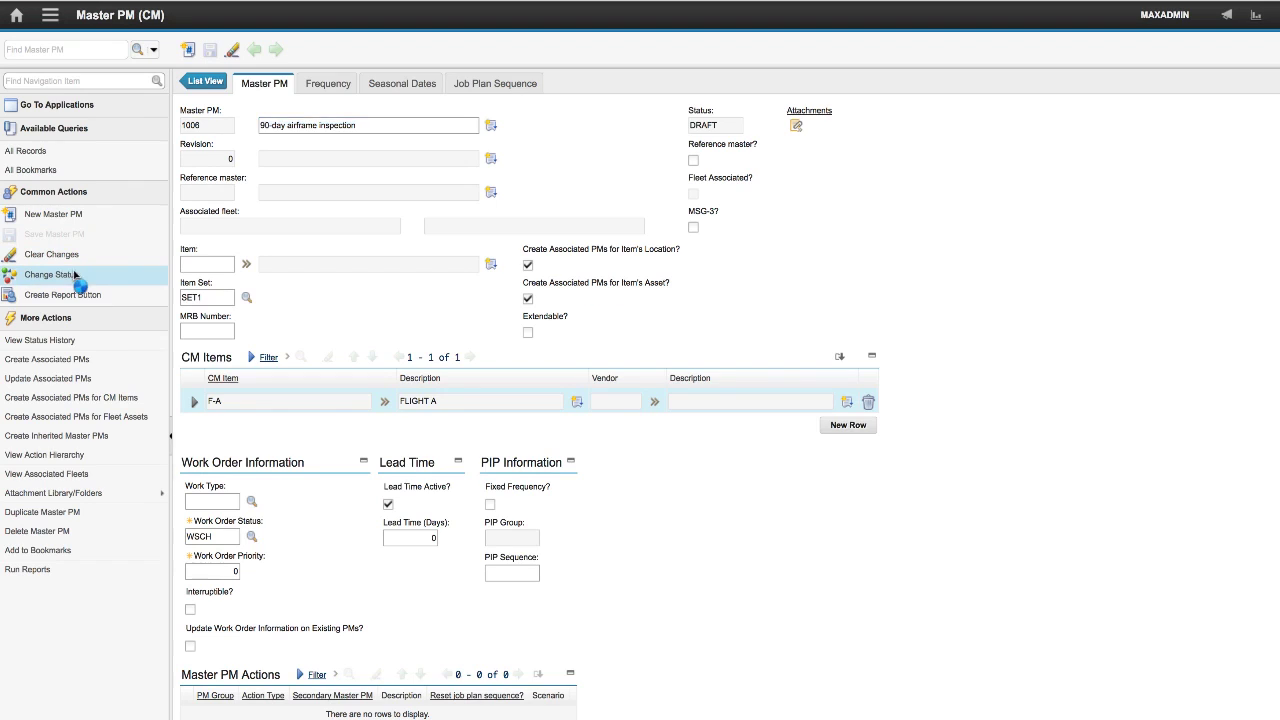
left_click(649, 370)
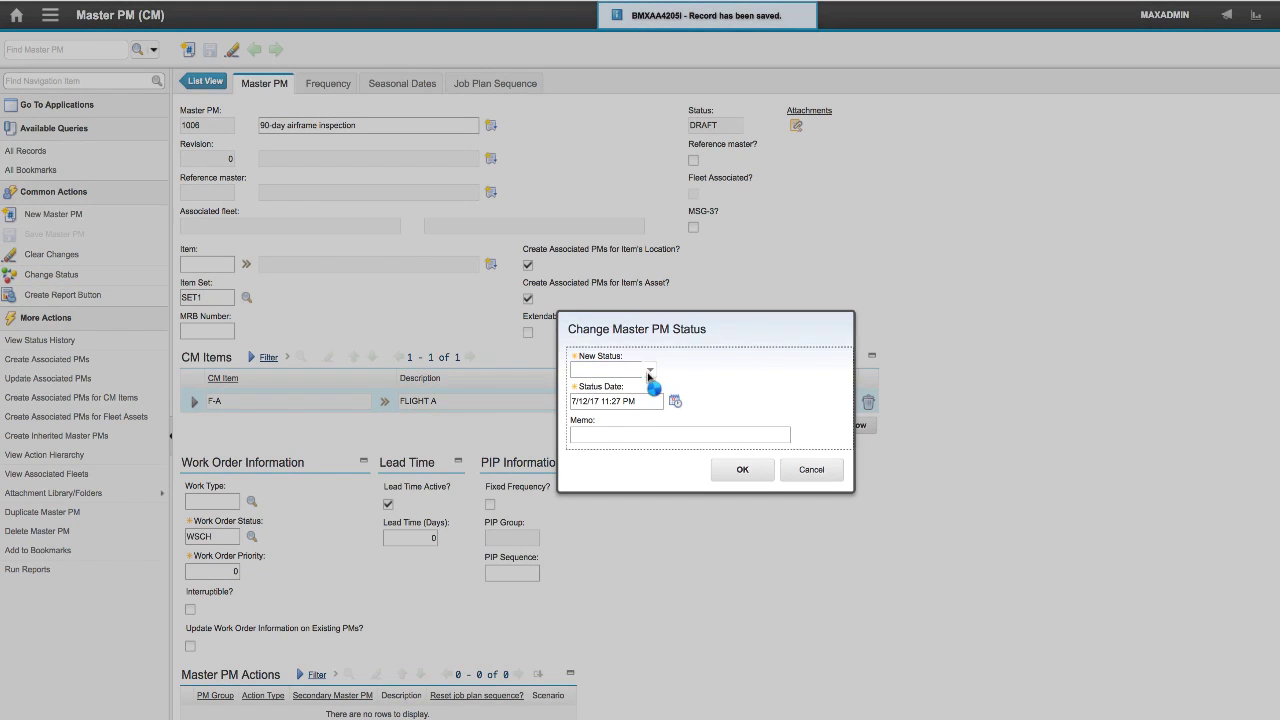
left_click(608, 386)
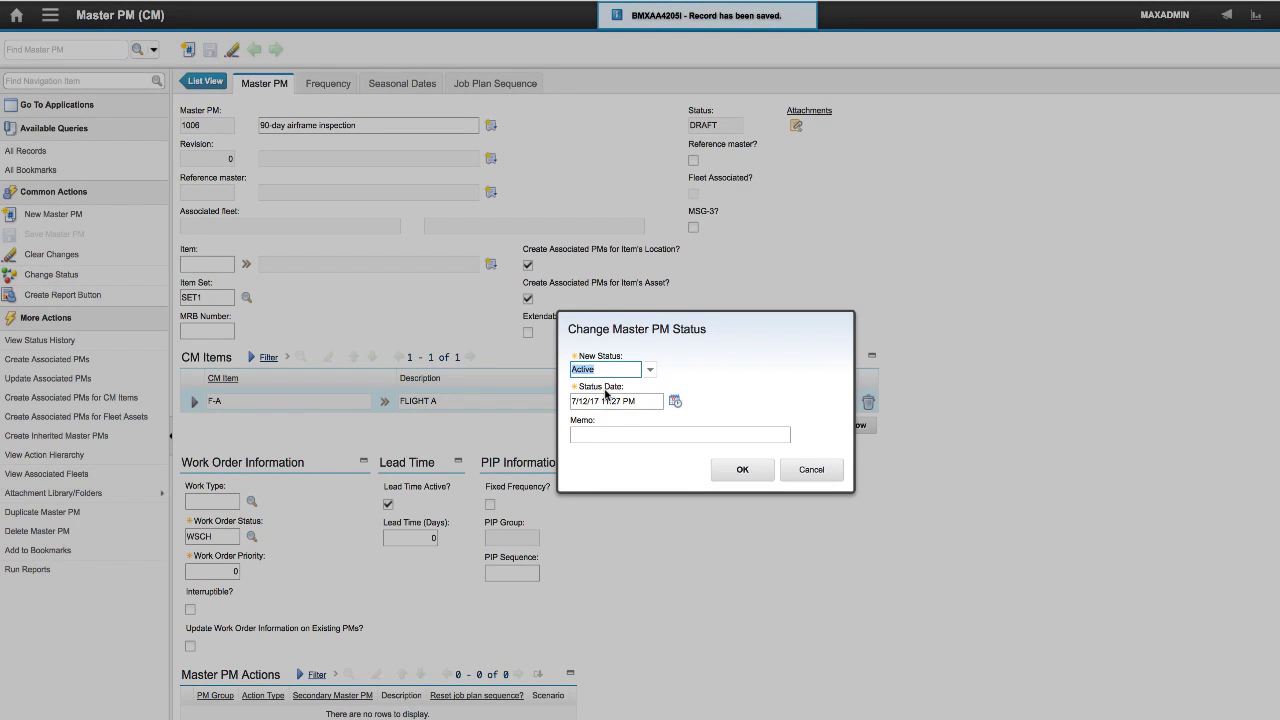
left_click(731, 480)
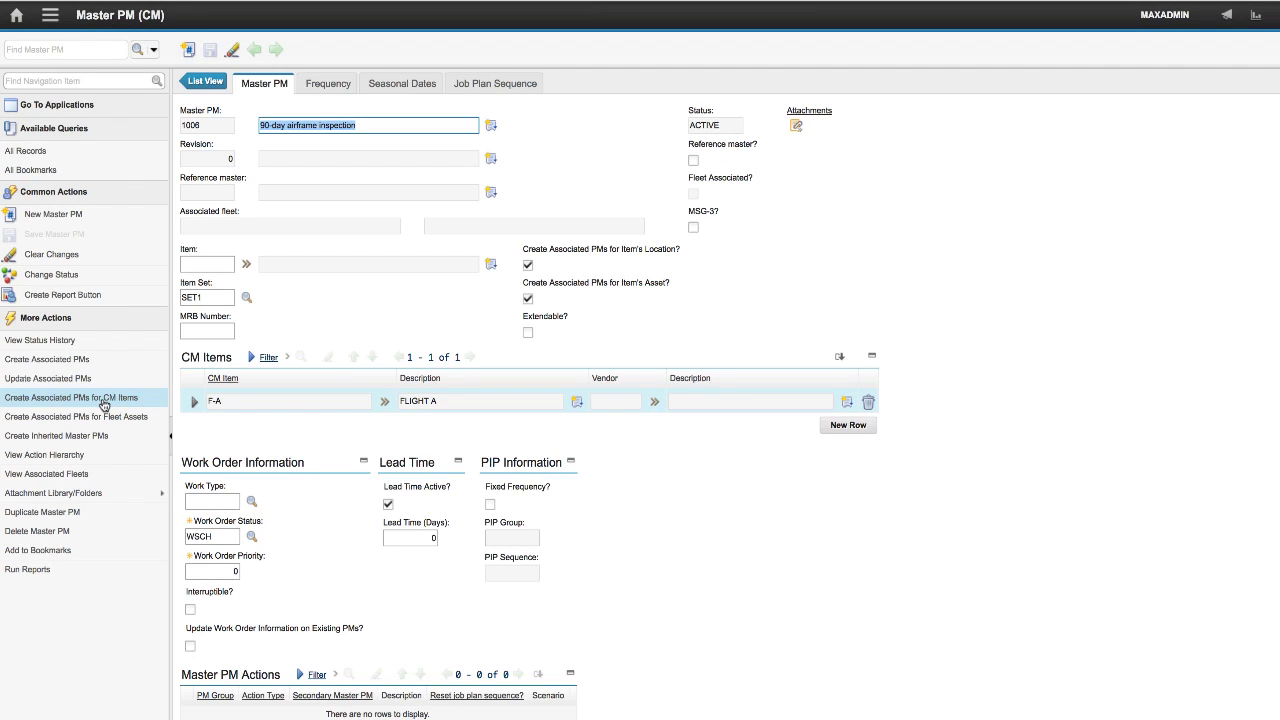
Create associated PMs for CM items from the Master PM, selecting asset A22
left_click(104, 401)
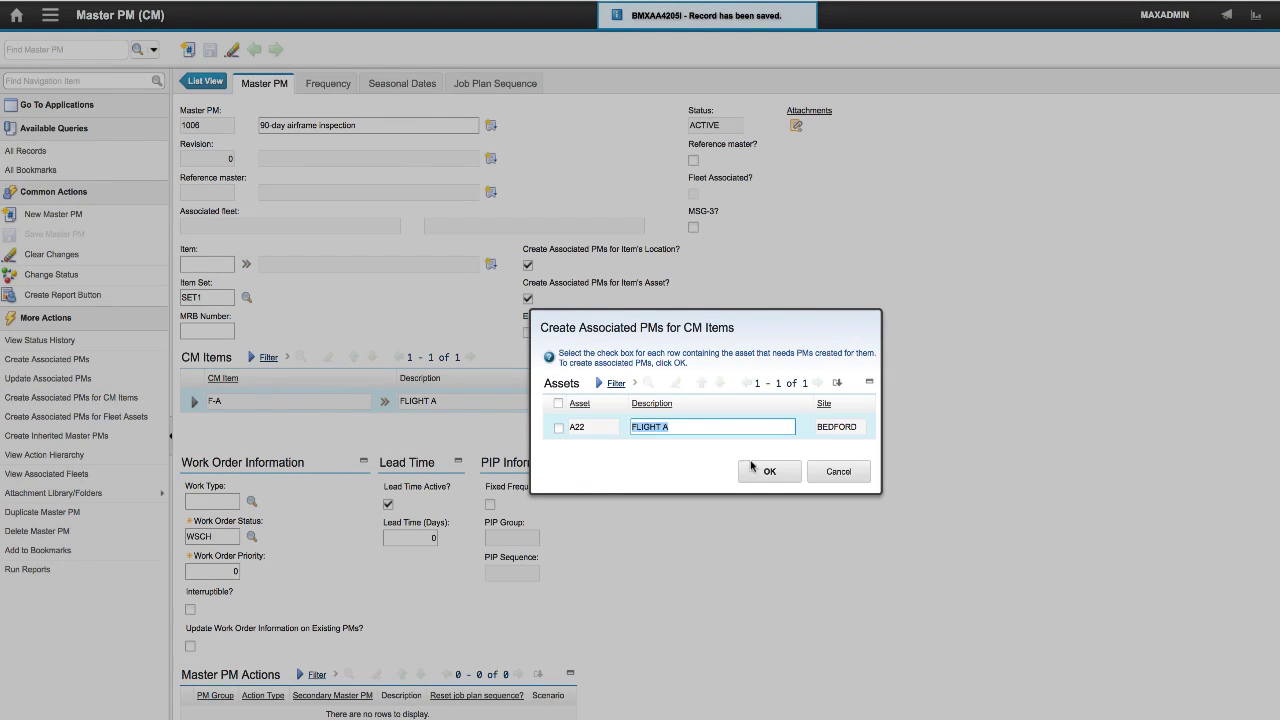
left_click(558, 428)
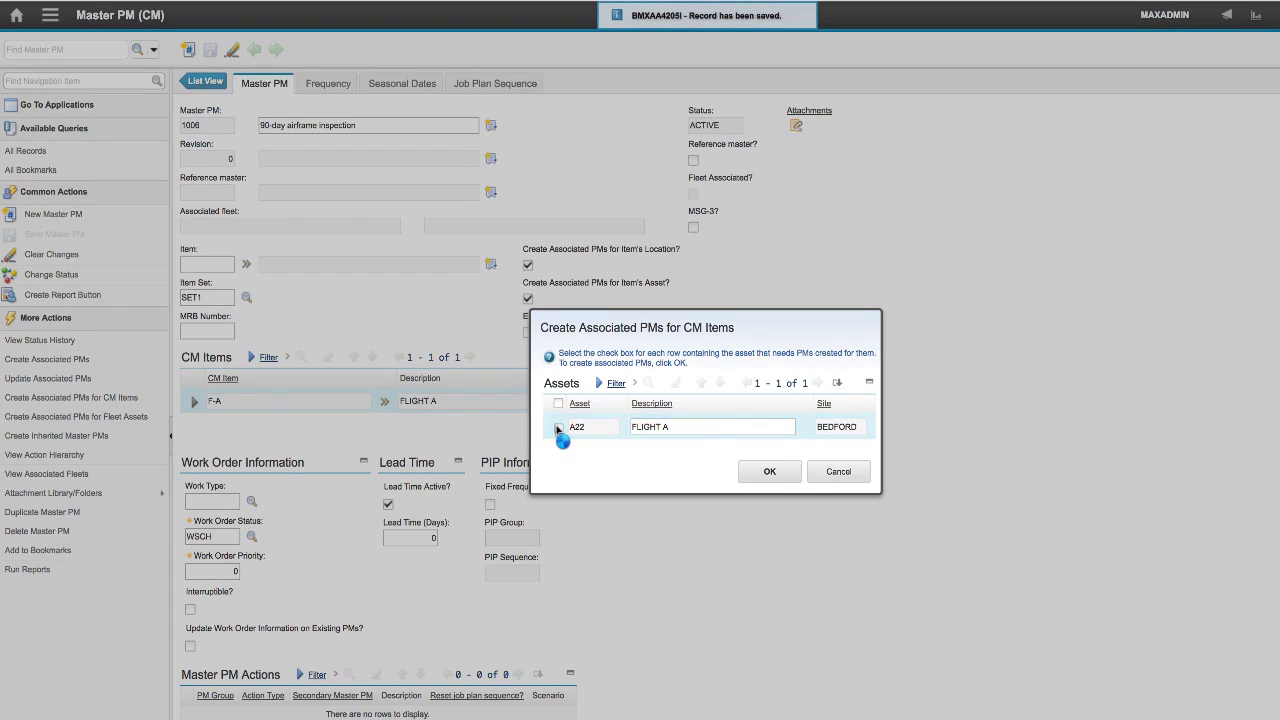
left_click(760, 476)
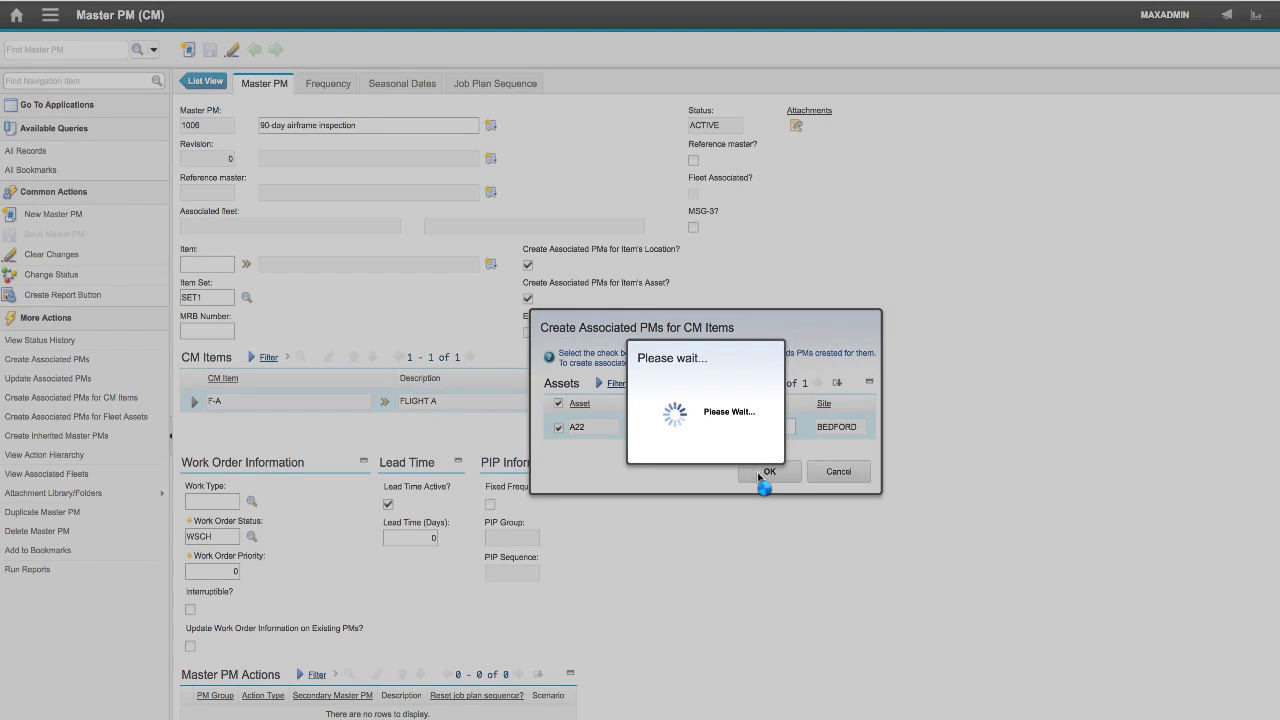
left_click(809, 441)
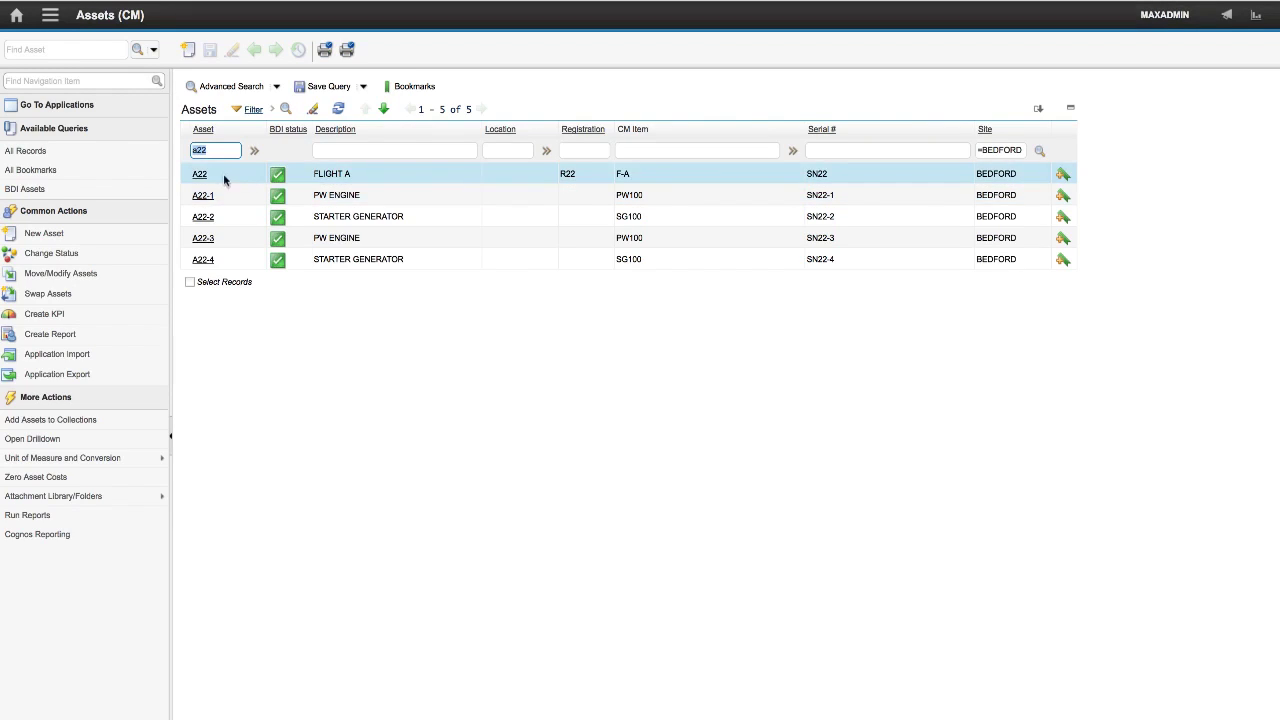
Switch to Assets (CM) and open the asset A22 record from the filtered asset list
left_click(200, 175)
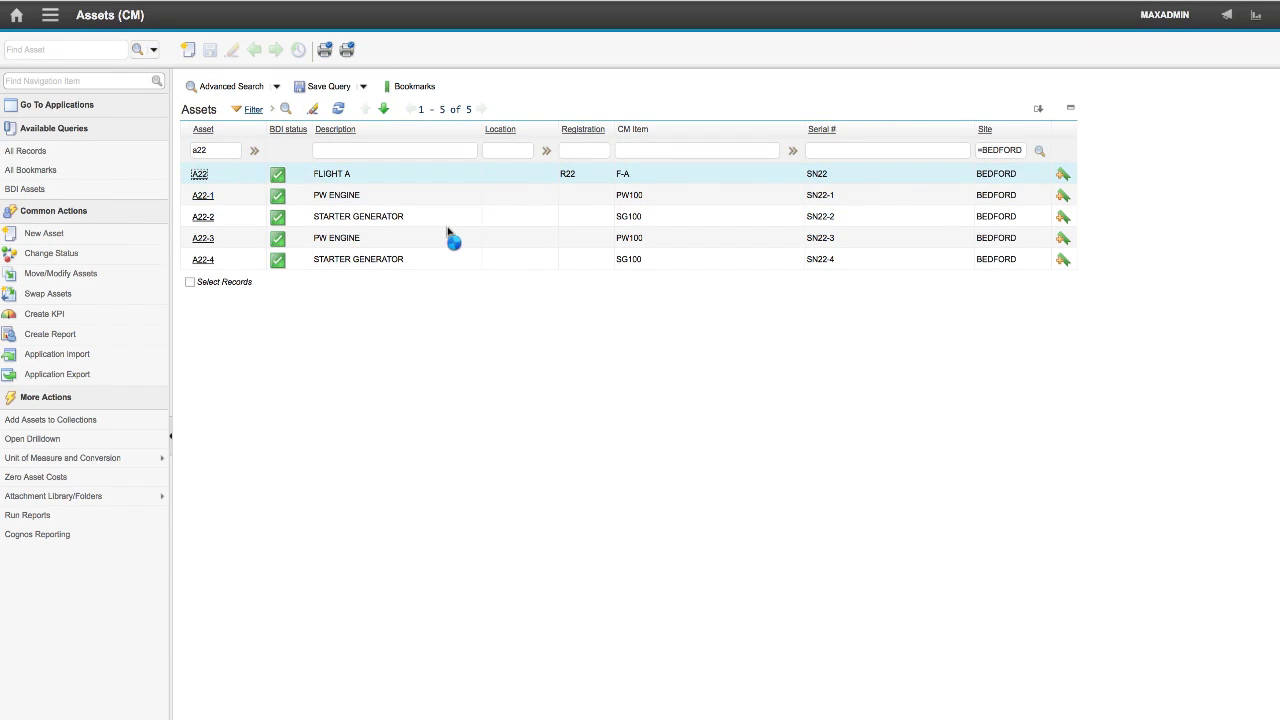